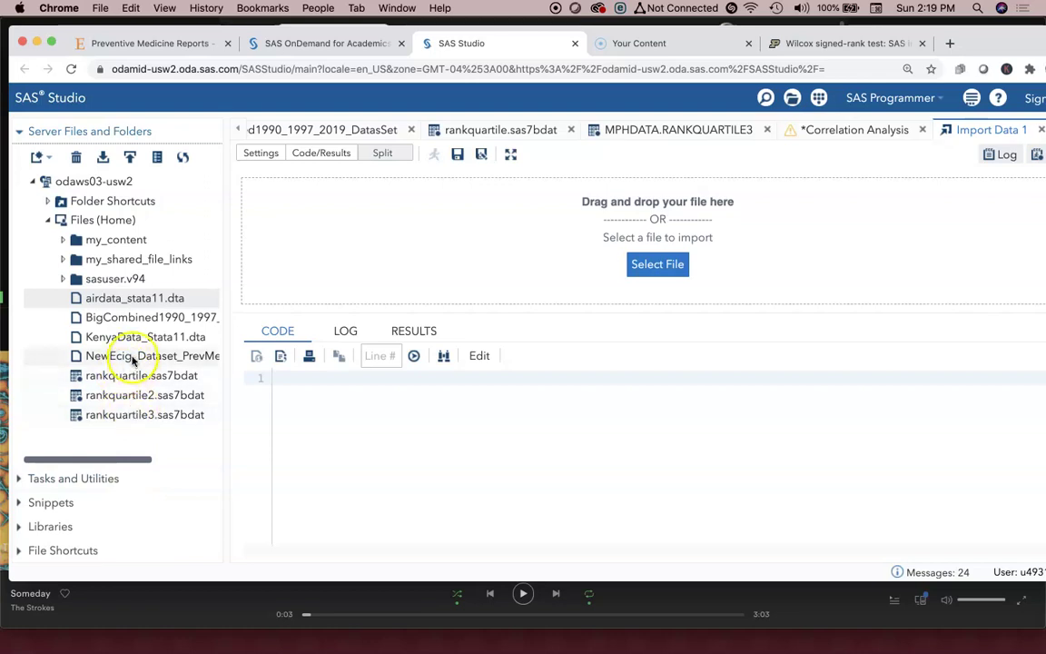
Run the generated import of airdata_stata11.dta, creating WORK.IMPORT3 with 60 observations and 6 variables
double_click(111, 300)
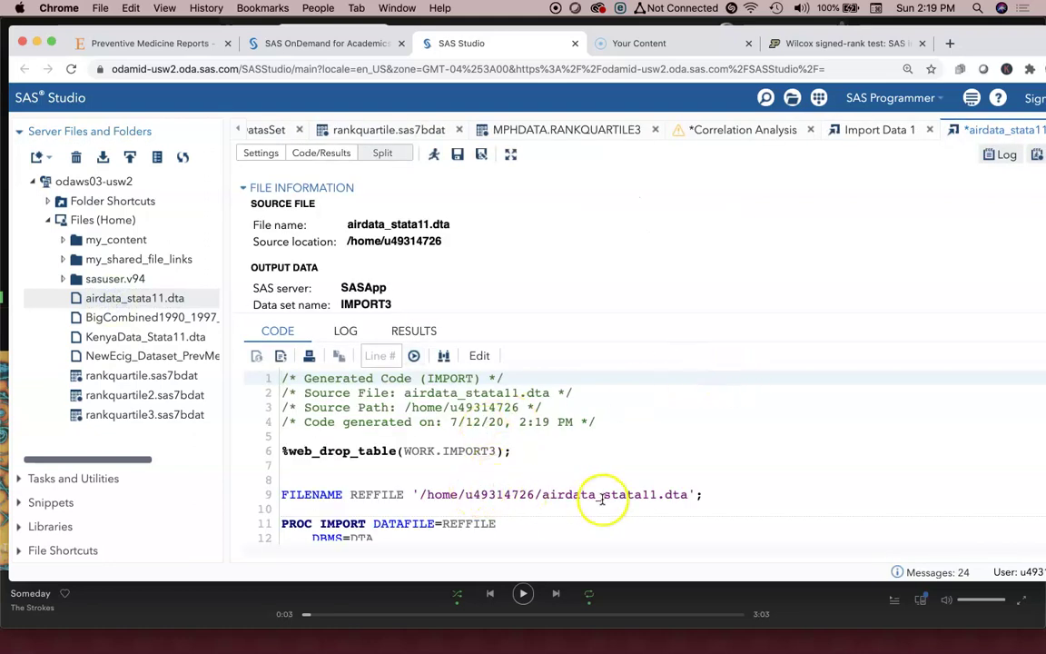
scroll(601, 499, "down", 3)
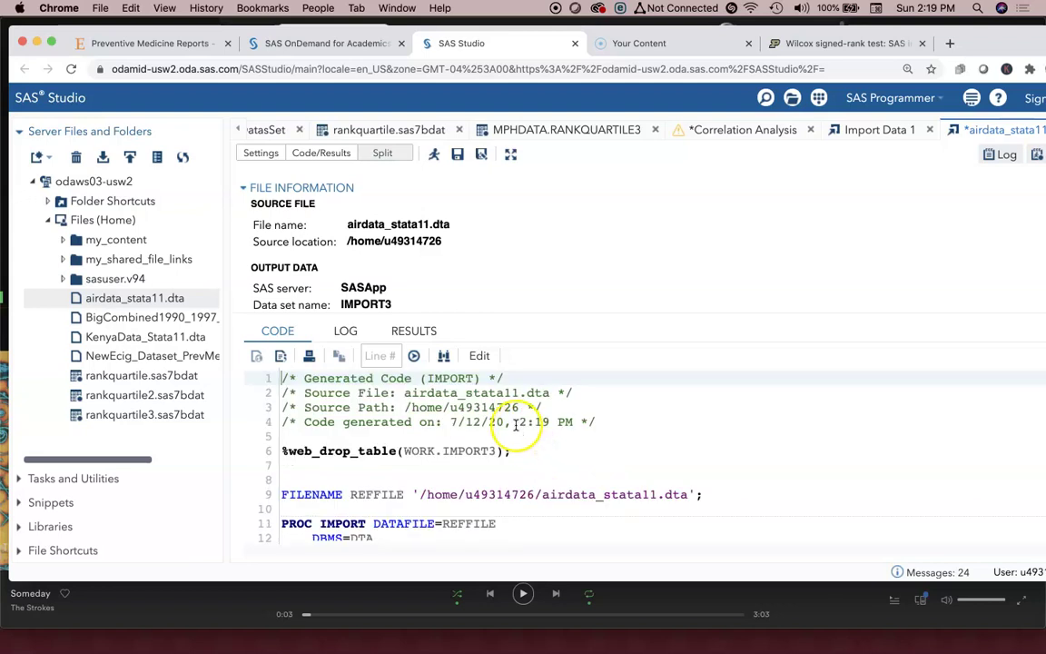
left_click(410, 333)
left_click(276, 331)
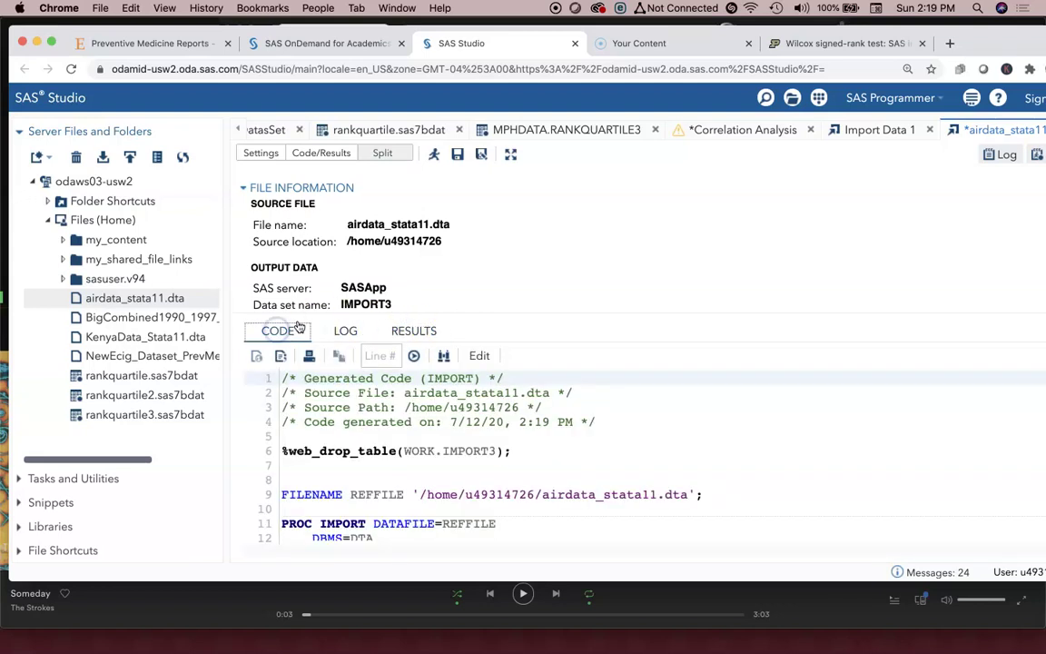
left_click(434, 164)
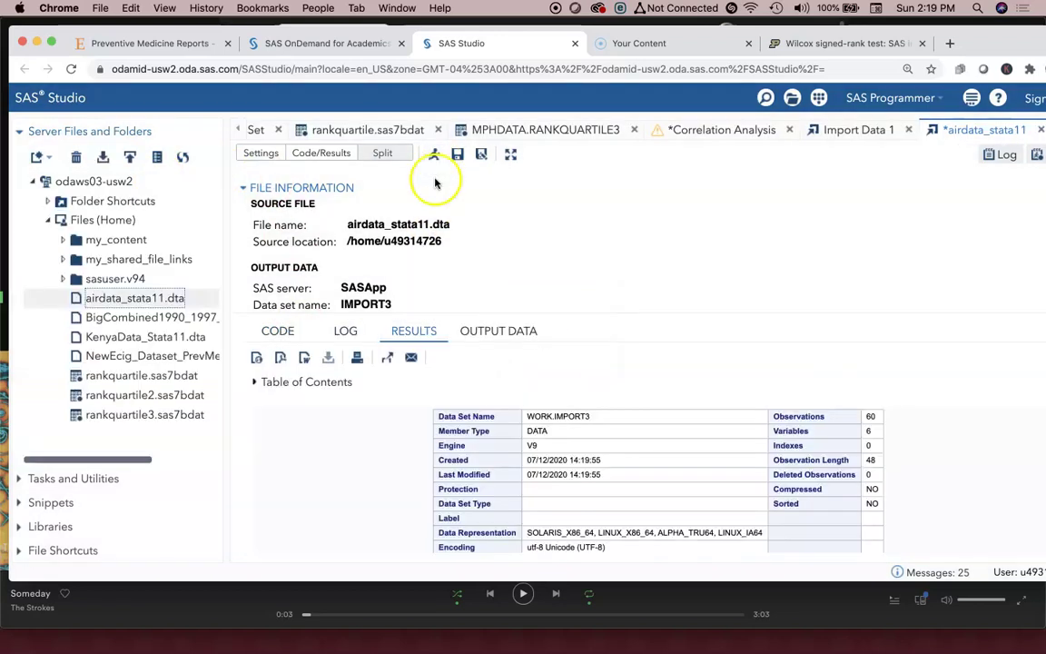
scroll(560, 438, "down", 5)
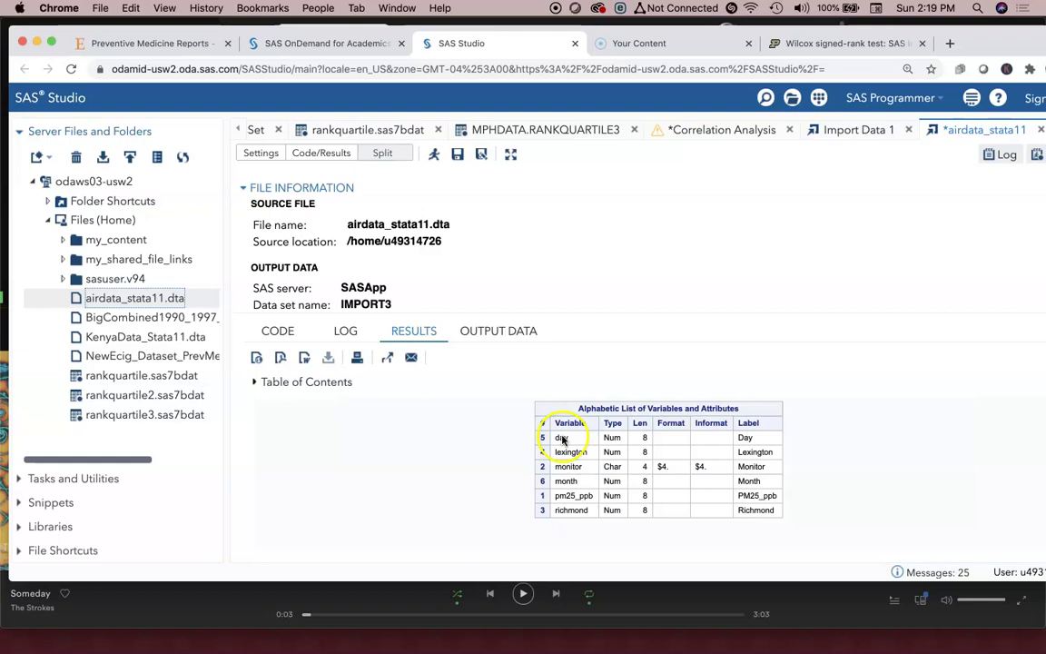
Open the WORK.IMPORT3 output data grid and enlarge the page to read the table
left_click(490, 330)
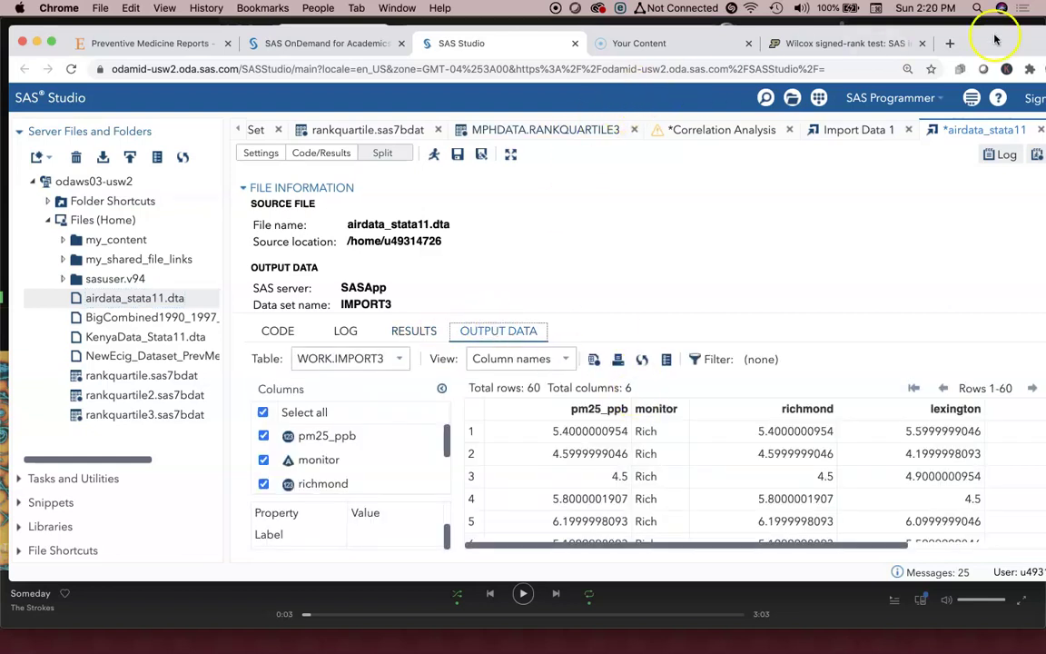
left_click_drag(999, 32, 838, 32)
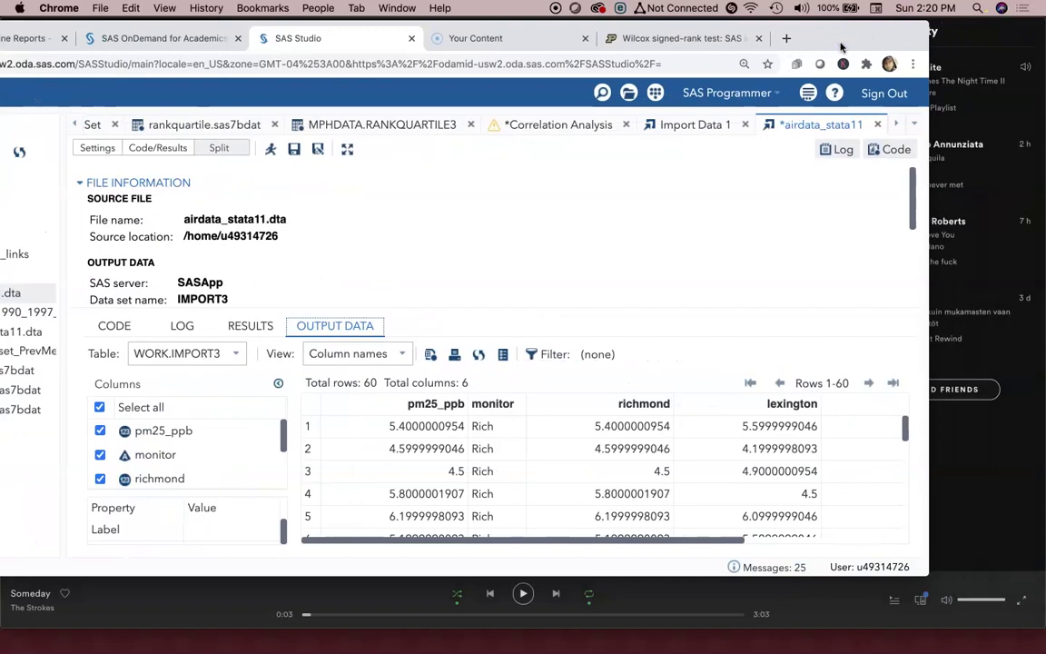
key("super+equal")
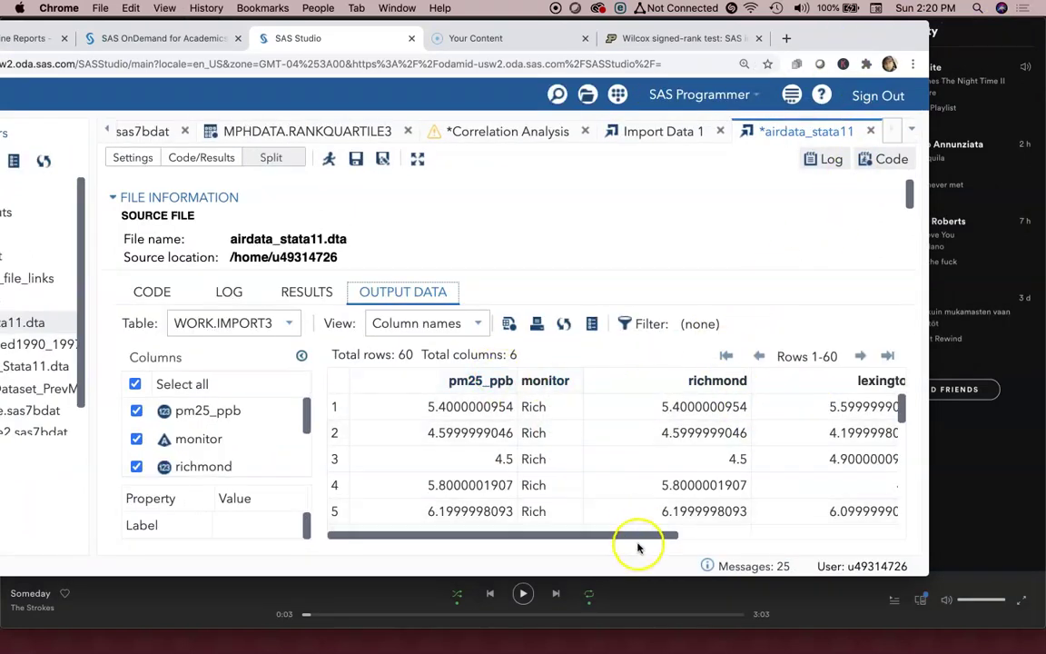
left_click_drag(678, 535, 924, 523)
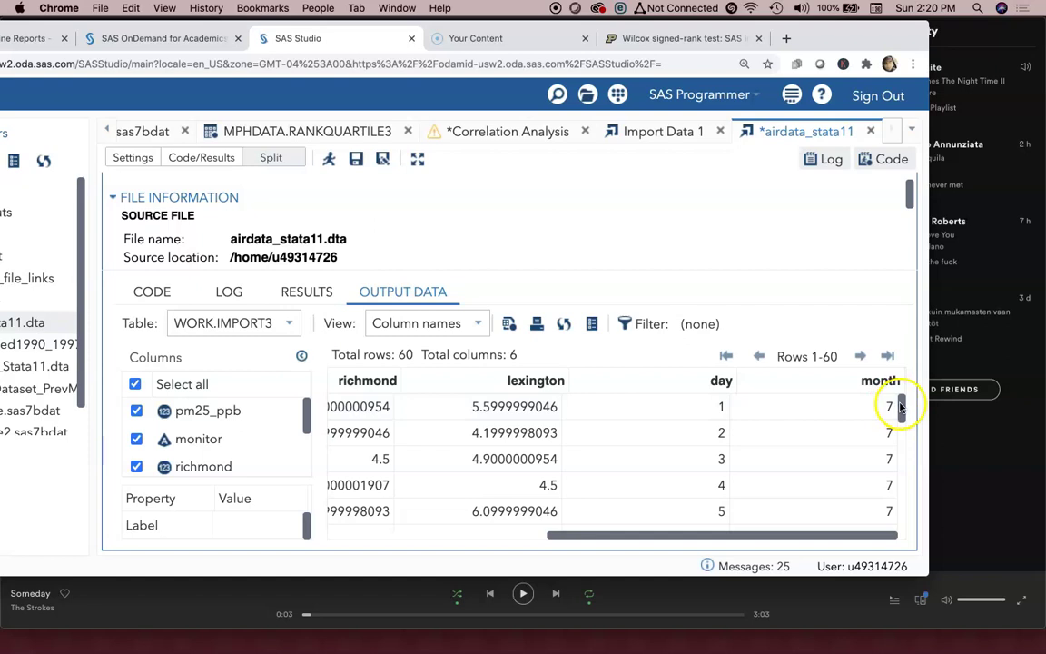
left_click_drag(900, 408, 899, 460)
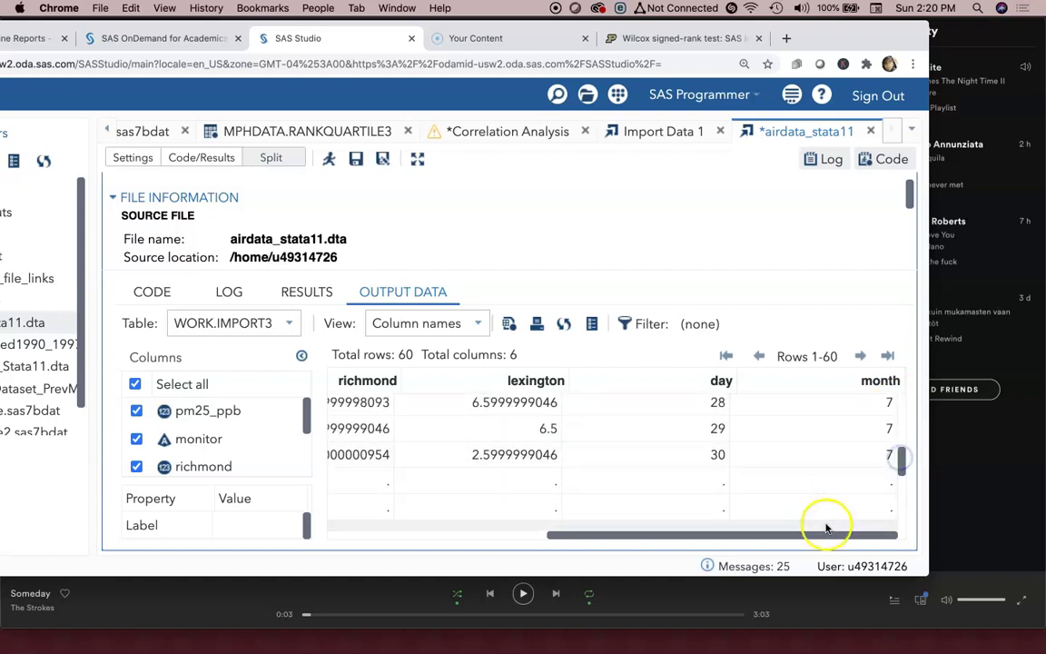
left_click_drag(826, 534, 502, 527)
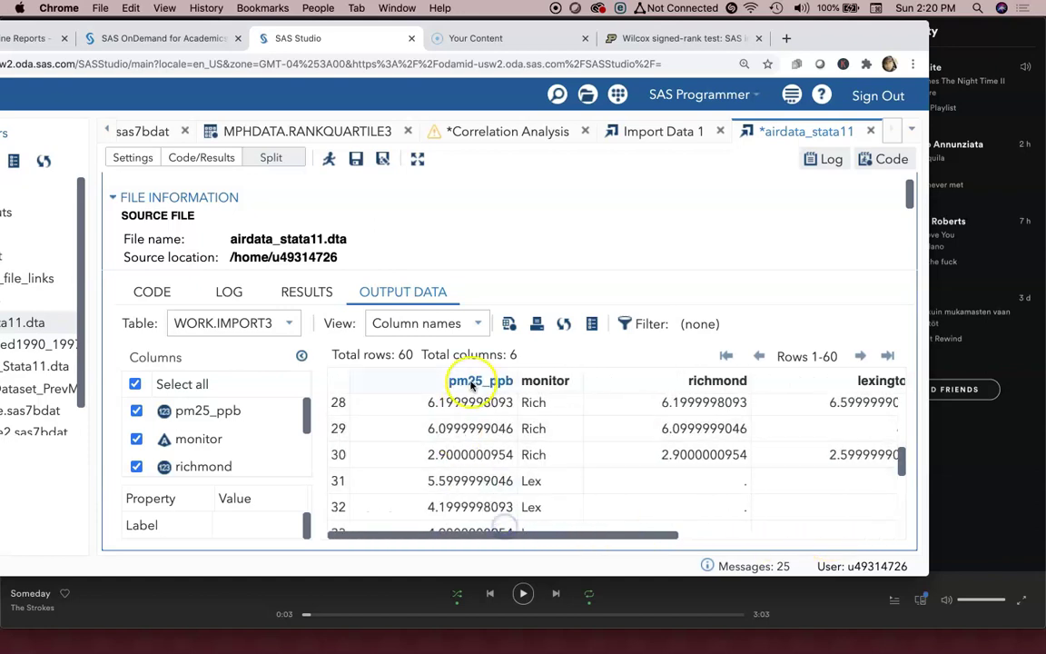
scroll(531, 388, "up", 5)
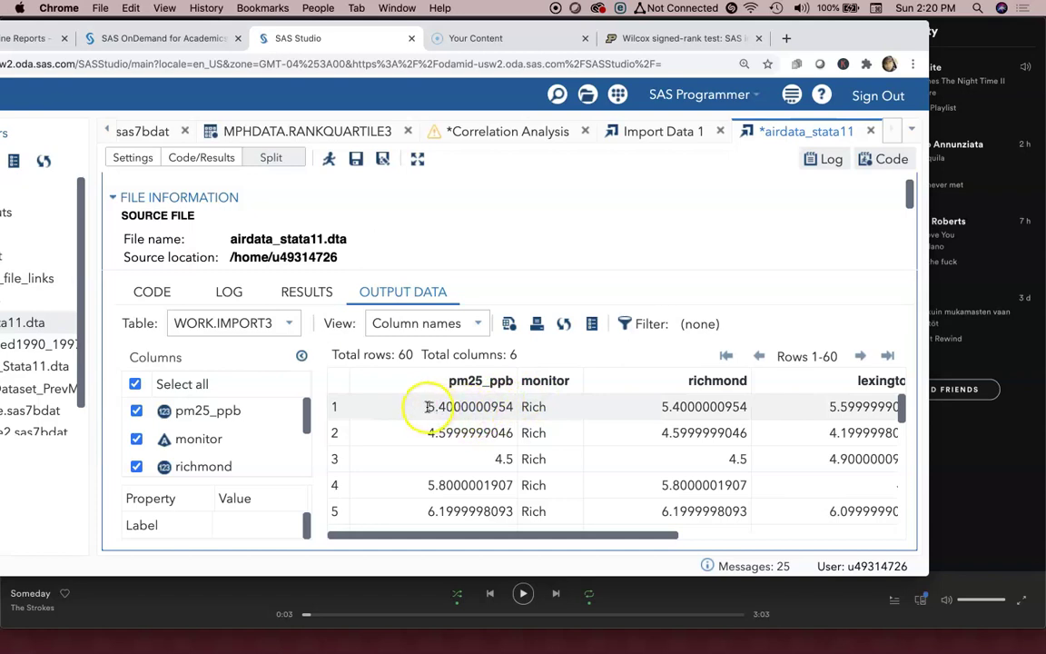
Highlight row 1's pm25_ppb, richmond (5.4000000954) and lexington values, and row 31 where Lex readings begin
left_click_drag(427, 407, 476, 407)
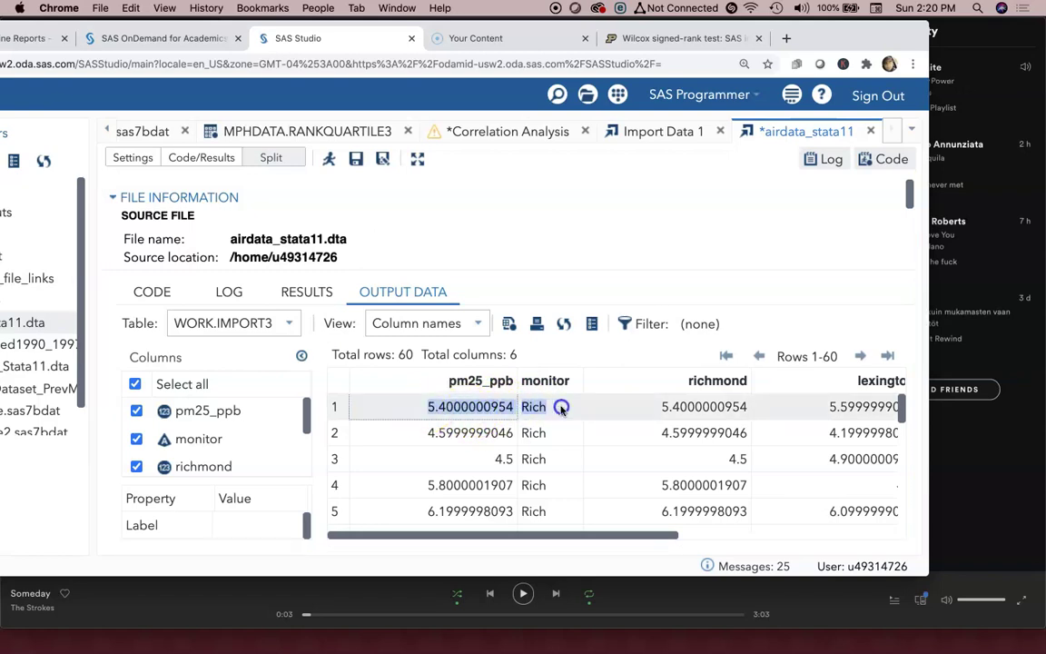
left_click(642, 406)
left_click_drag(697, 406, 746, 407)
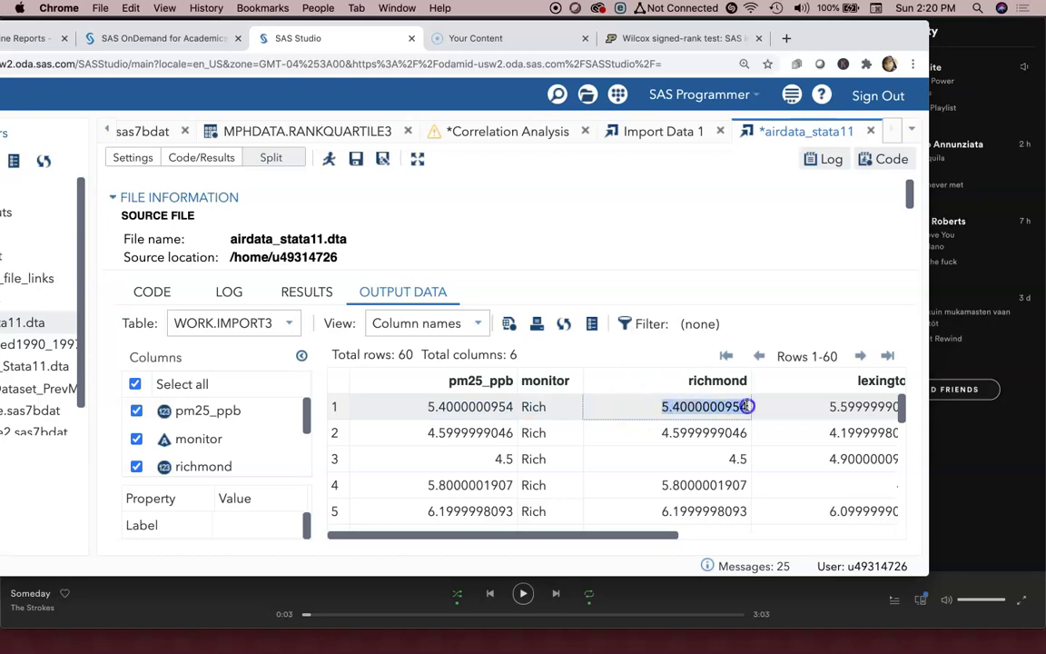
left_click(848, 407)
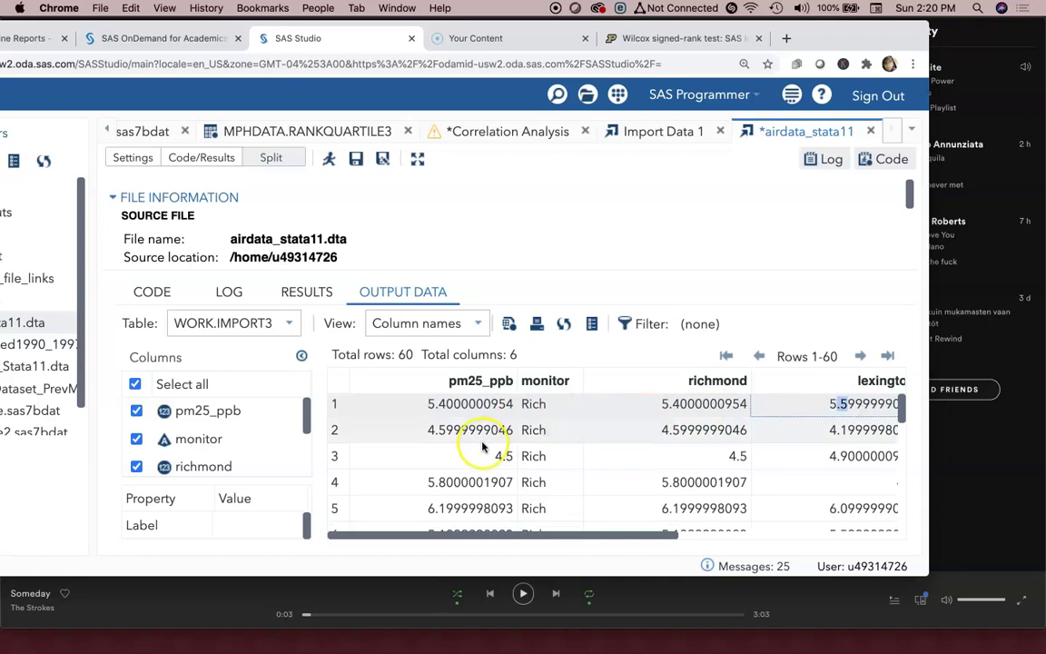
scroll(483, 449, "down", 10)
scroll(483, 447, "down", 3)
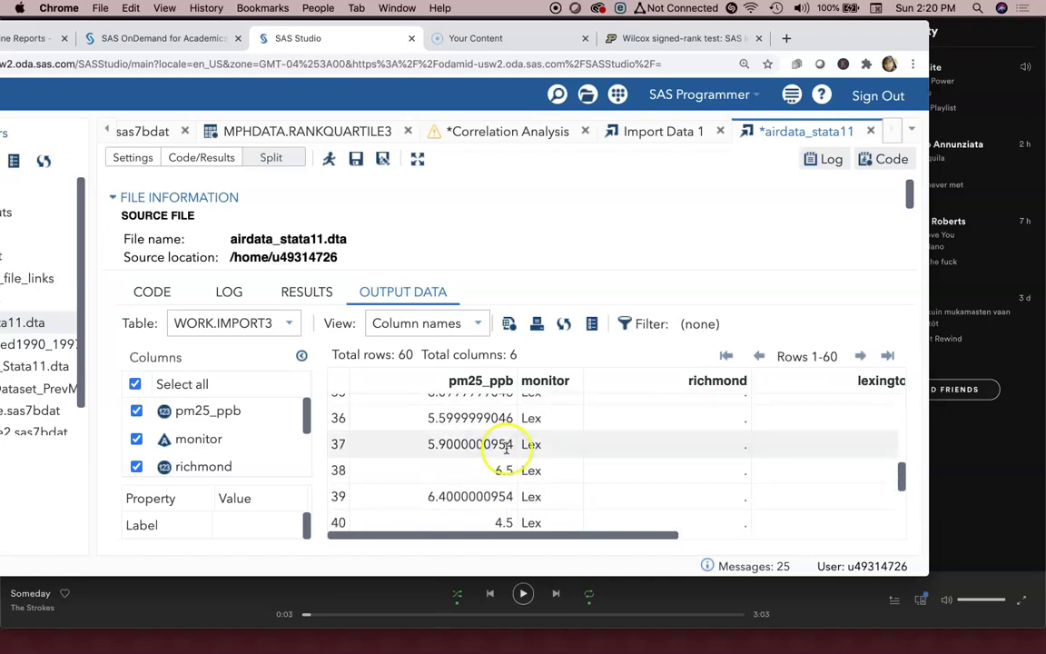
scroll(497, 438, "up", 2)
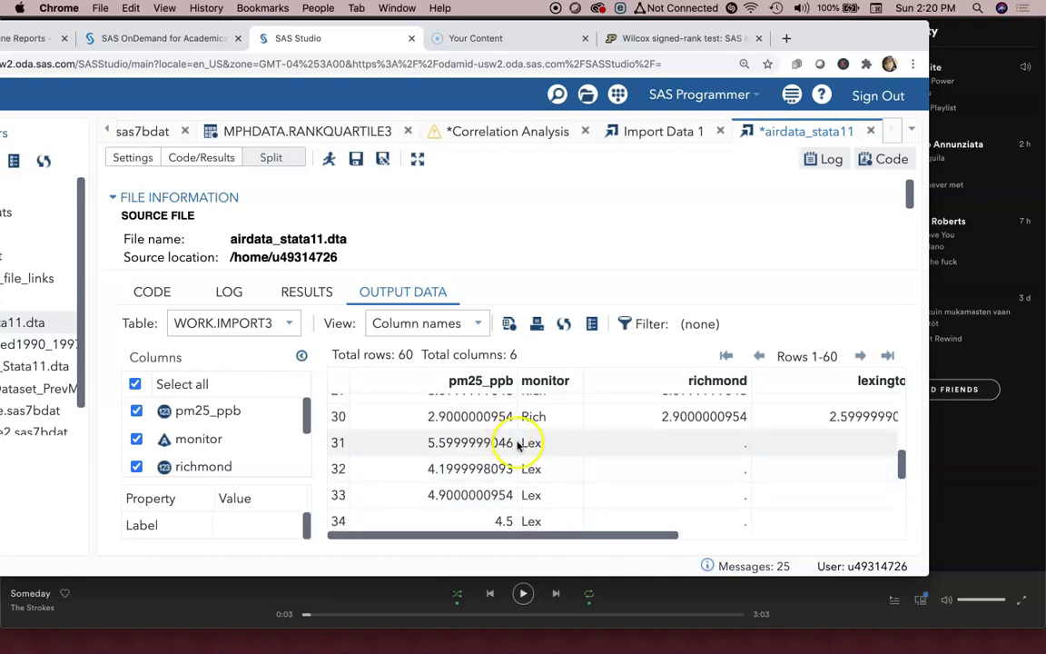
left_click(420, 433)
scroll(472, 445, "up", 10)
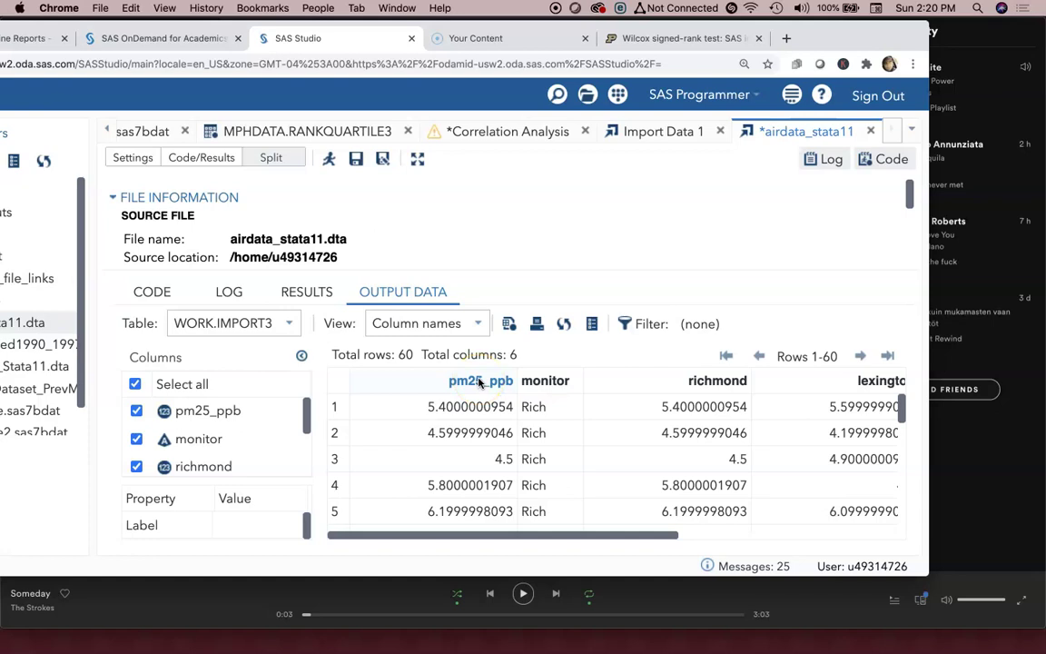
Point out the row 3 reading and the richmond column in WORK.IMPORT3
left_click(474, 456)
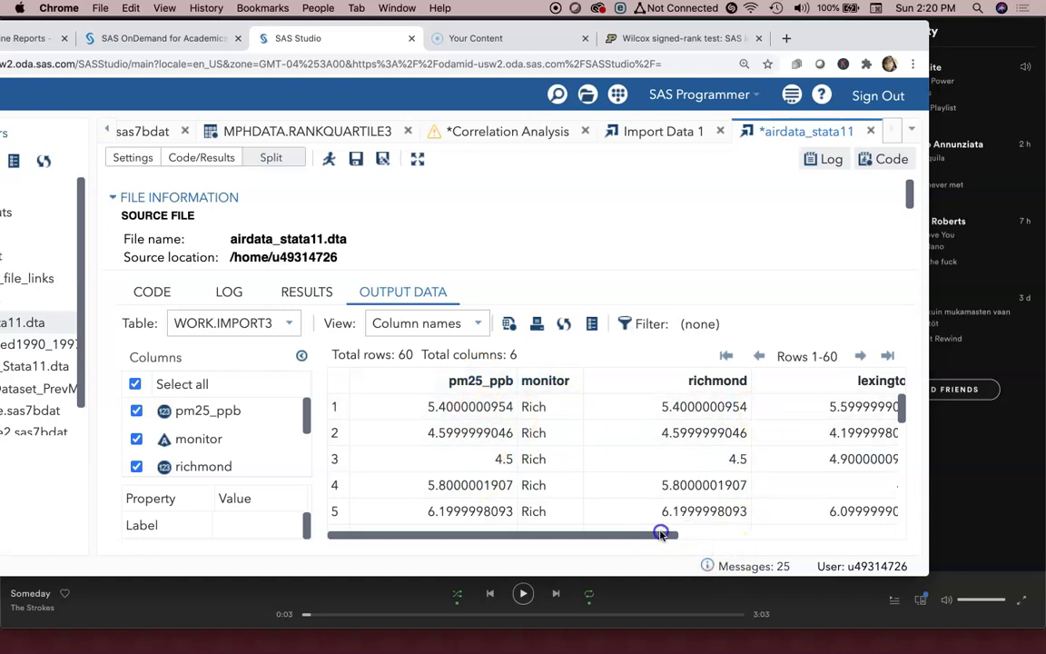
left_click_drag(662, 534, 761, 532)
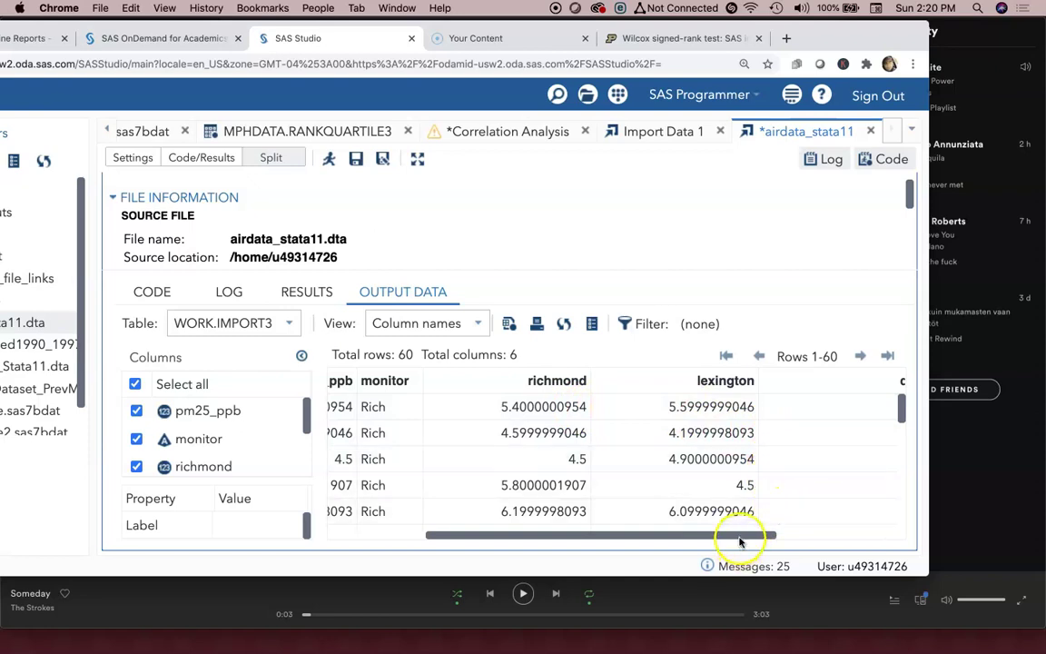
left_click_drag(740, 541, 764, 536)
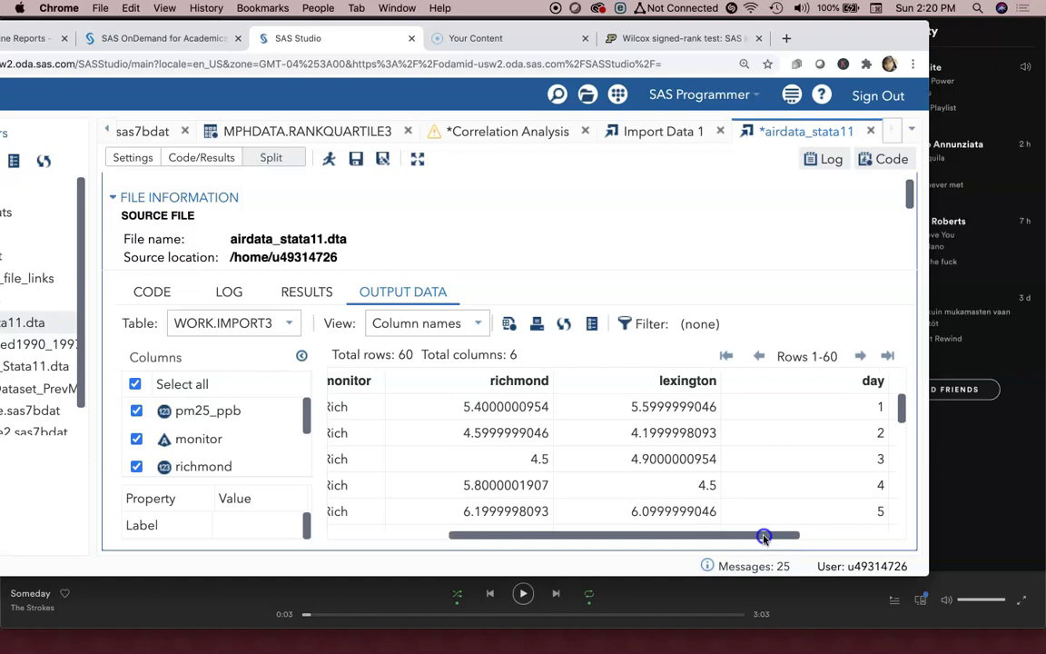
left_click_drag(763, 537, 810, 534)
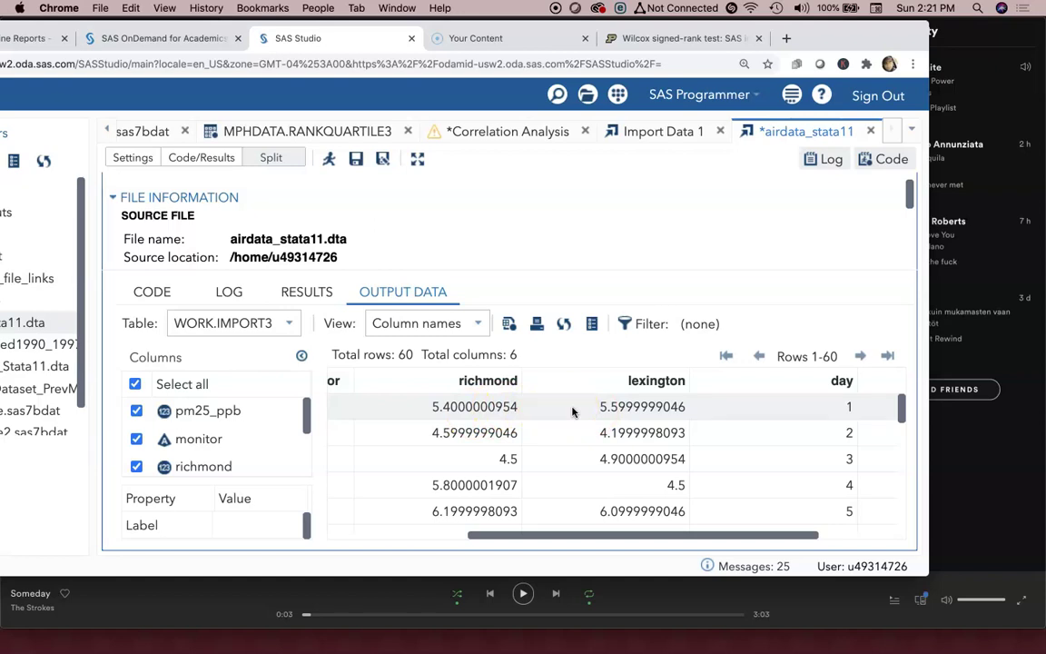
left_click(510, 400)
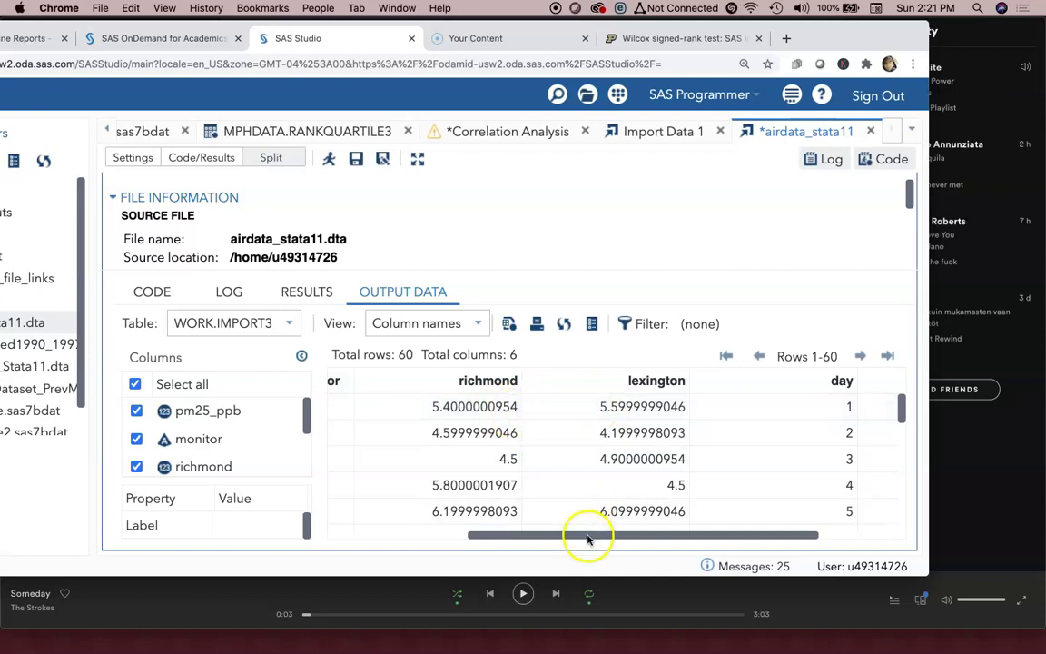
Scroll the WORK.IMPORT3 table back to its first column and reposition the browser window
mouse_move(588, 535)
left_mouse_down()
mouse_move(560, 536)
mouse_move(585, 538)
left_mouse_up()
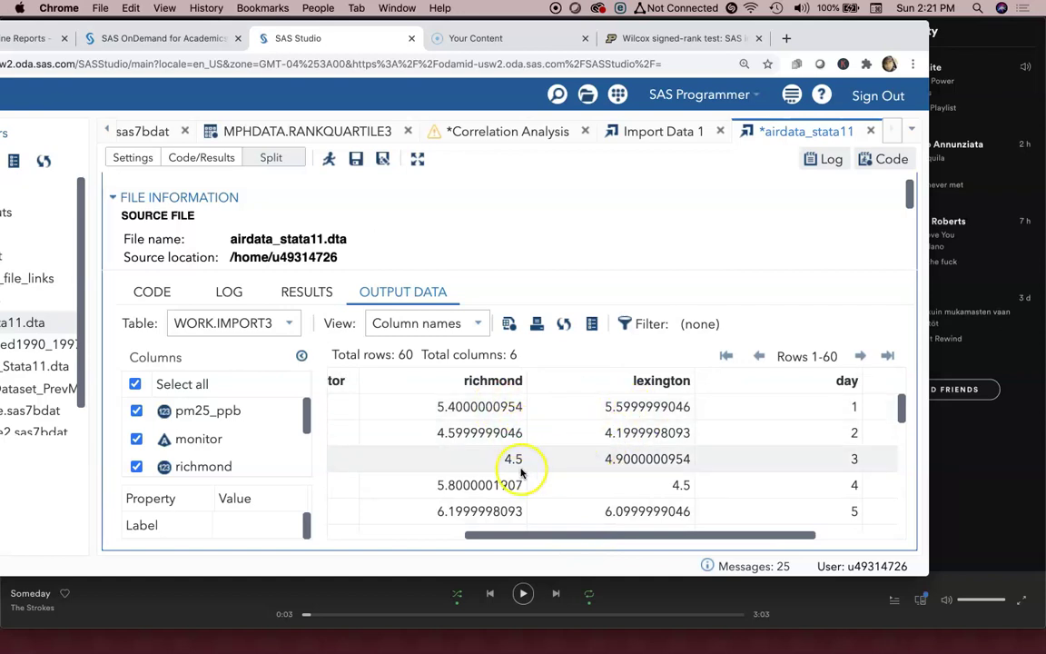
scroll(568, 487, "down", 5)
scroll(570, 487, "down", 4)
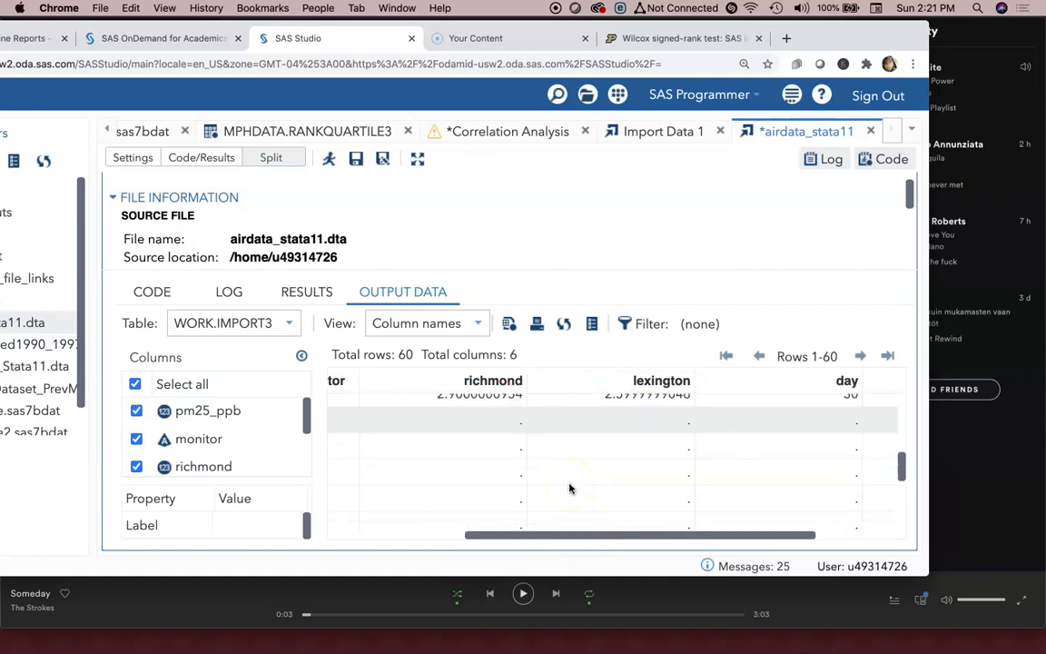
scroll(588, 483, "up", 9)
scroll(588, 483, "up", 1)
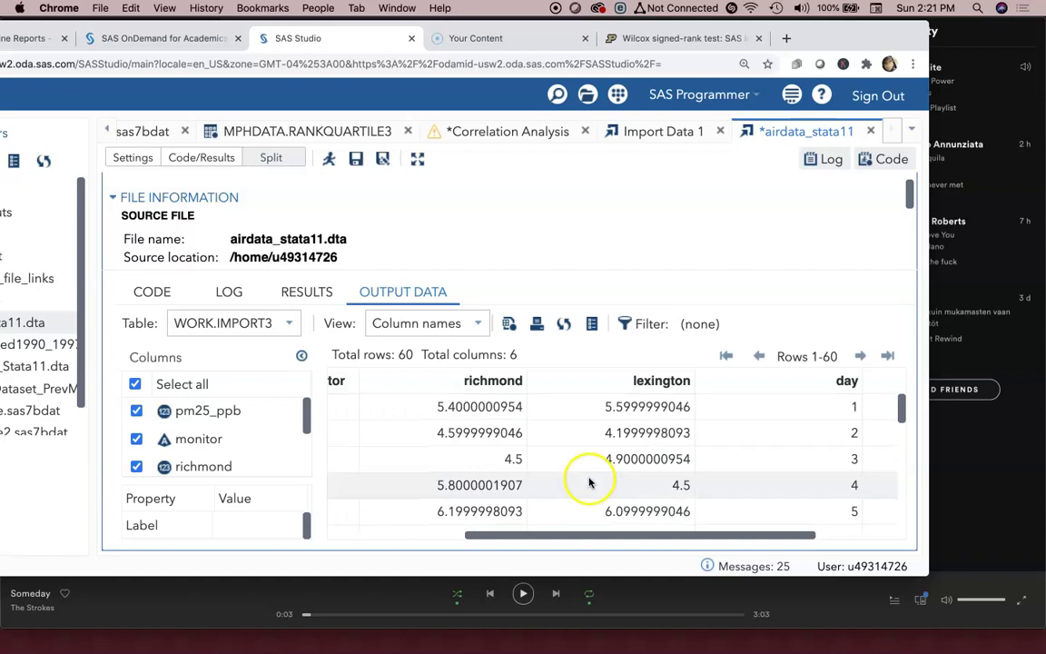
left_click_drag(602, 534, 579, 538)
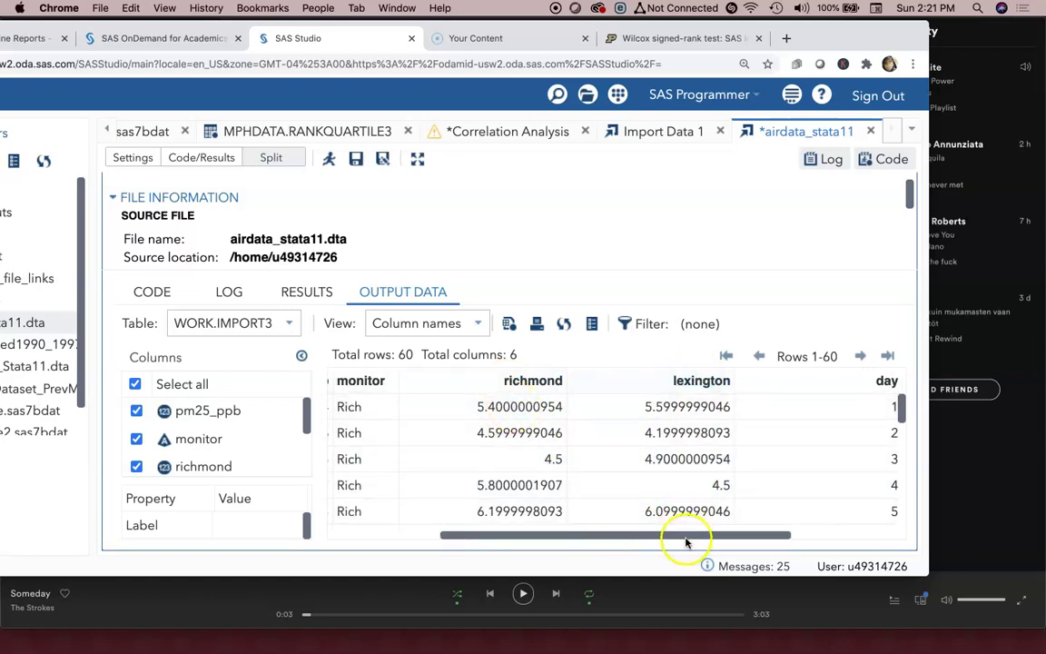
left_click_drag(686, 542, 542, 537)
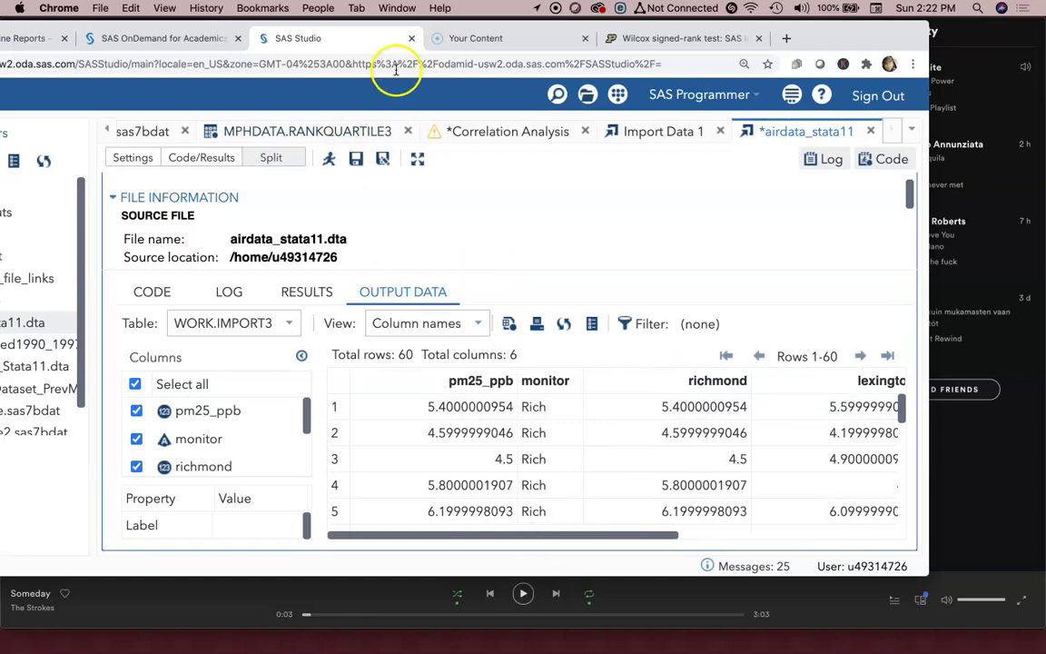
left_click_drag(538, 23, 720, 24)
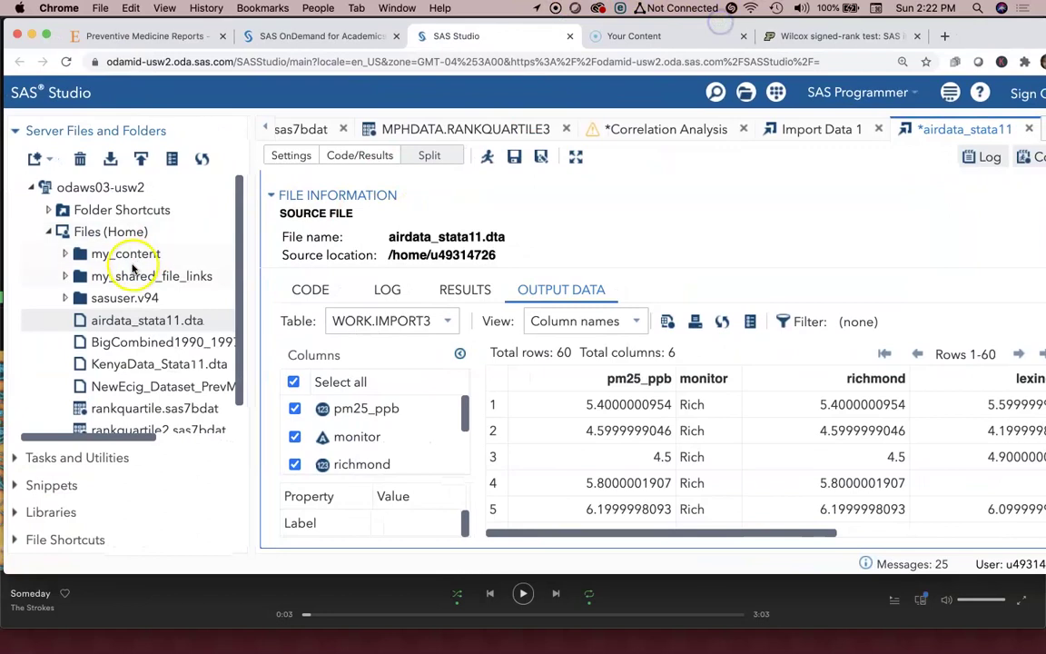
Open a new t Tests task from Tasks and Utilities > Statistics
scroll(165, 355, "down", 1)
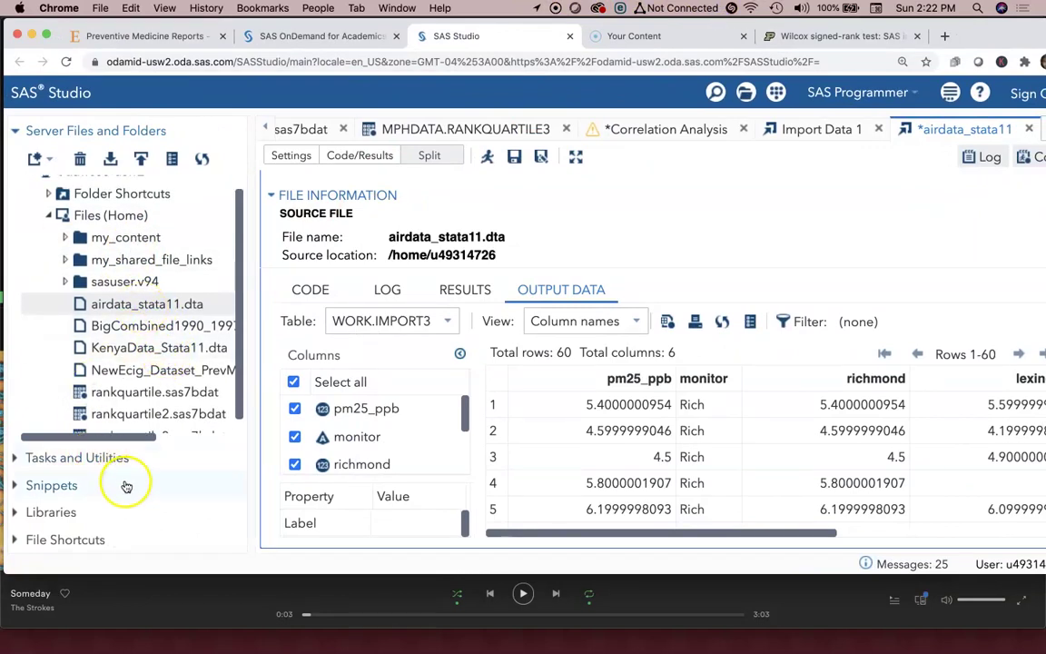
left_click(22, 460)
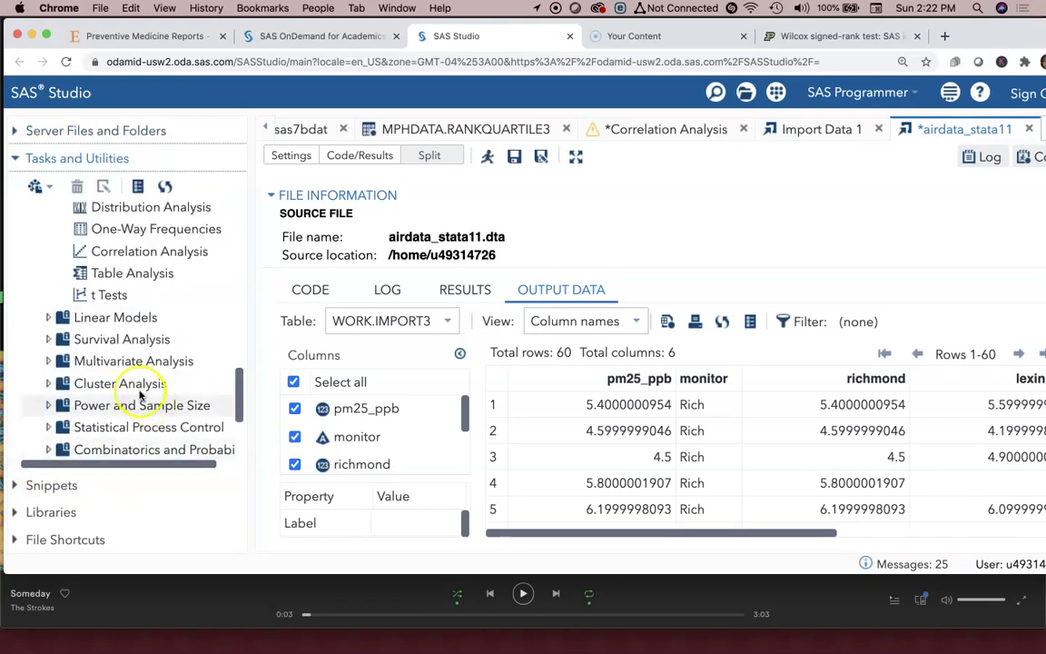
scroll(109, 282, "up", 3)
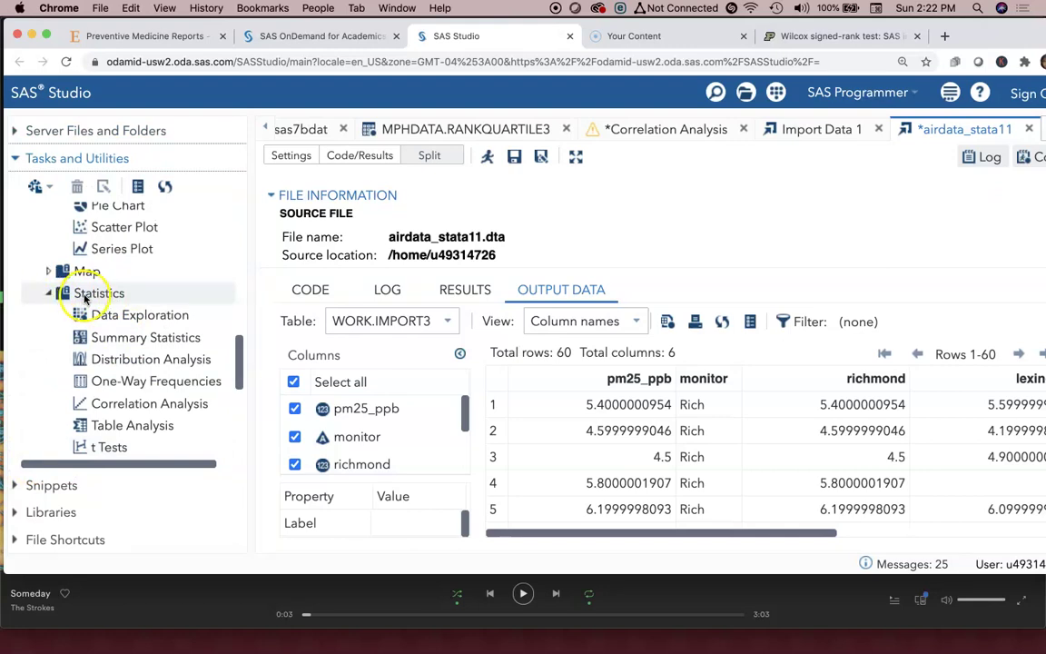
scroll(128, 369, "down", 2)
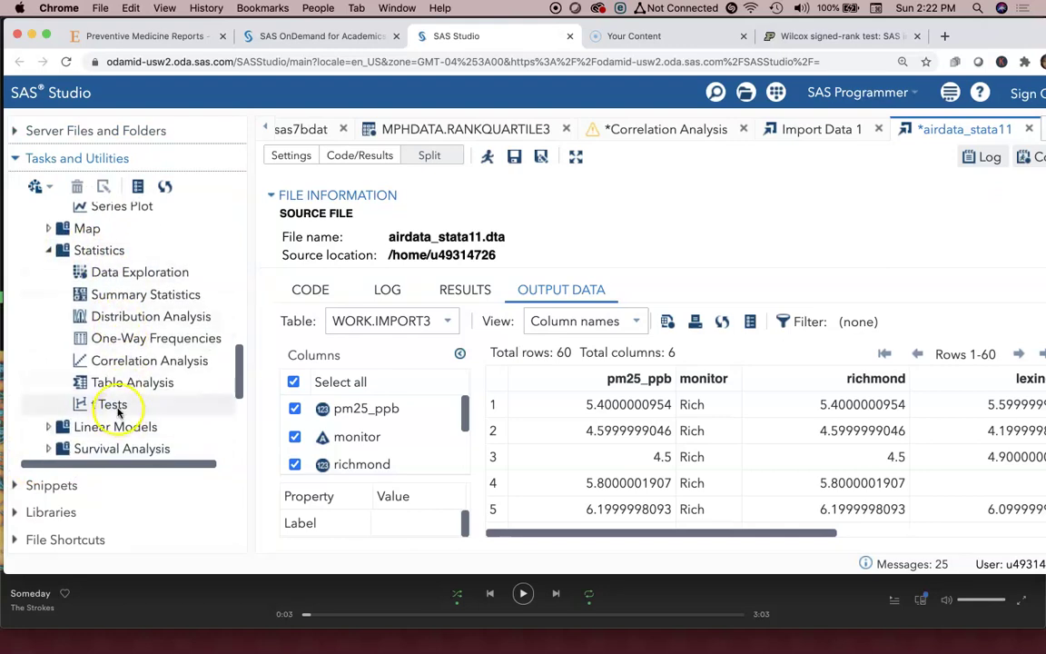
double_click(114, 405)
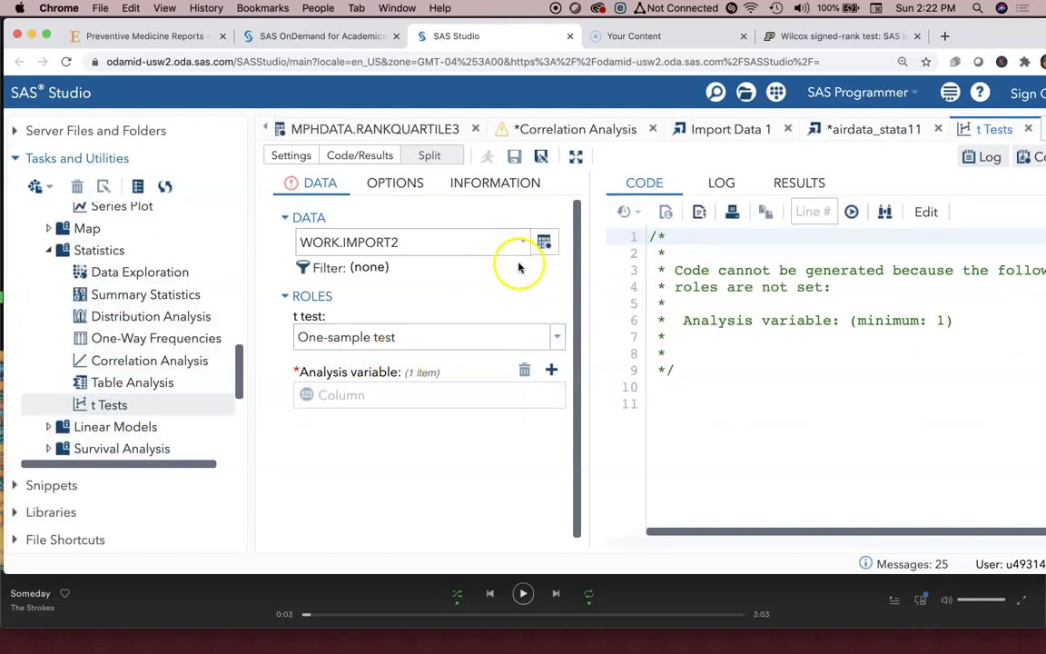
Set the t test type to Paired test and view the task's results
left_click(557, 340)
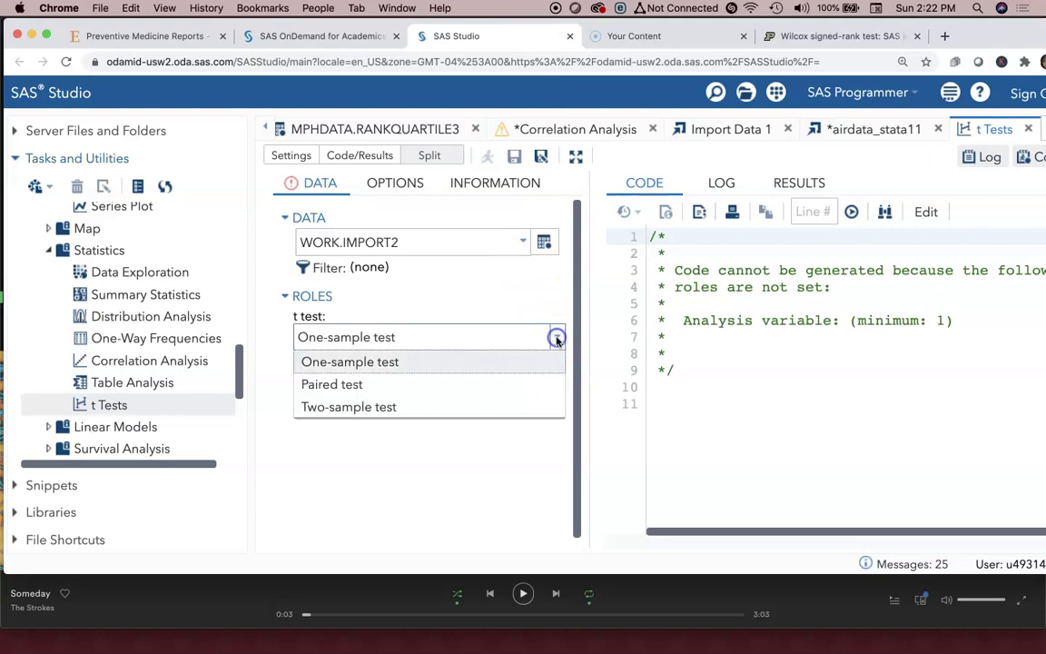
left_click(469, 391)
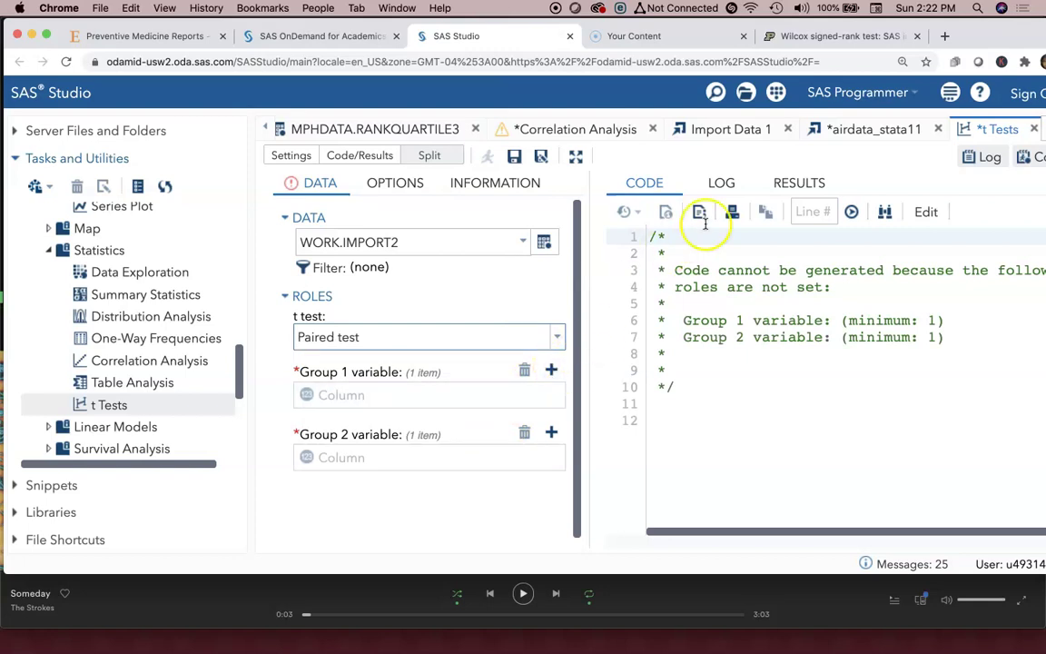
left_click(796, 189)
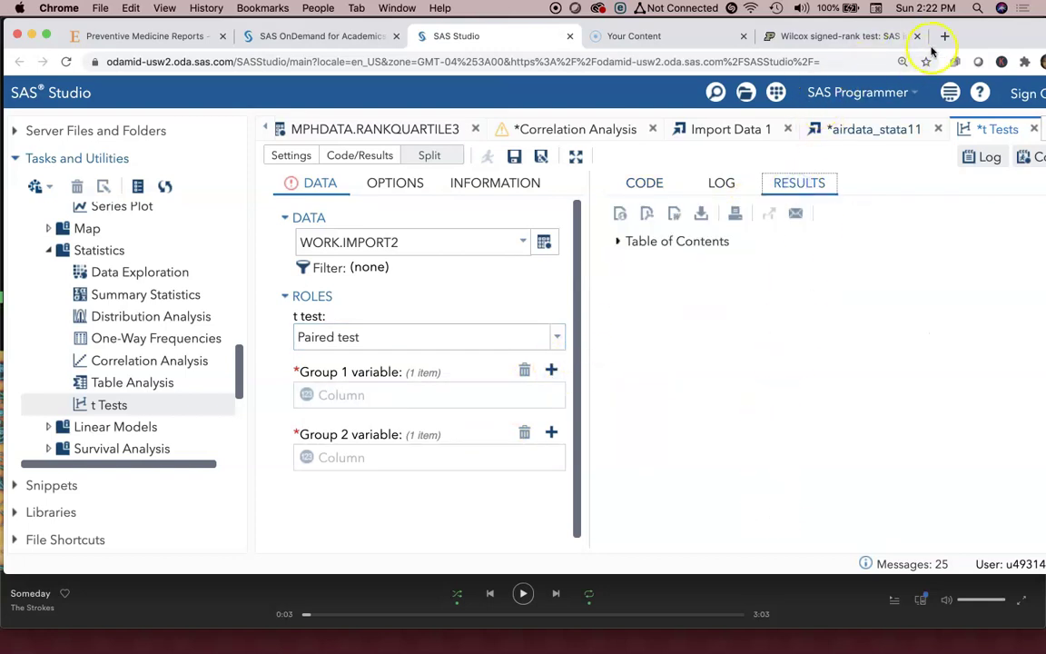
left_click_drag(979, 36, 800, 34)
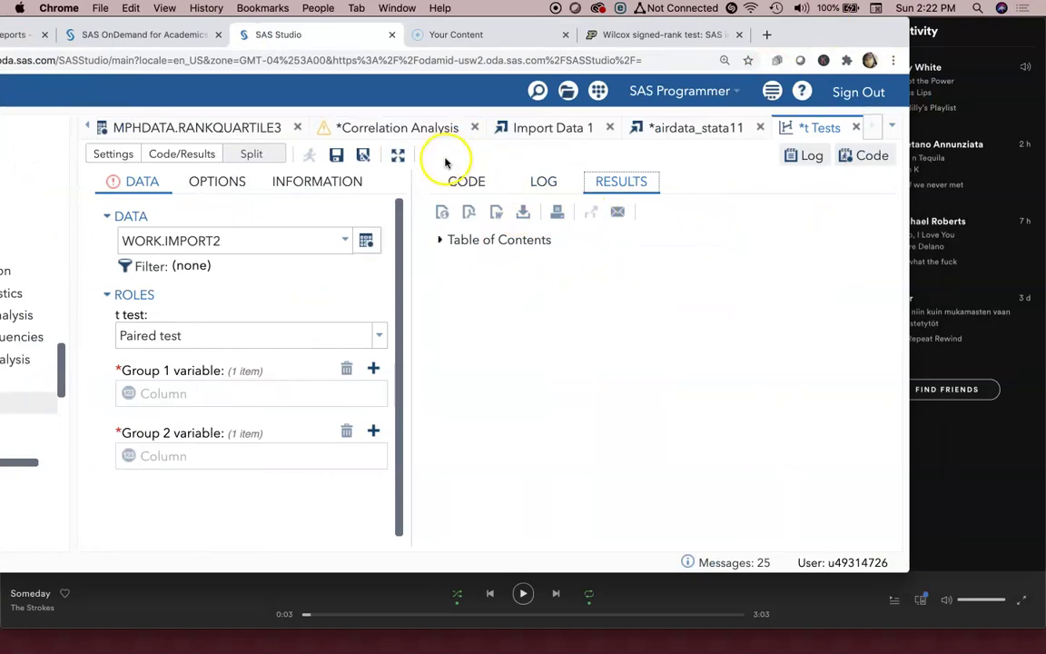
left_click(705, 129)
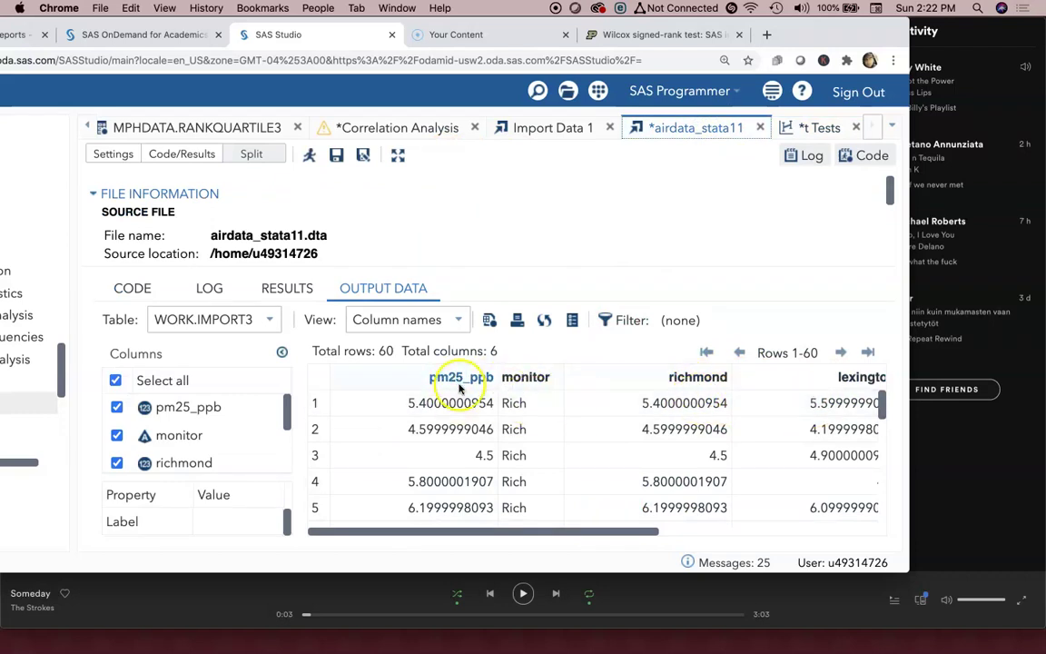
scroll(478, 390, "down", 1)
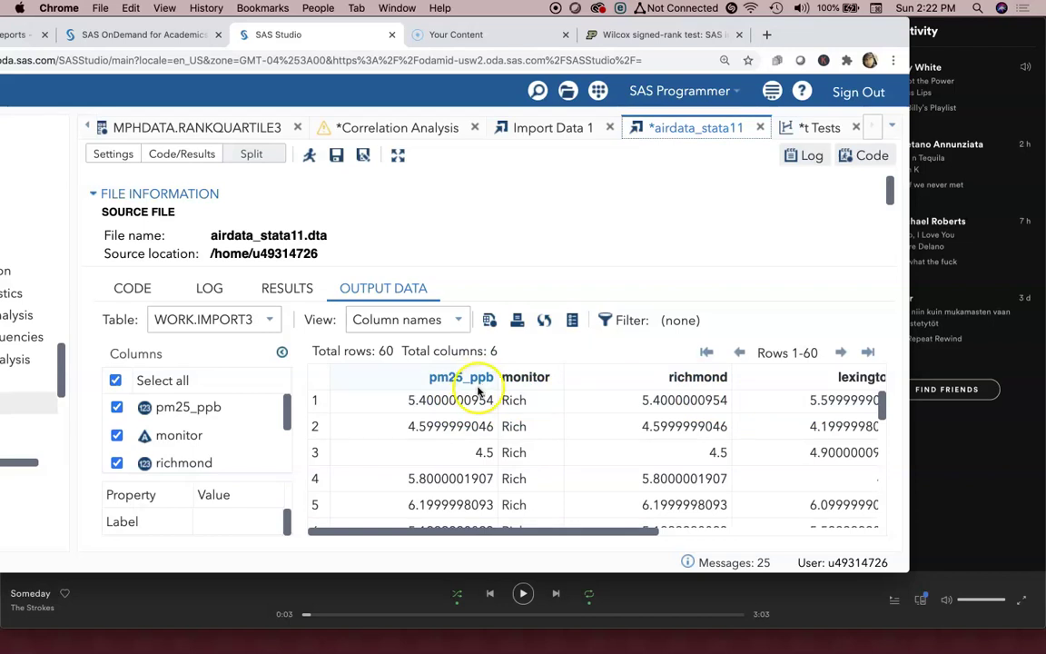
scroll(479, 400, "down", 5)
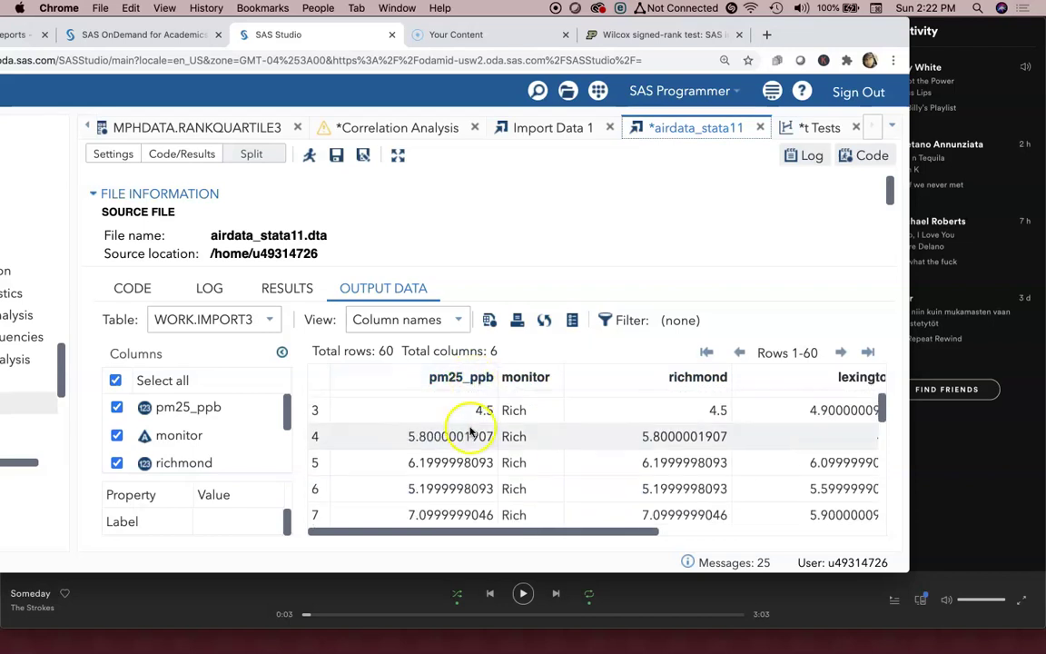
scroll(474, 423, "down", 10)
scroll(481, 413, "up", 15)
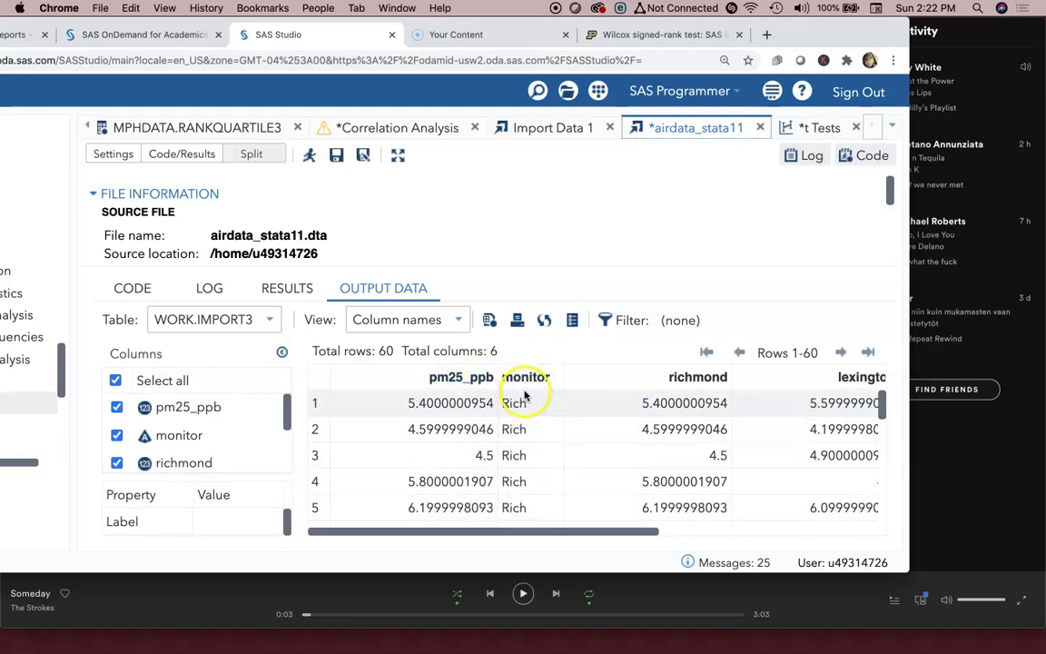
left_click_drag(578, 535, 499, 535)
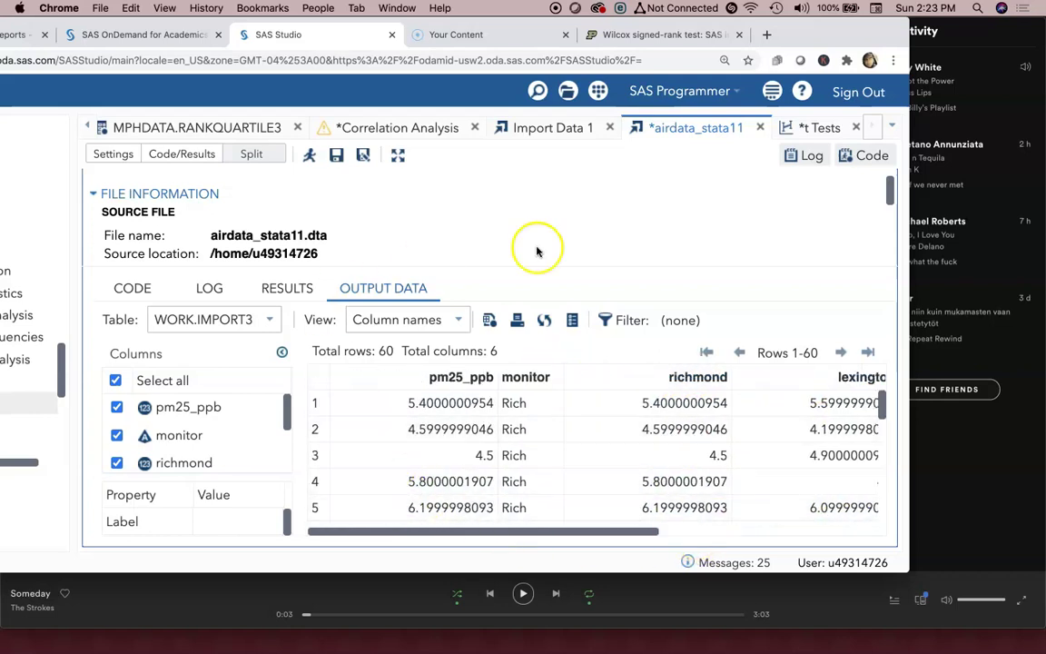
Assign richmond as Group 1 and lexington as Group 2 in the paired t test
left_click(807, 128)
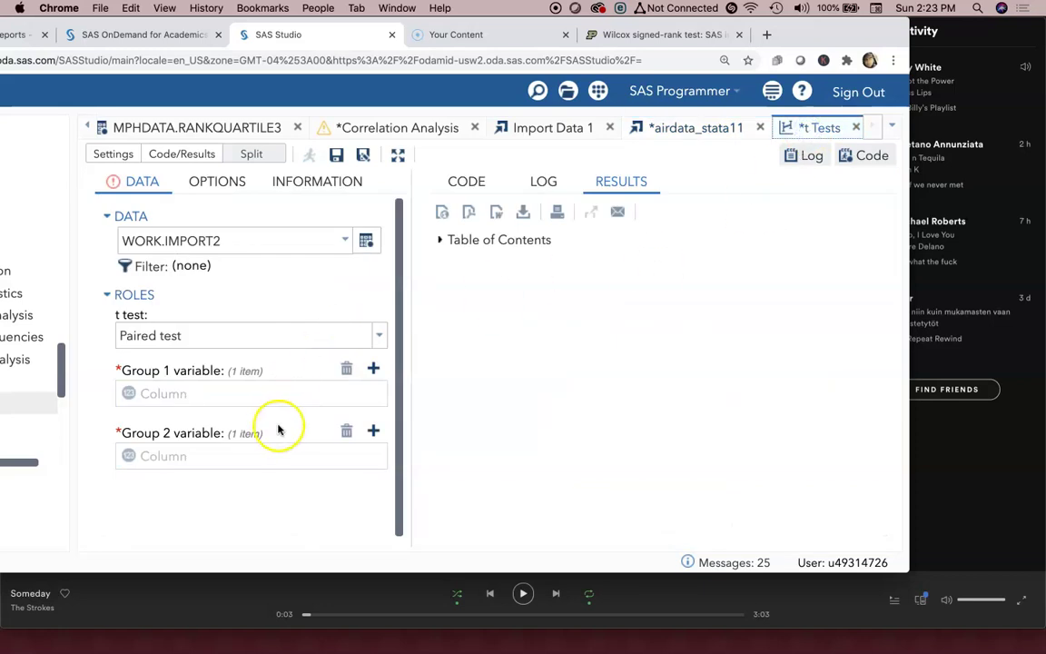
left_click(373, 368)
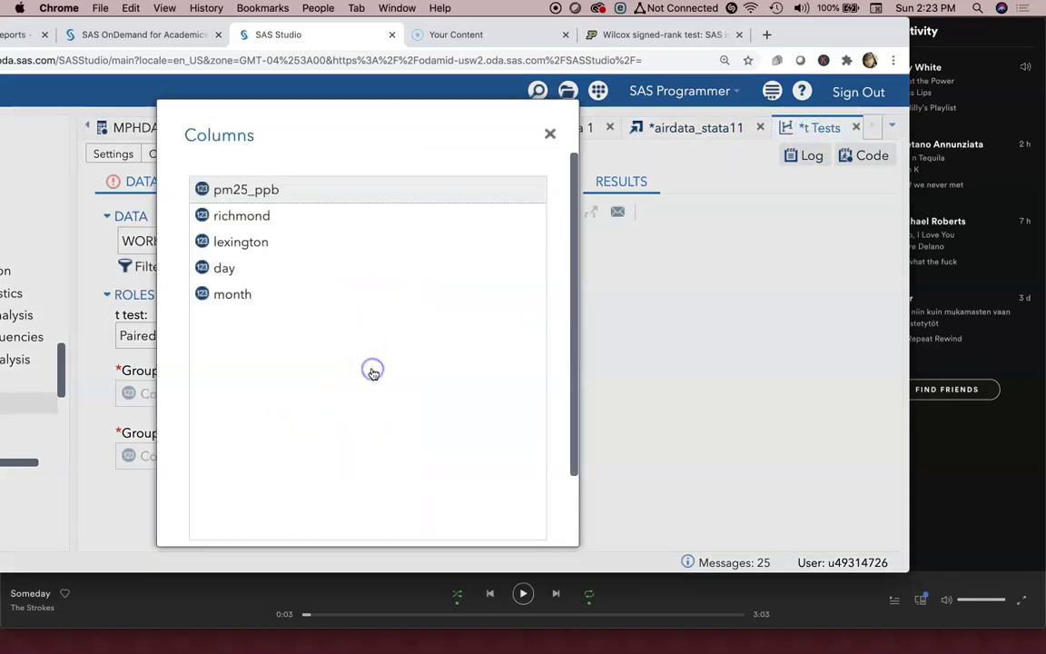
double_click(264, 222)
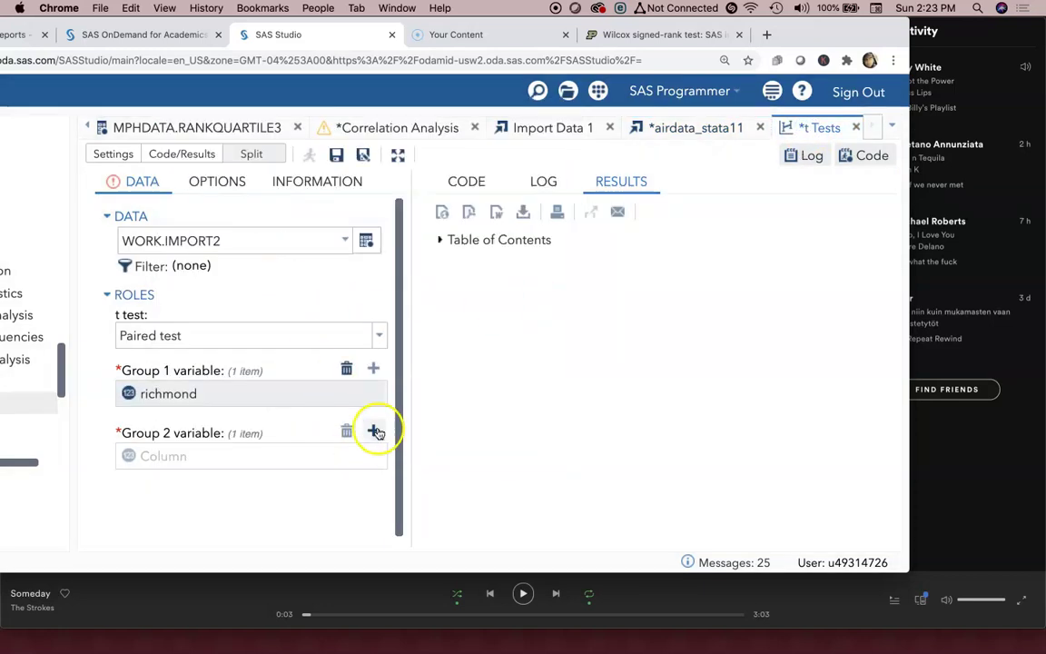
left_click(373, 430)
double_click(244, 215)
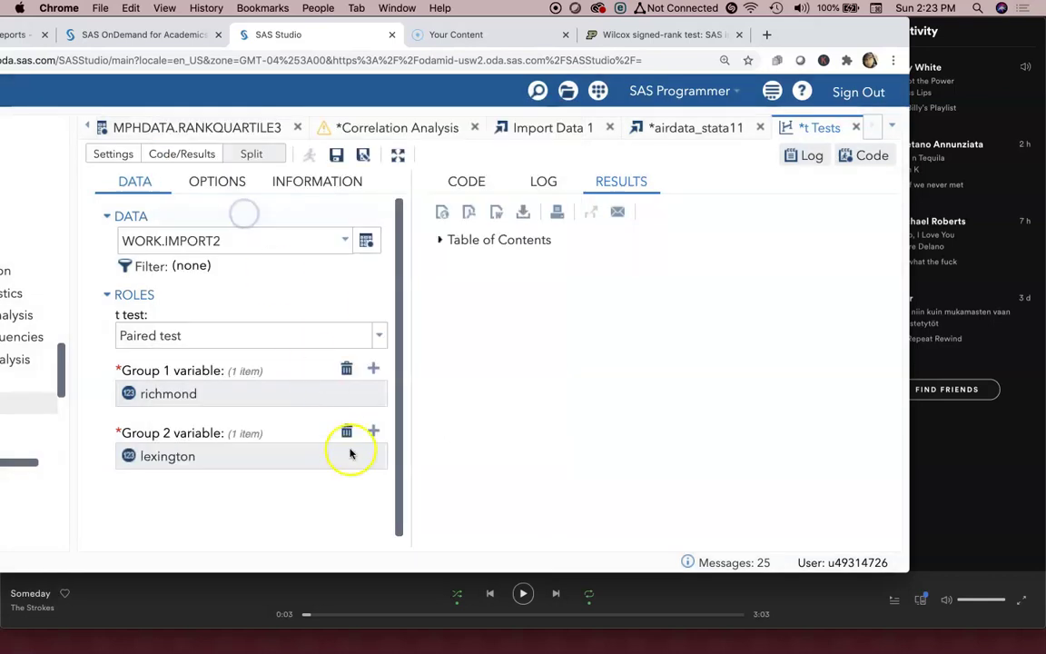
Show the generated code with the difference data step, normality test and PROC TTEST
left_click_drag(841, 32, 968, 28)
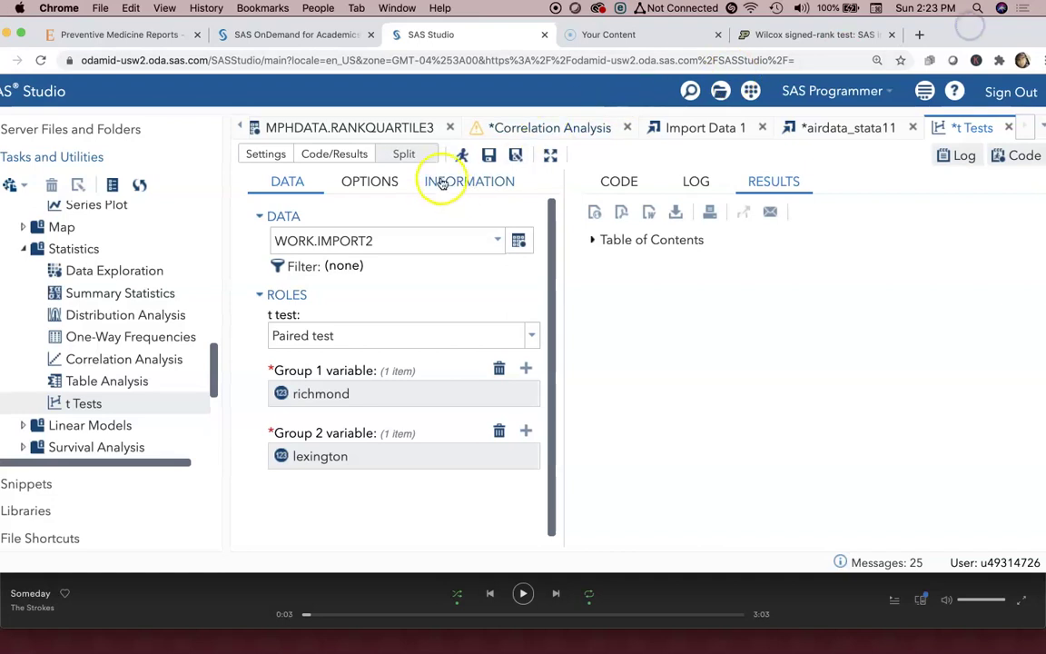
left_click(623, 181)
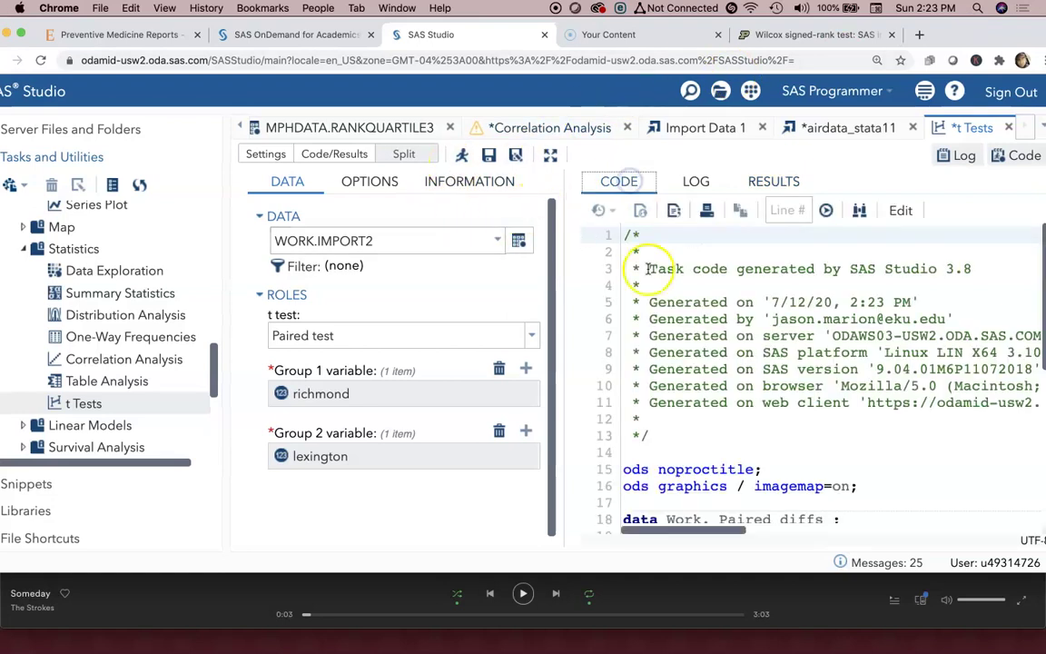
scroll(662, 400, "down", 5)
scroll(731, 299, "up", 3)
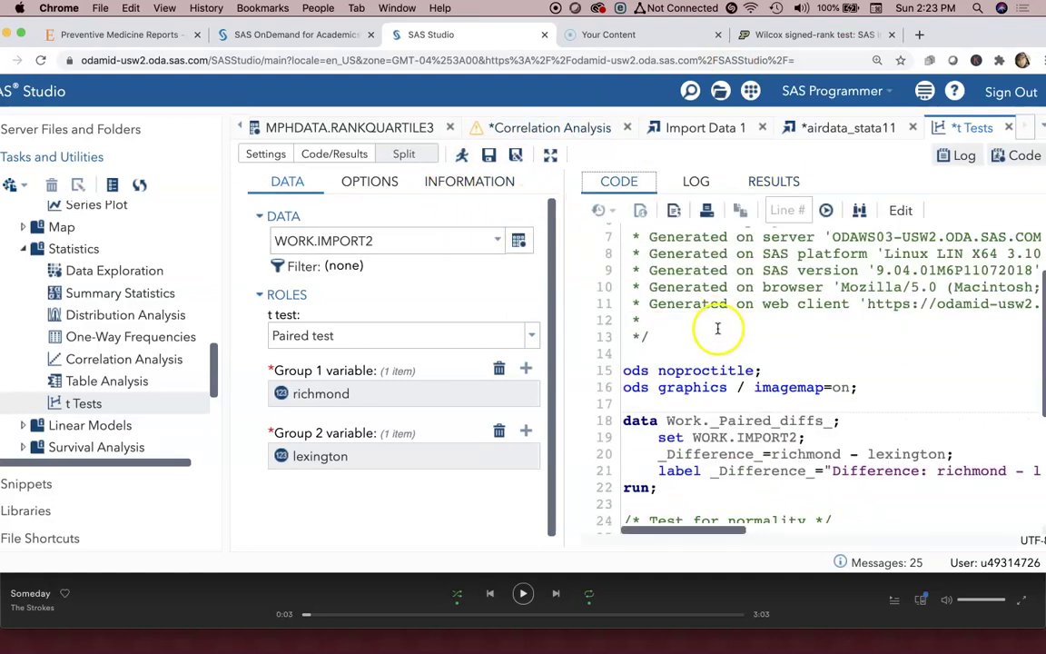
scroll(716, 326, "down", 3)
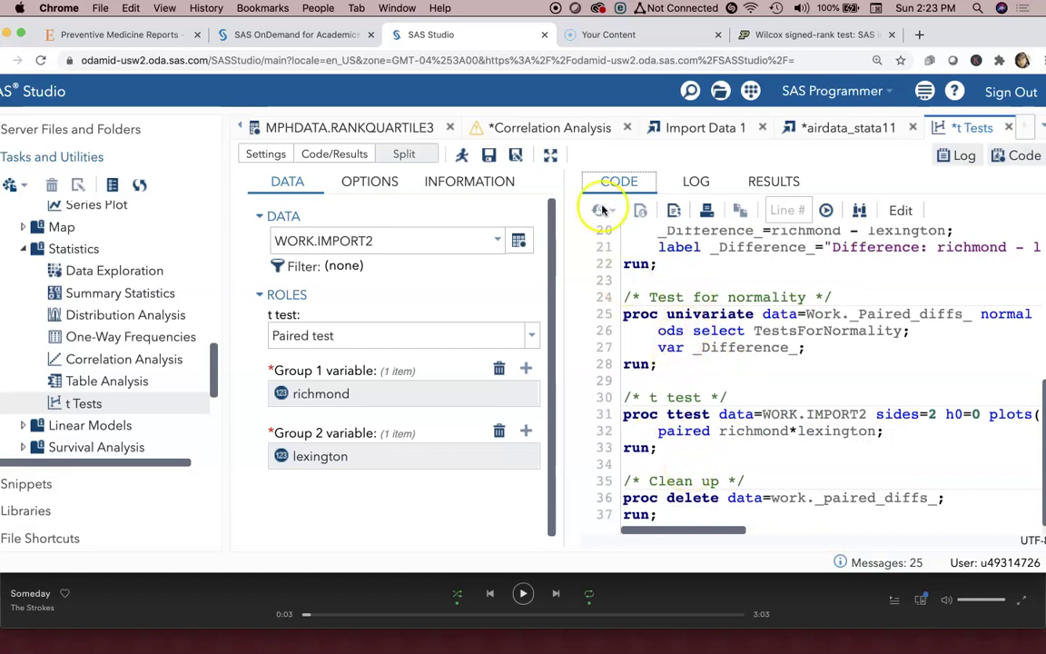
left_click_drag(978, 32, 938, 33)
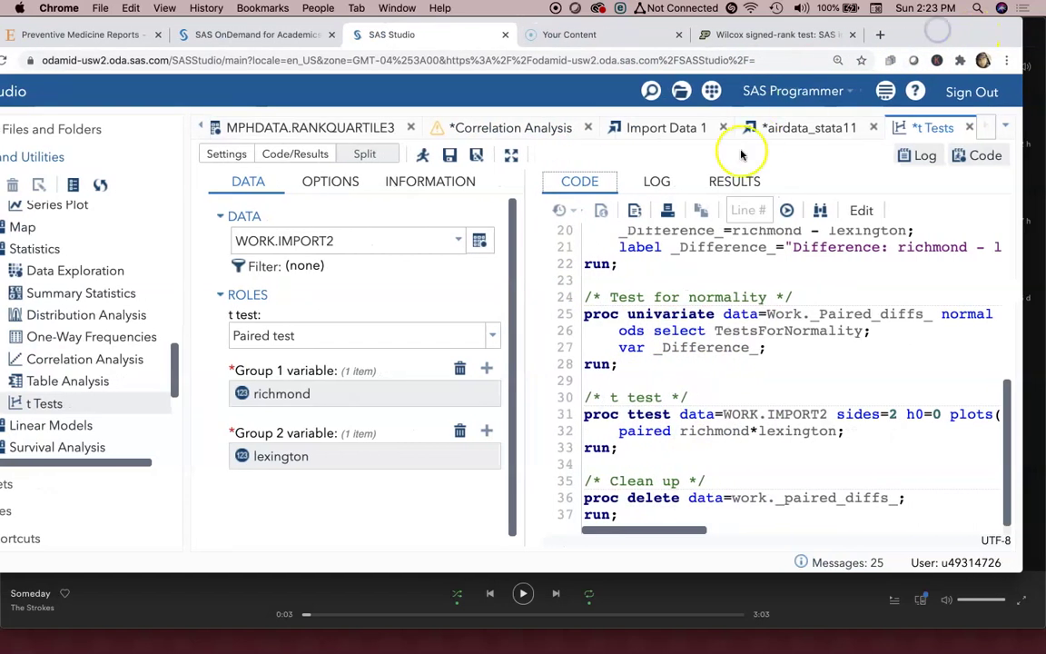
left_click(422, 157)
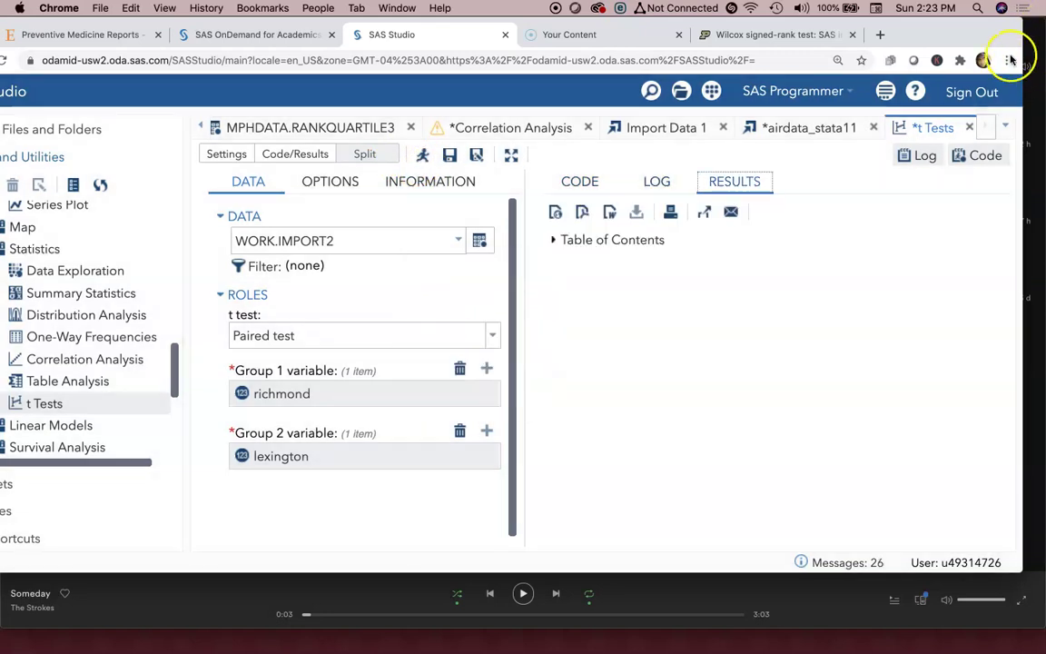
left_click_drag(998, 41, 749, 38)
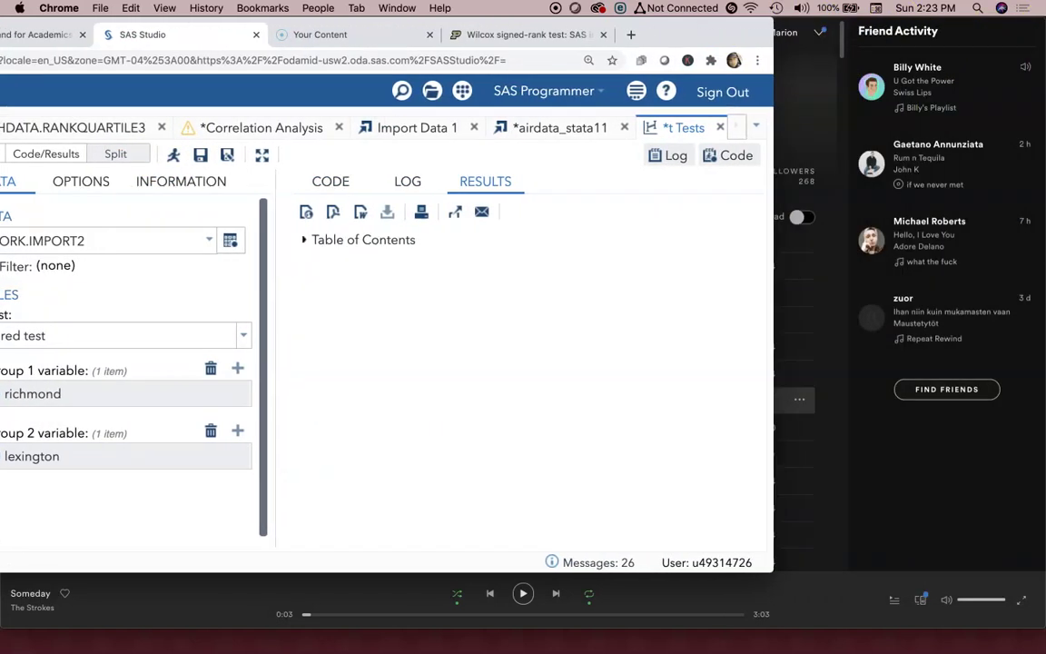
left_click_drag(777, 564, 902, 628)
key("super+equal")
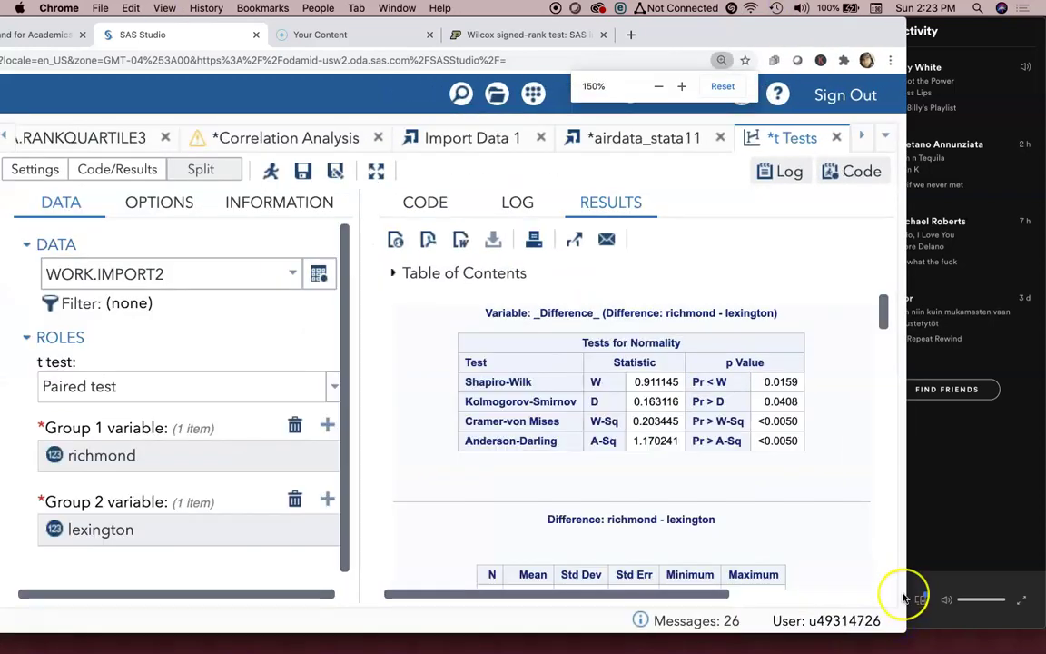
key("super+equal")
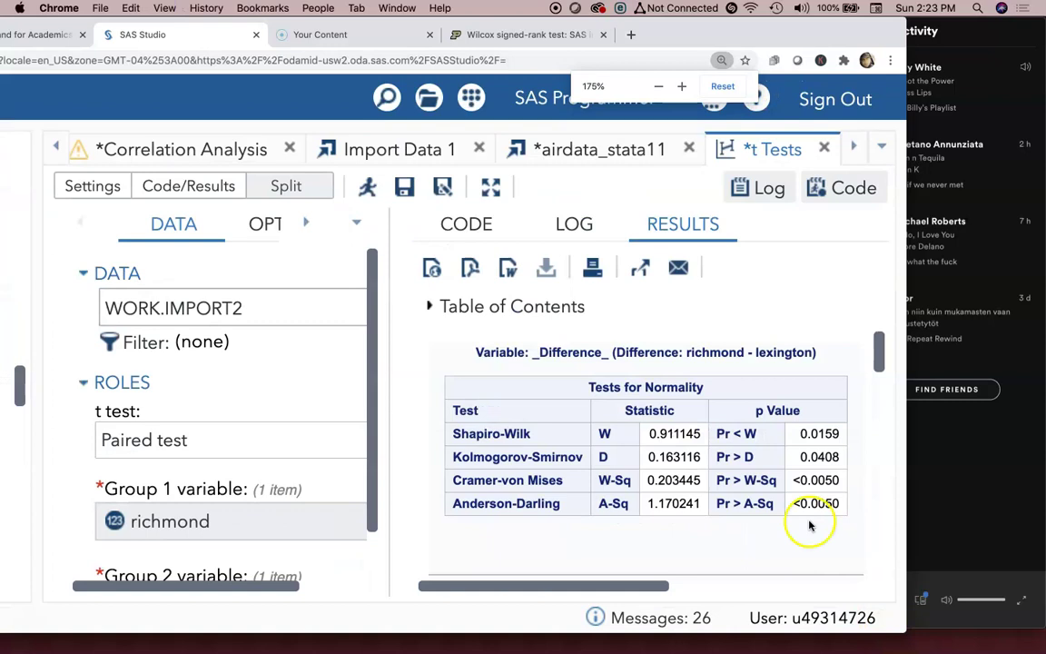
scroll(674, 584, "up", 4)
scroll(667, 585, "right", 3)
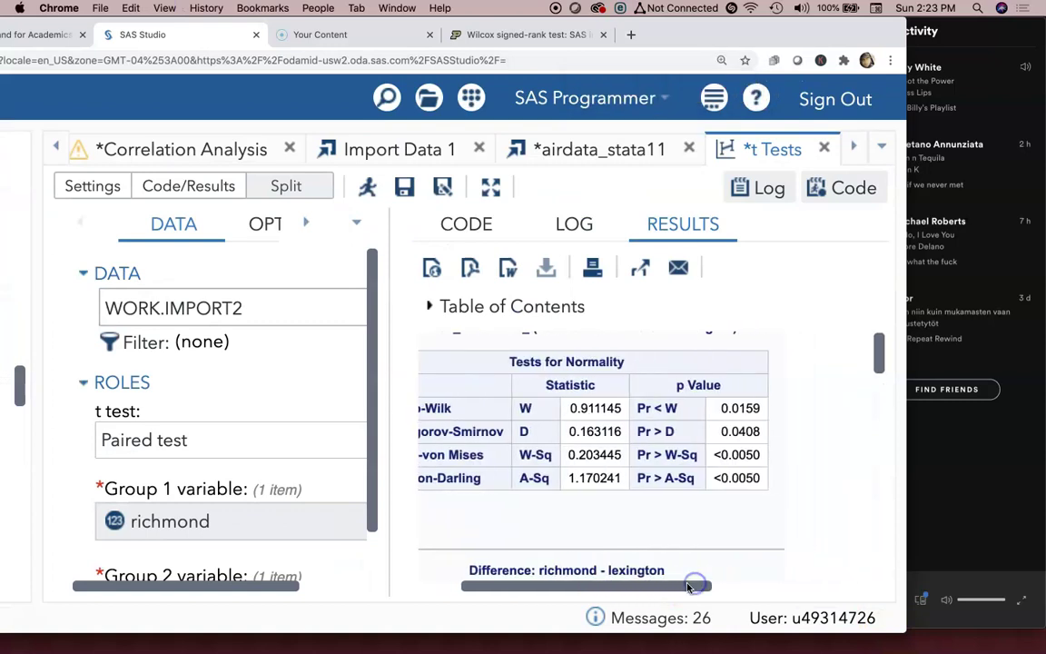
scroll(660, 589, "left", 2)
key("super+minus")
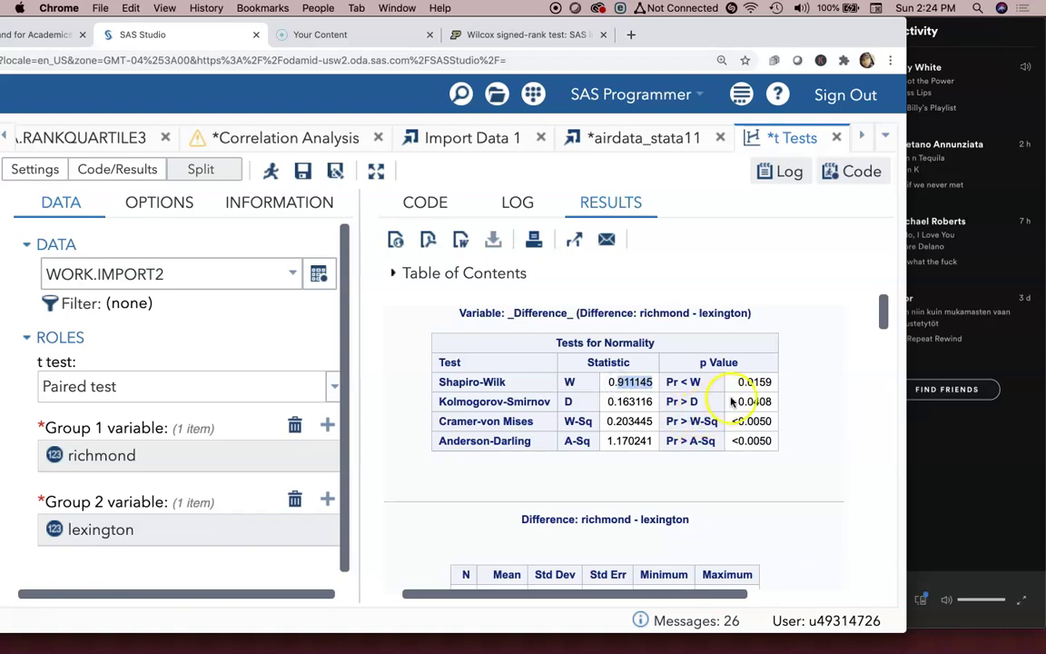
left_click_drag(752, 385, 787, 382)
double_click(772, 384)
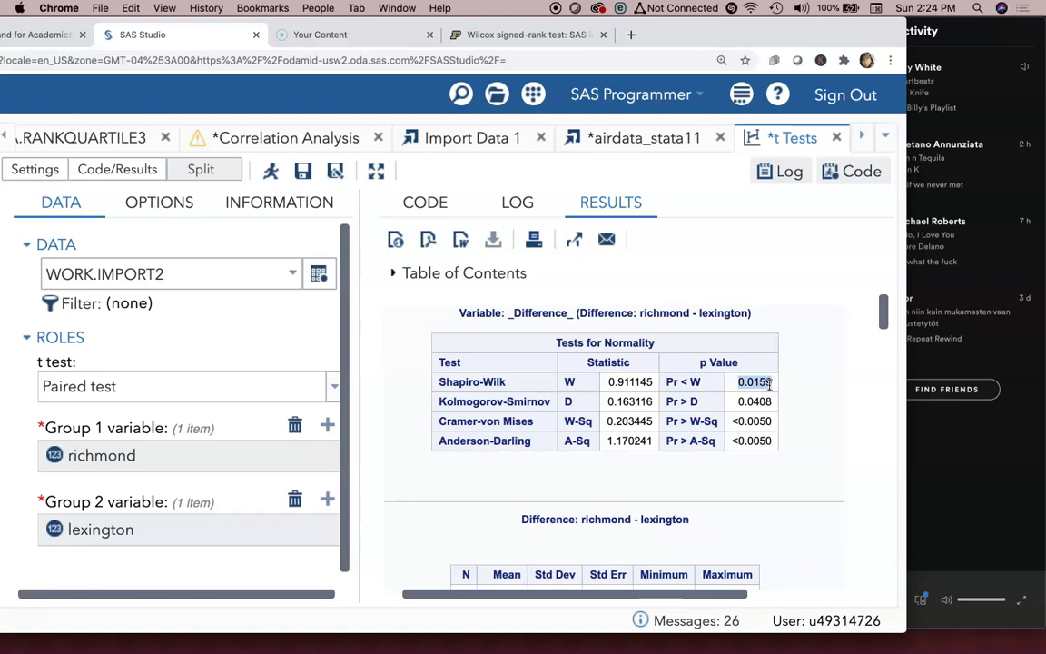
scroll(769, 384, "down", 1)
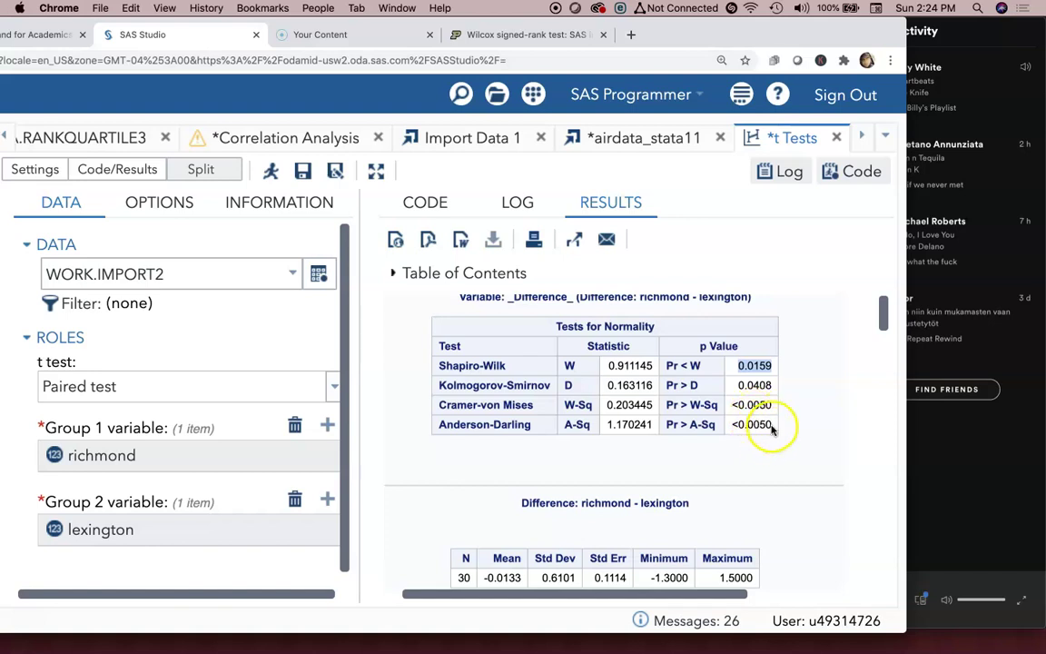
left_click(752, 424)
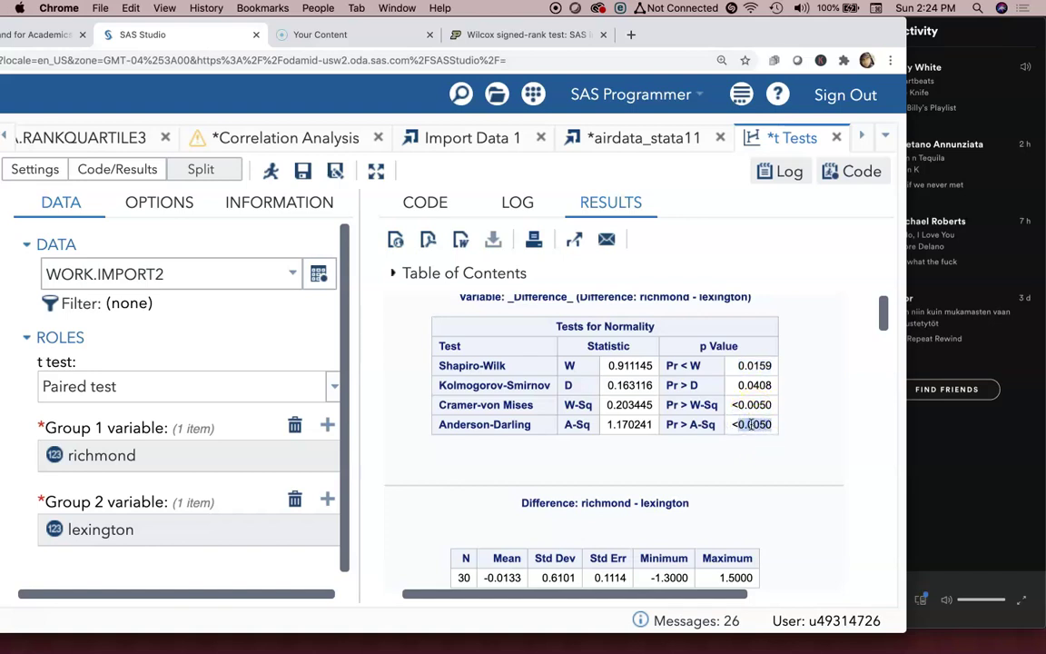
scroll(750, 424, "up", 1)
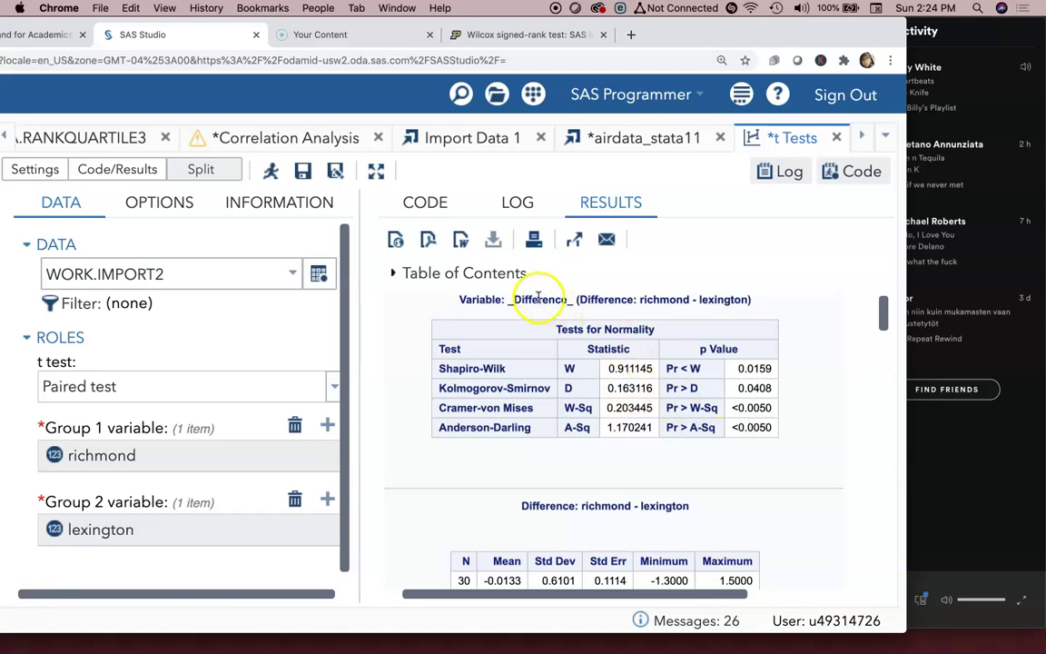
scroll(544, 300, "up", 1)
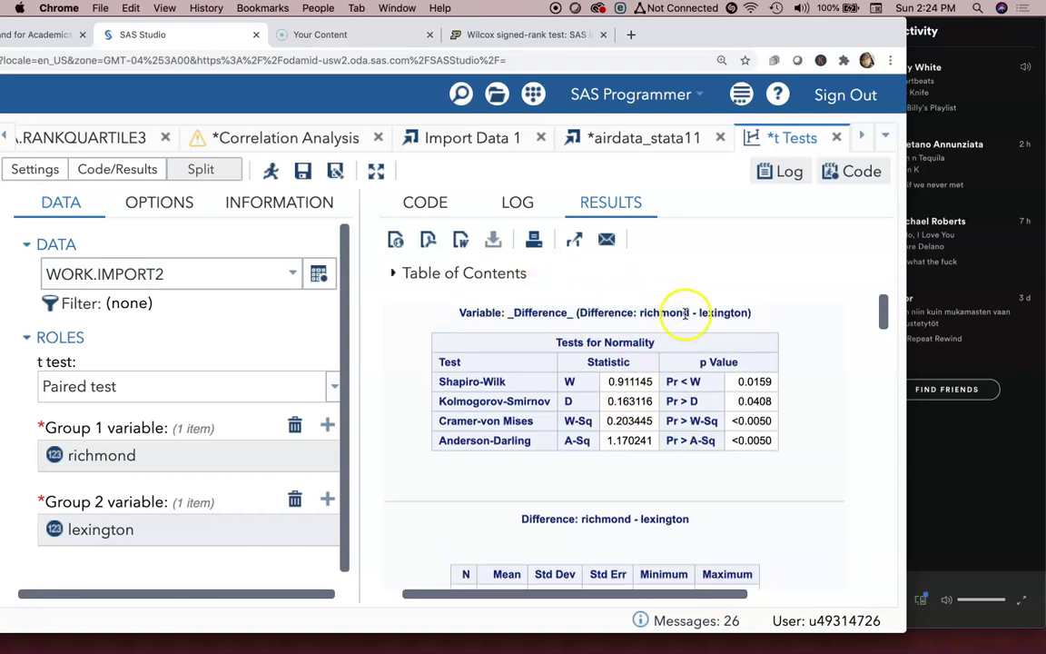
scroll(704, 451, "down", 3)
scroll(705, 451, "down", 1)
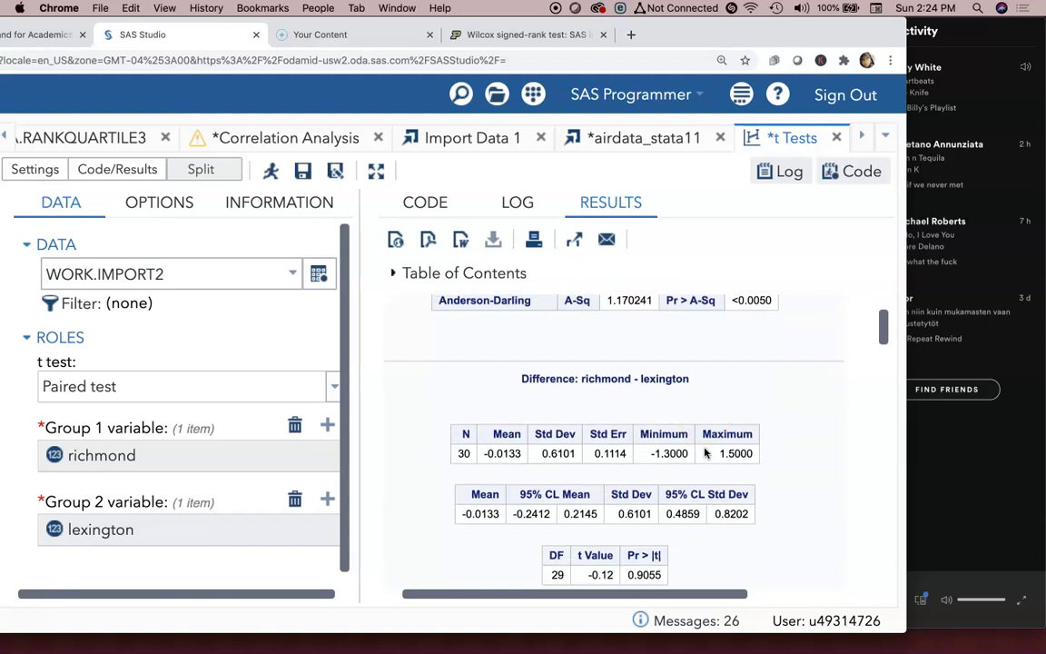
scroll(704, 451, "down", 1)
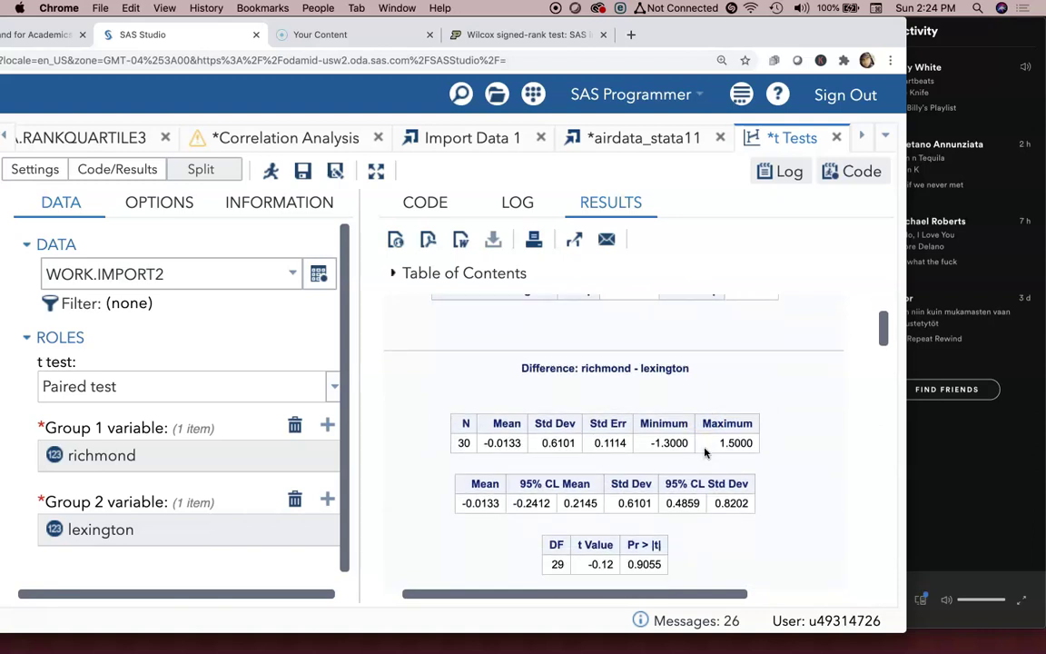
scroll(705, 451, "down", 1)
left_click(513, 434)
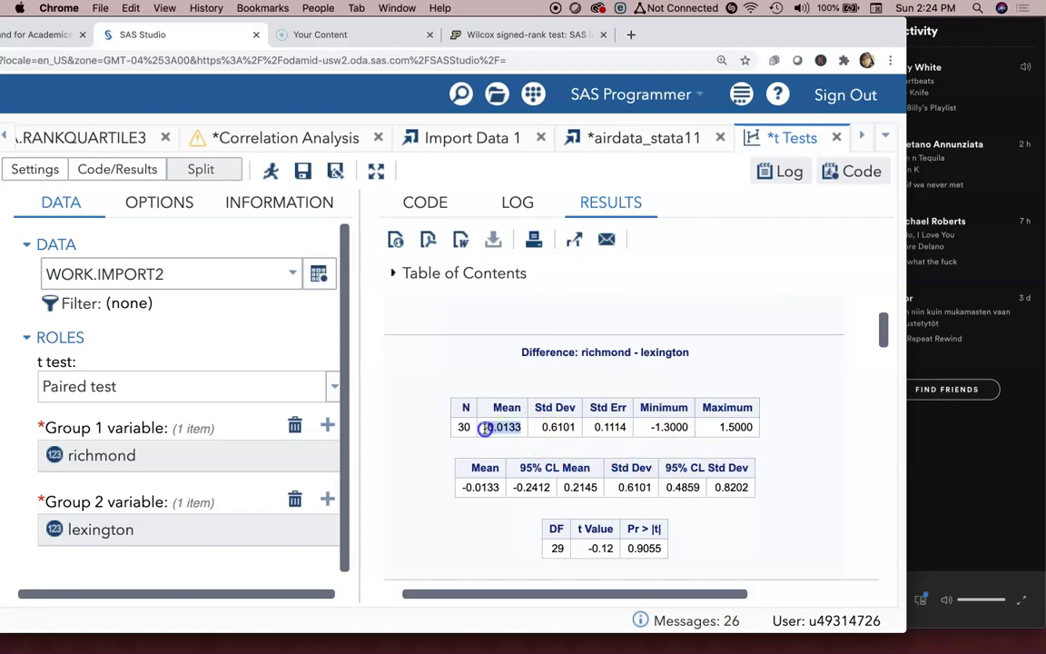
left_click_drag(485, 429, 485, 429)
scroll(703, 449, "down", 3)
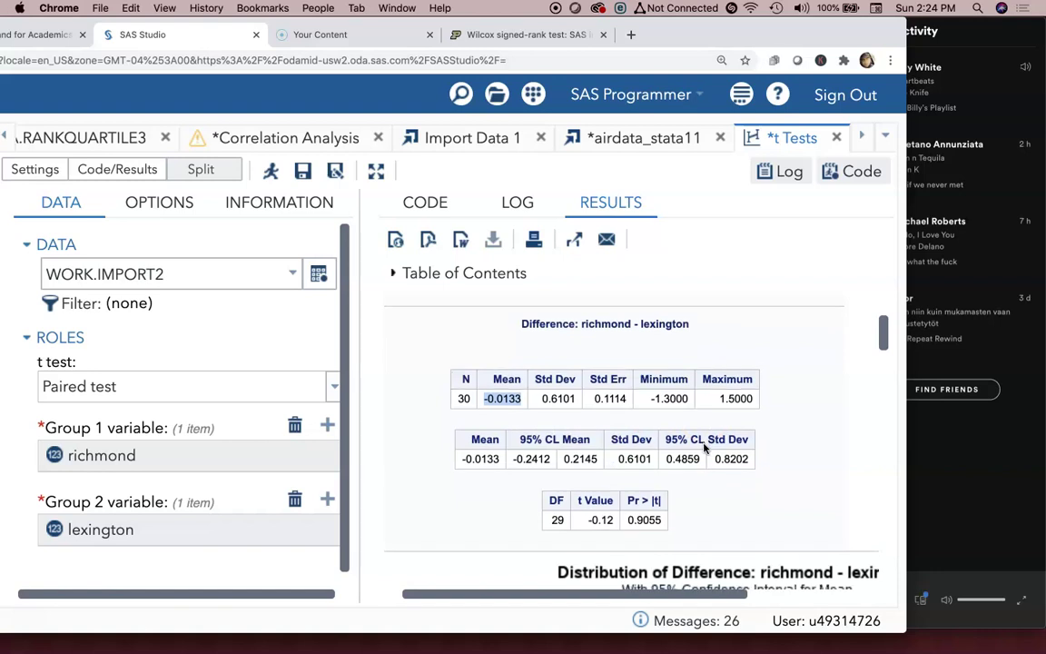
left_click(635, 513)
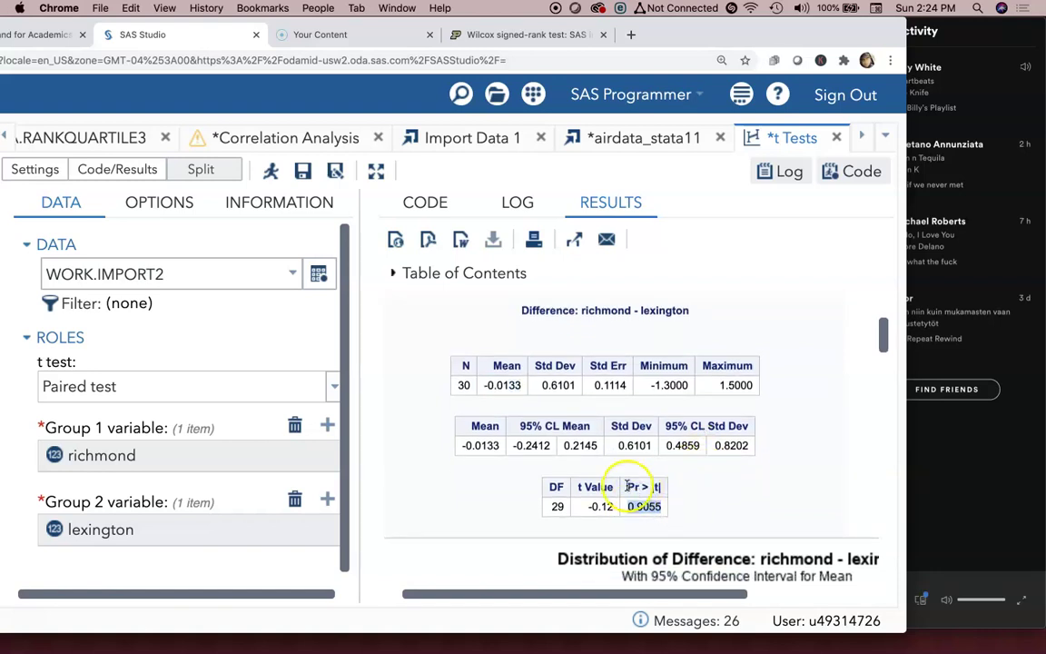
left_click(663, 513)
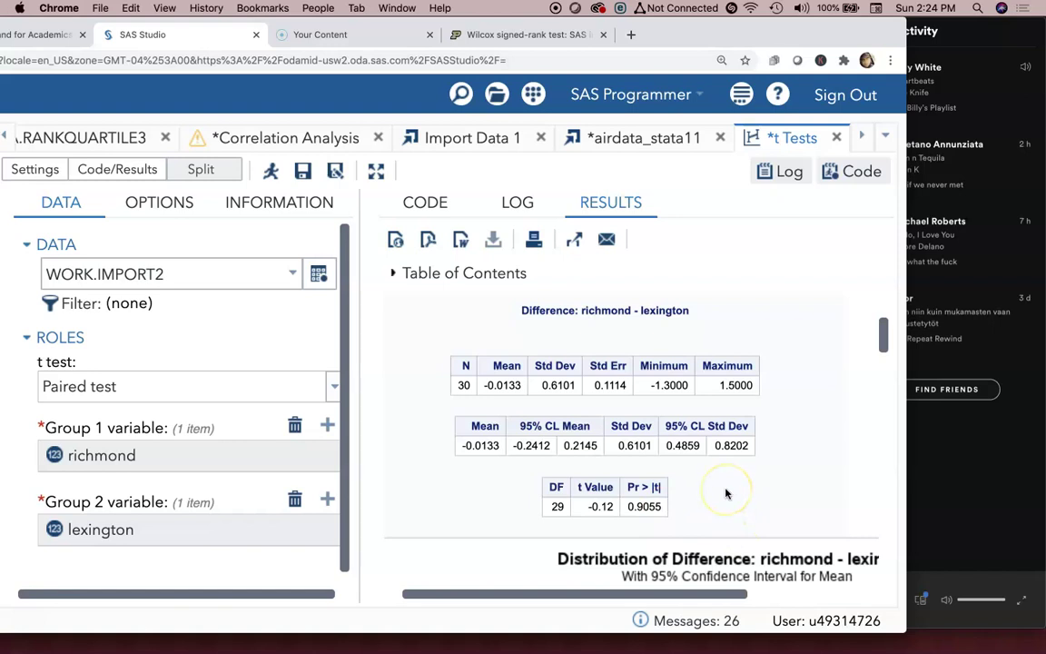
scroll(725, 493, "down", 3)
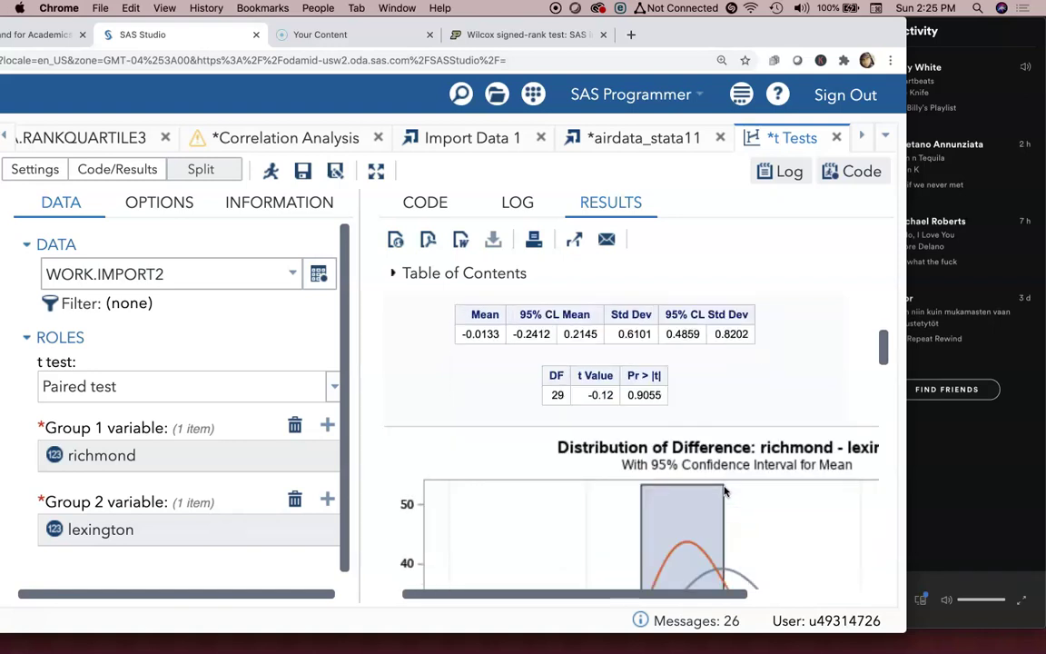
scroll(725, 492, "up", 2)
scroll(726, 491, "up", 3)
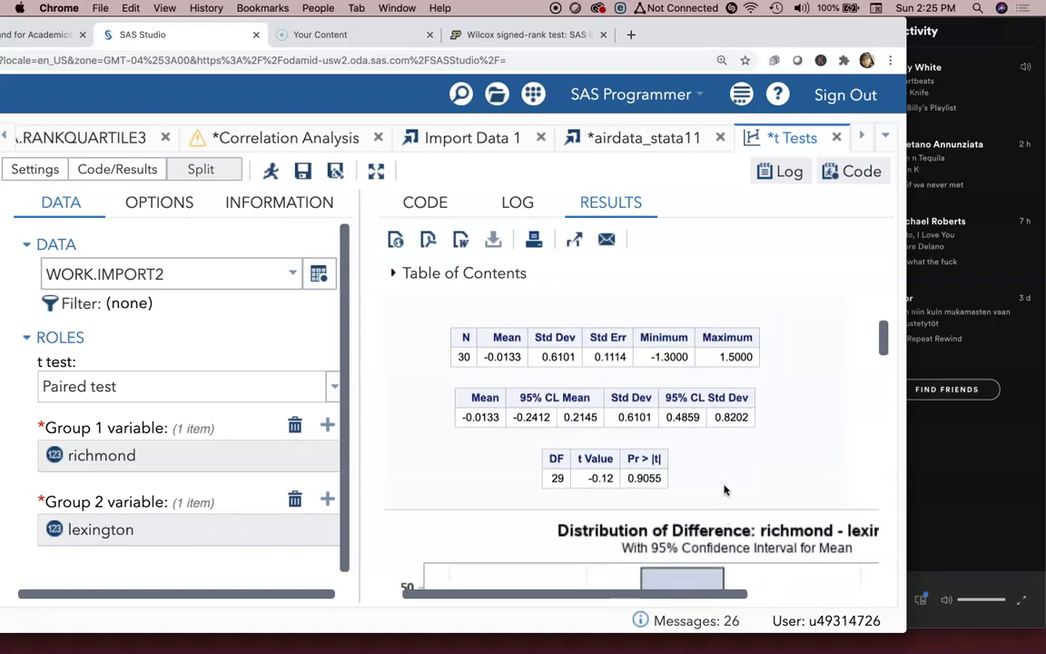
scroll(725, 490, "up", 3)
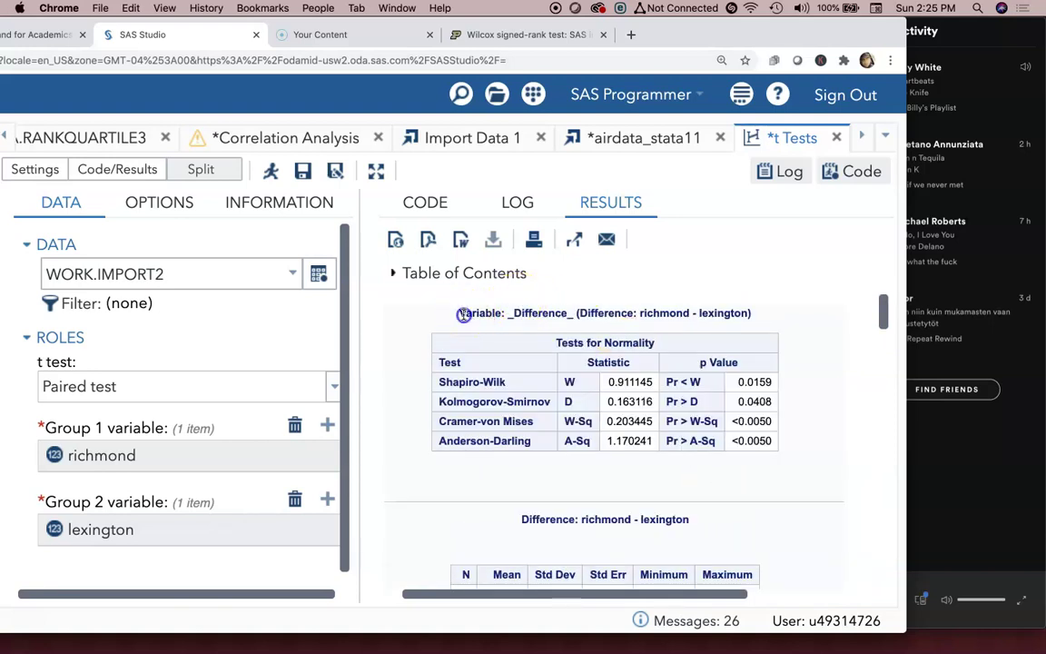
left_click_drag(463, 313, 750, 313)
scroll(749, 354, "down", 7)
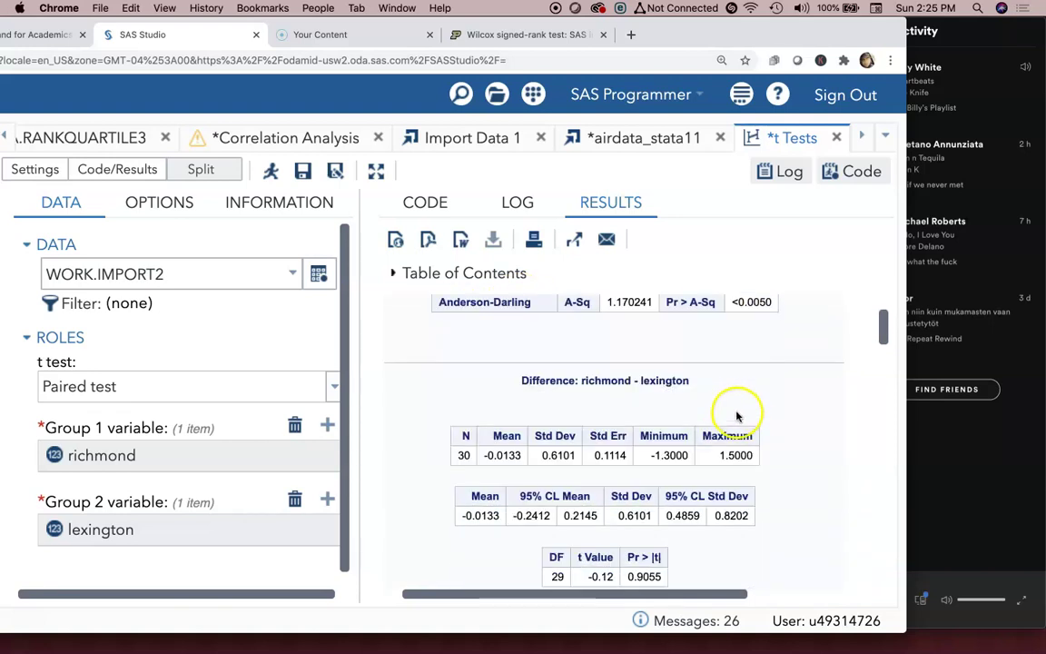
scroll(747, 423, "down", 1)
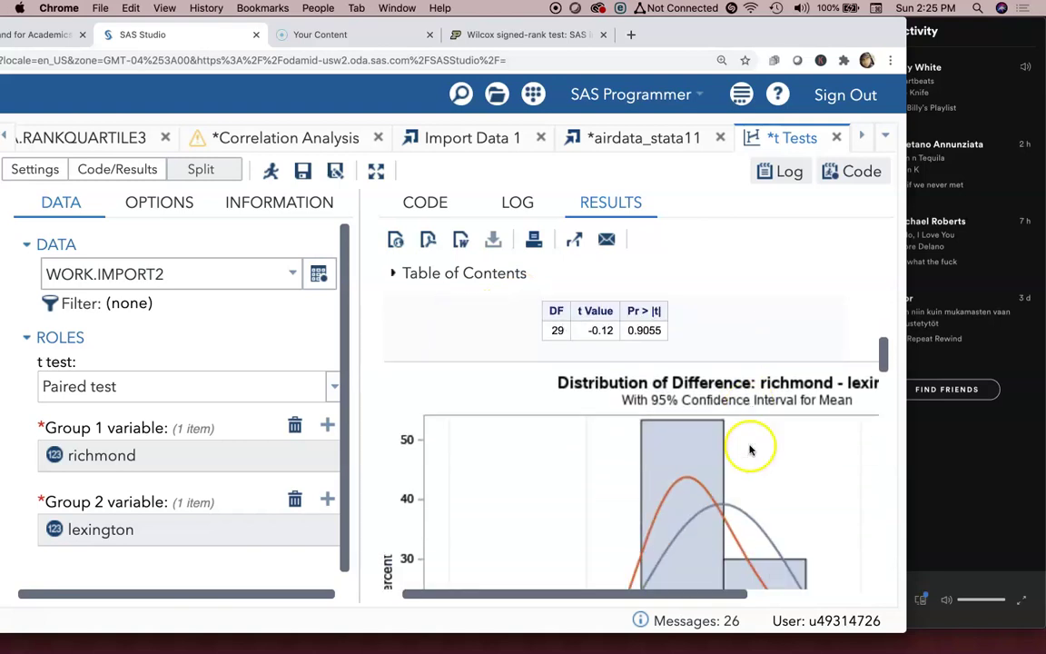
Zoom out and scroll the results from the difference Q-Q plot up to Tests for Normality
key("super+minus")
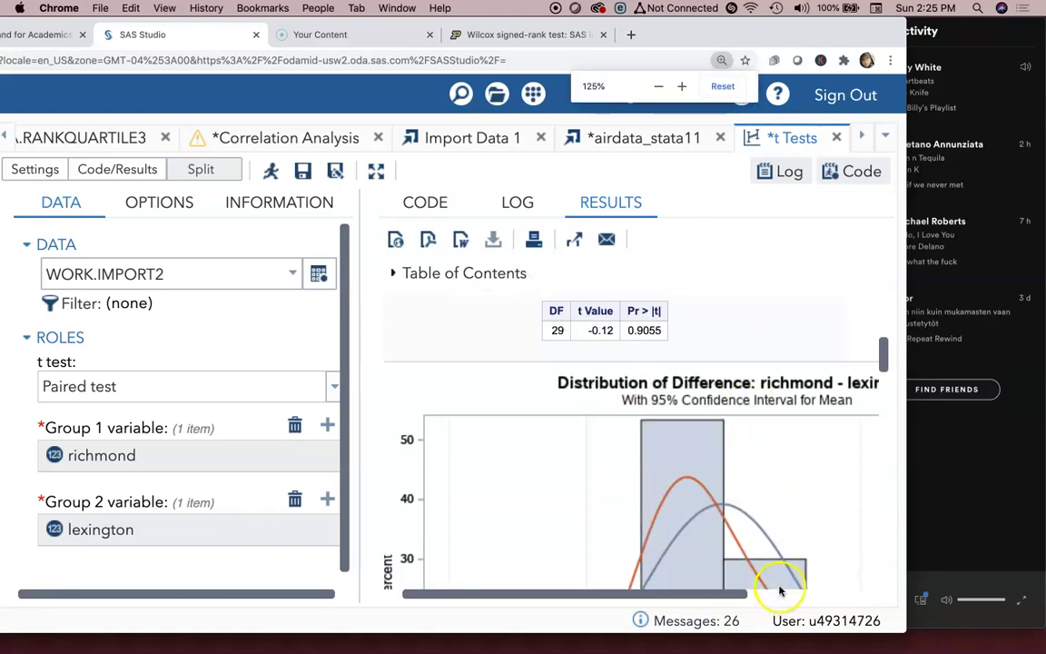
scroll(770, 543, "down", 2)
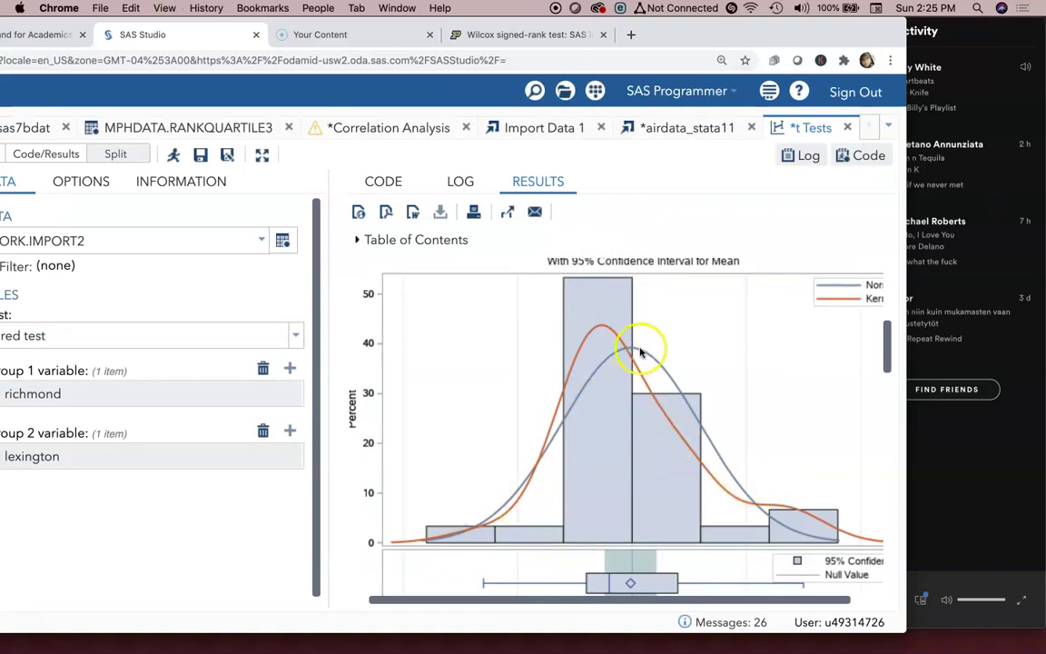
scroll(736, 520, "down", 1)
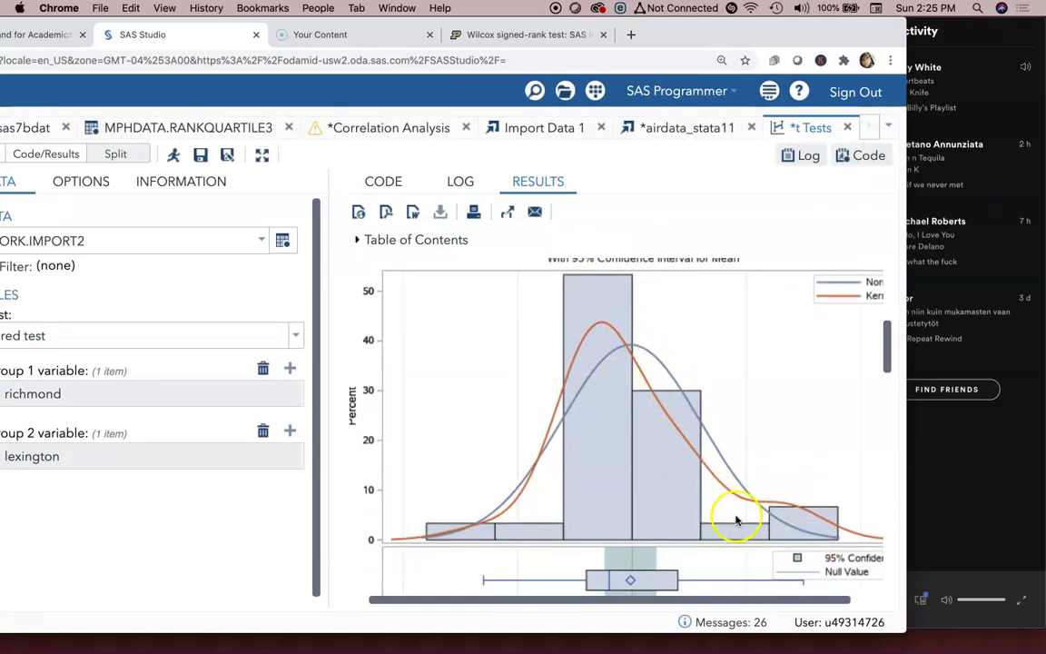
scroll(740, 512, "down", 3)
scroll(715, 354, "up", 5)
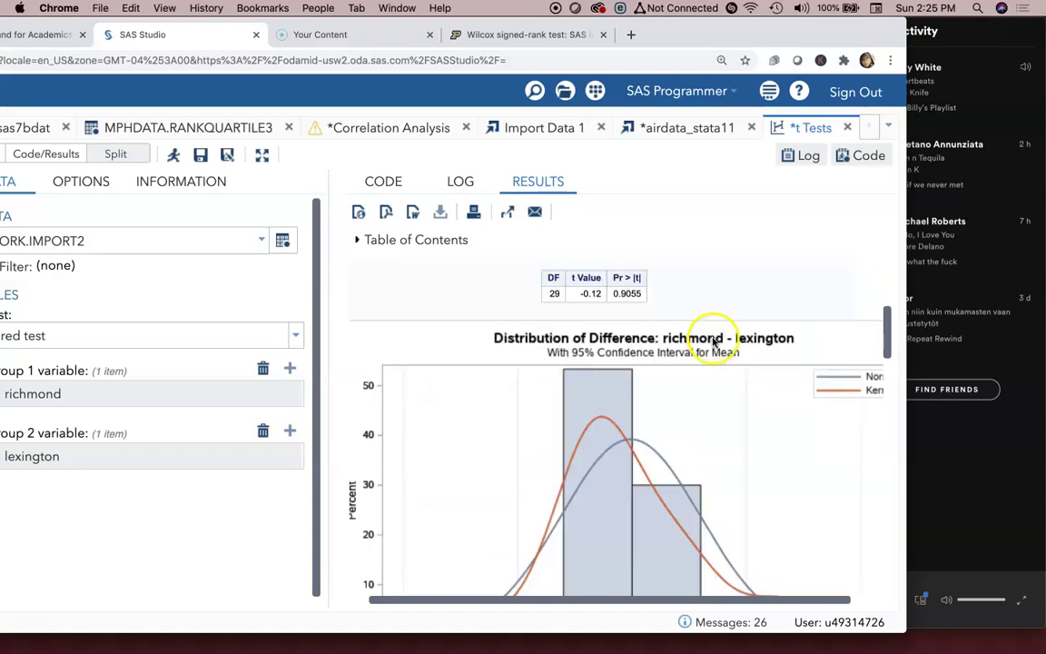
scroll(726, 500, "down", 2)
left_click_drag(792, 600, 735, 590)
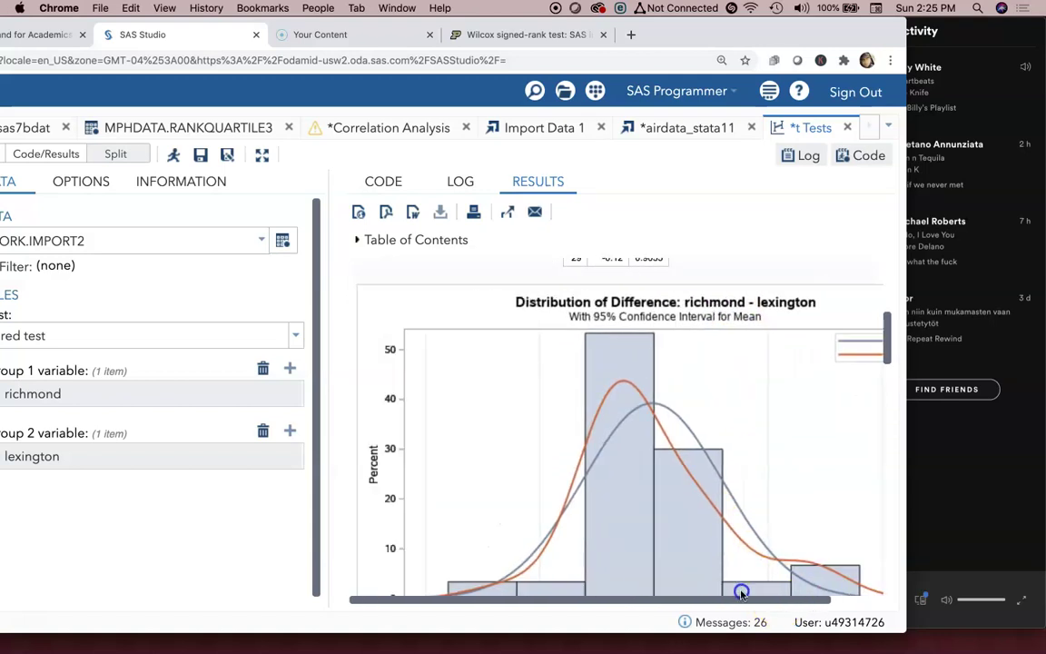
scroll(731, 519, "down", 4)
scroll(735, 515, "down", 10)
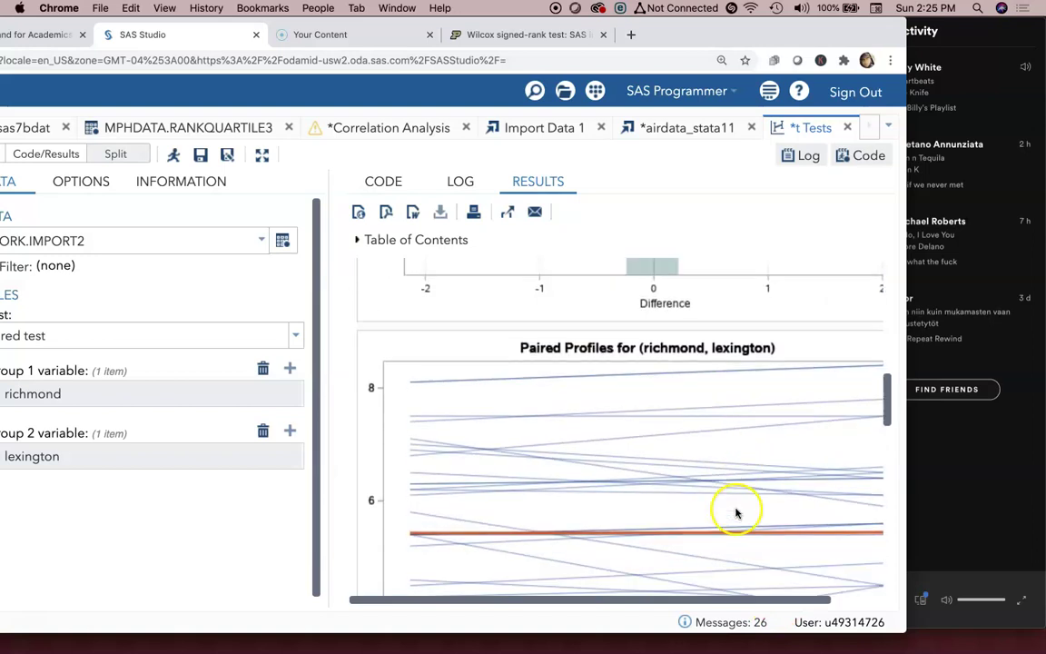
scroll(736, 513, "down", 6)
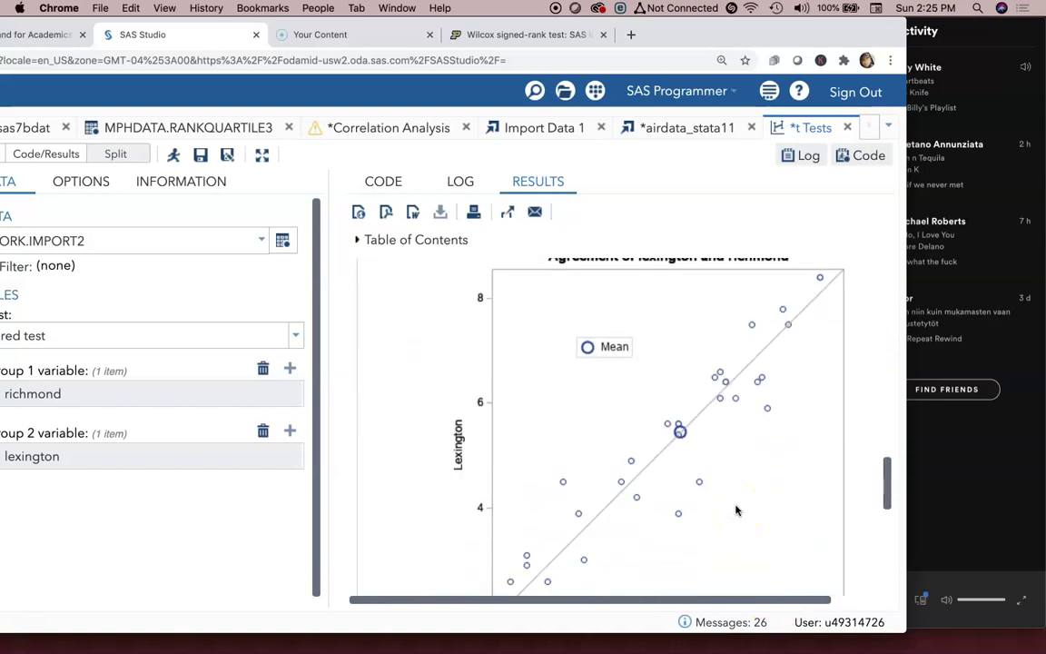
scroll(672, 372, "up", 8)
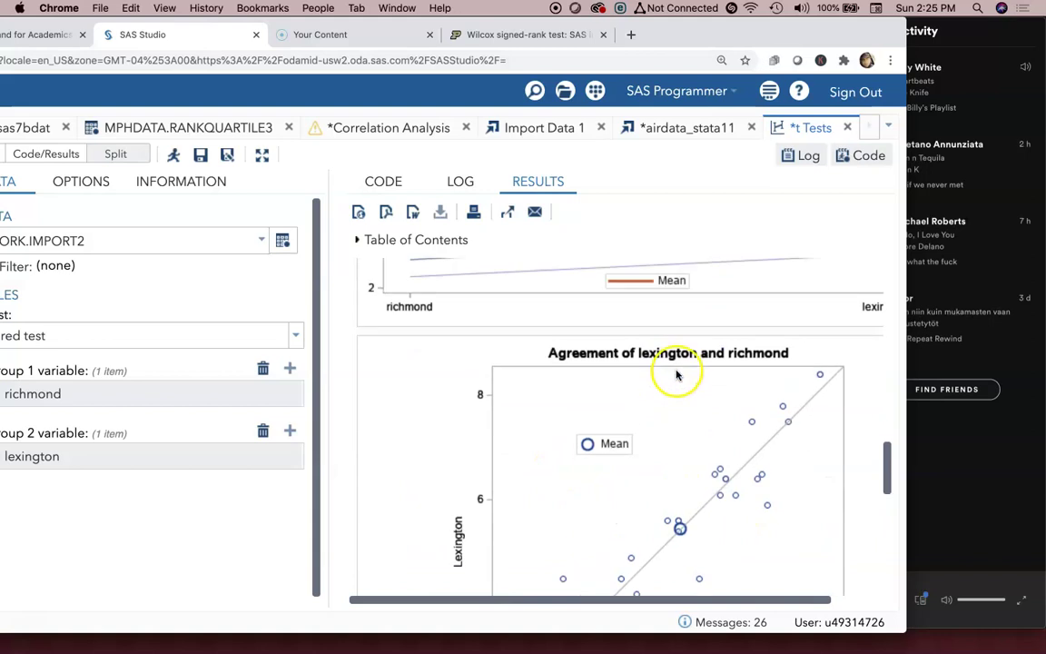
scroll(677, 373, "down", 14)
scroll(736, 486, "down", 4)
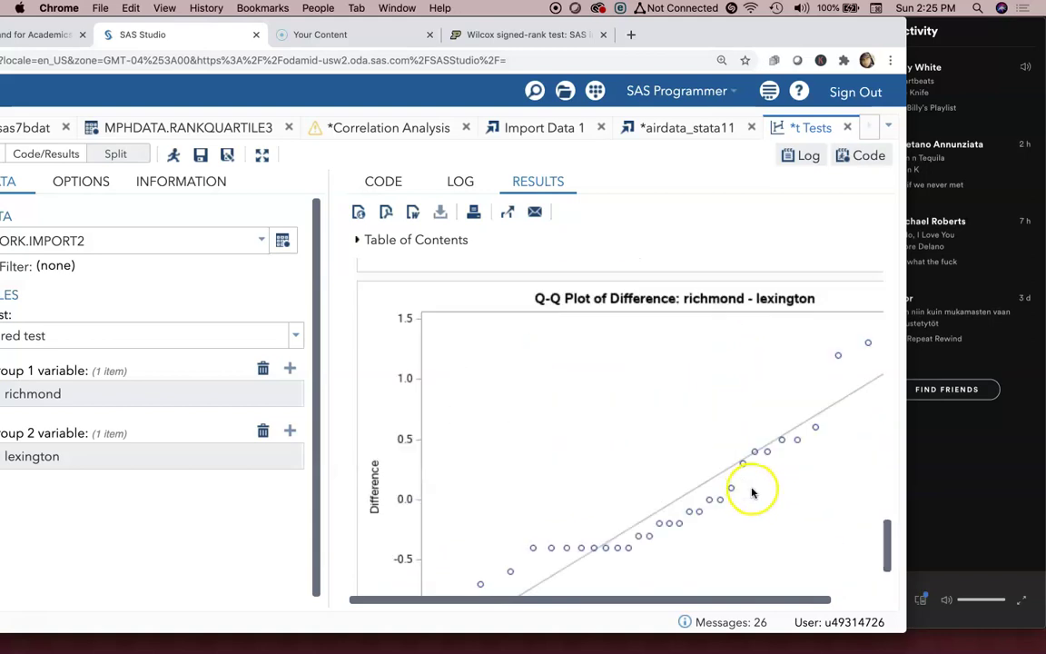
scroll(750, 488, "down", 2)
scroll(617, 531, "down", 1)
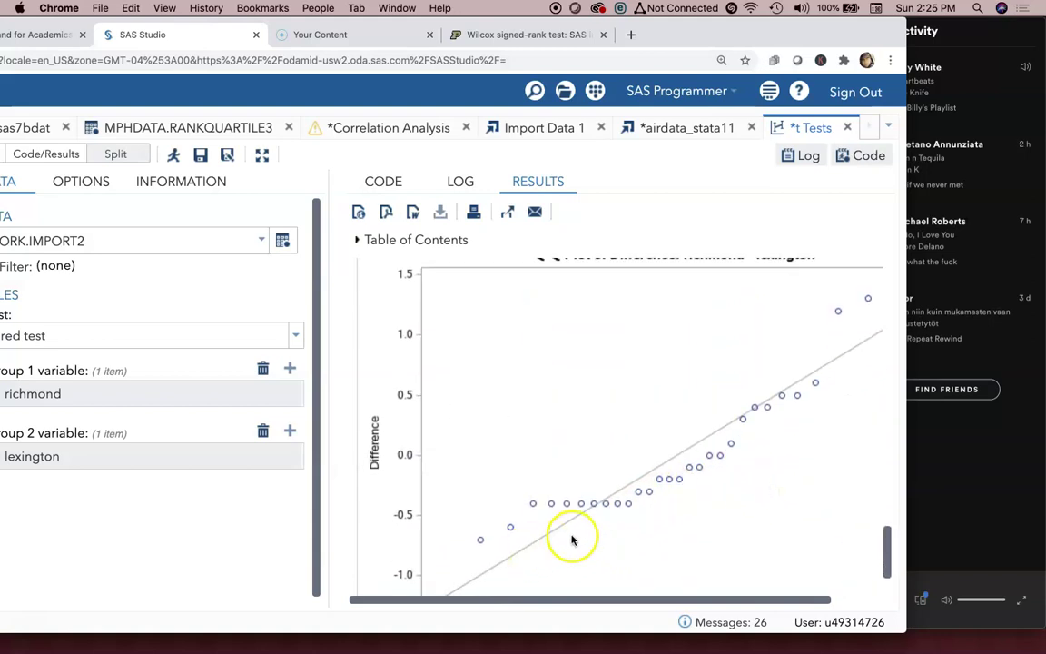
scroll(840, 368, "up", 1)
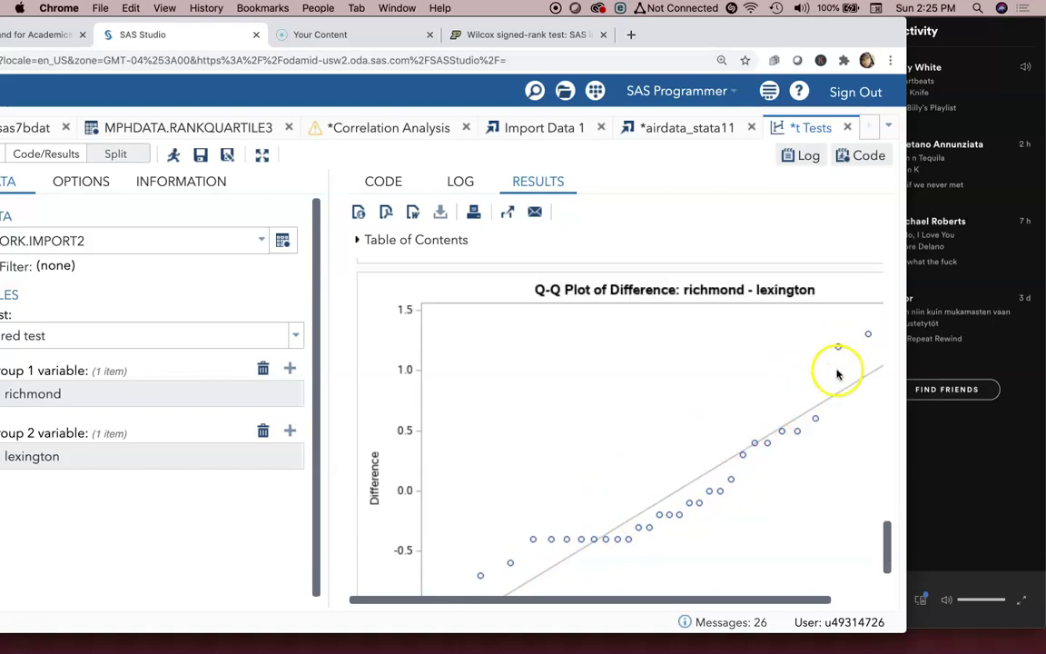
scroll(581, 553, "down", 1)
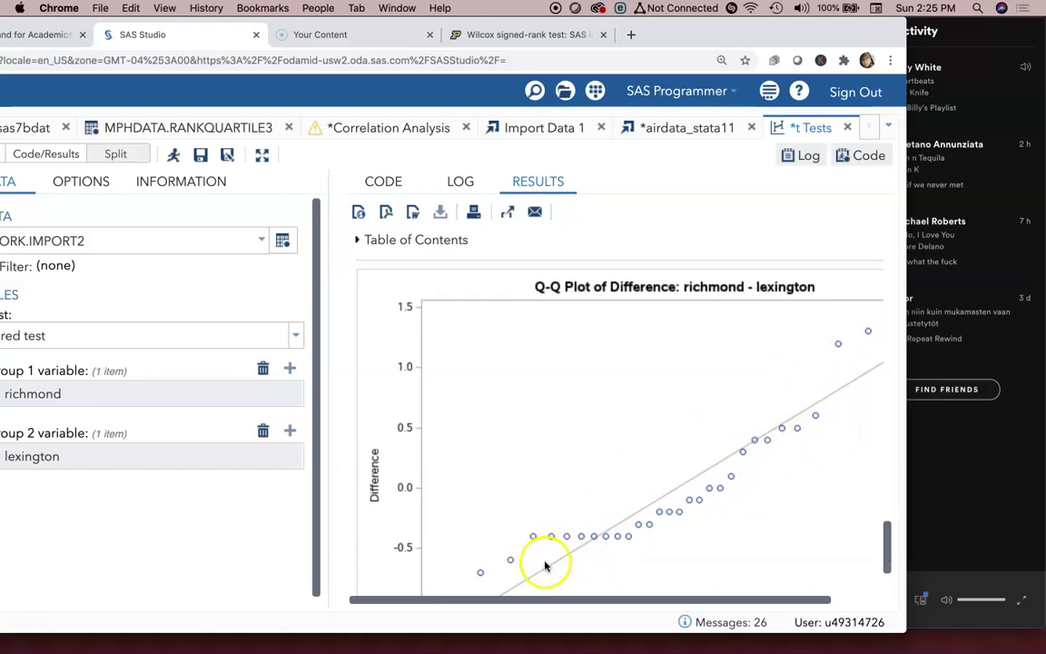
scroll(544, 565, "down", 3)
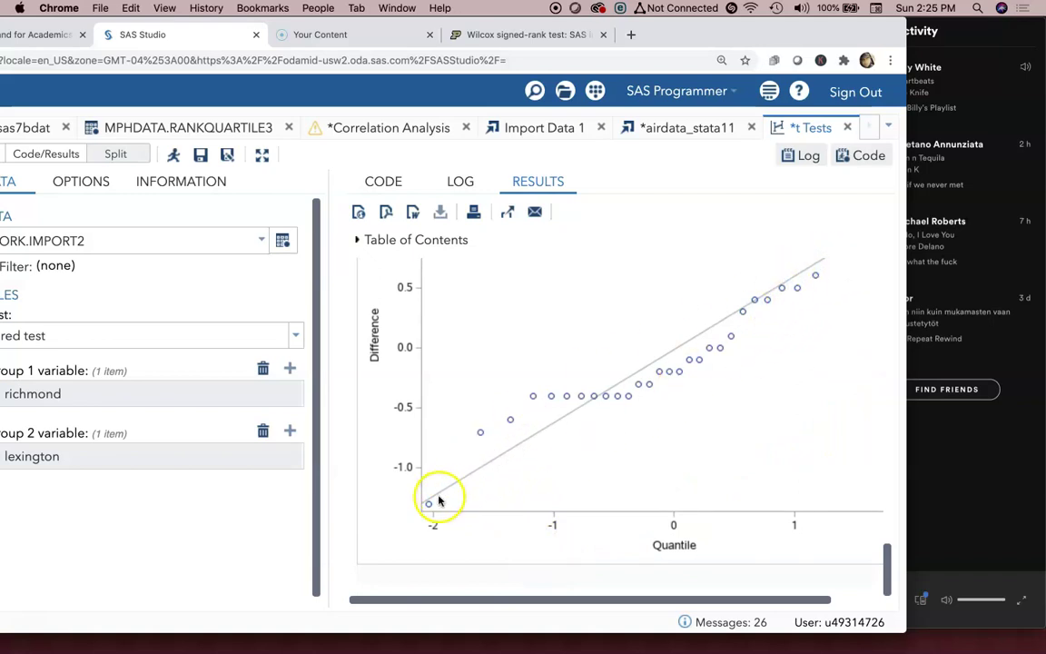
scroll(699, 422, "up", 2)
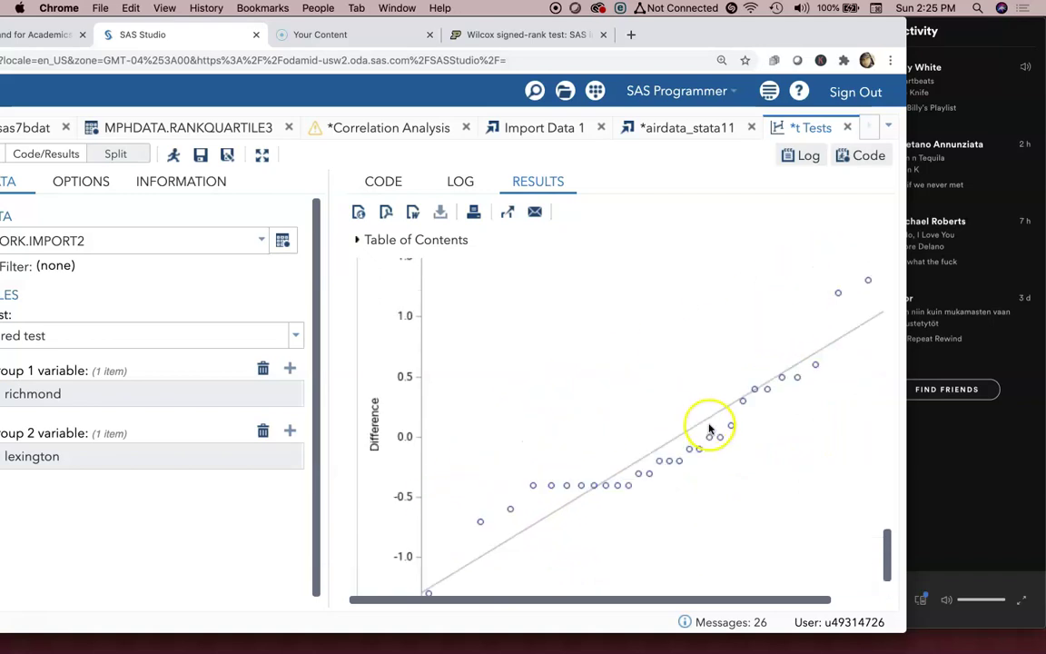
scroll(763, 453, "up", 5)
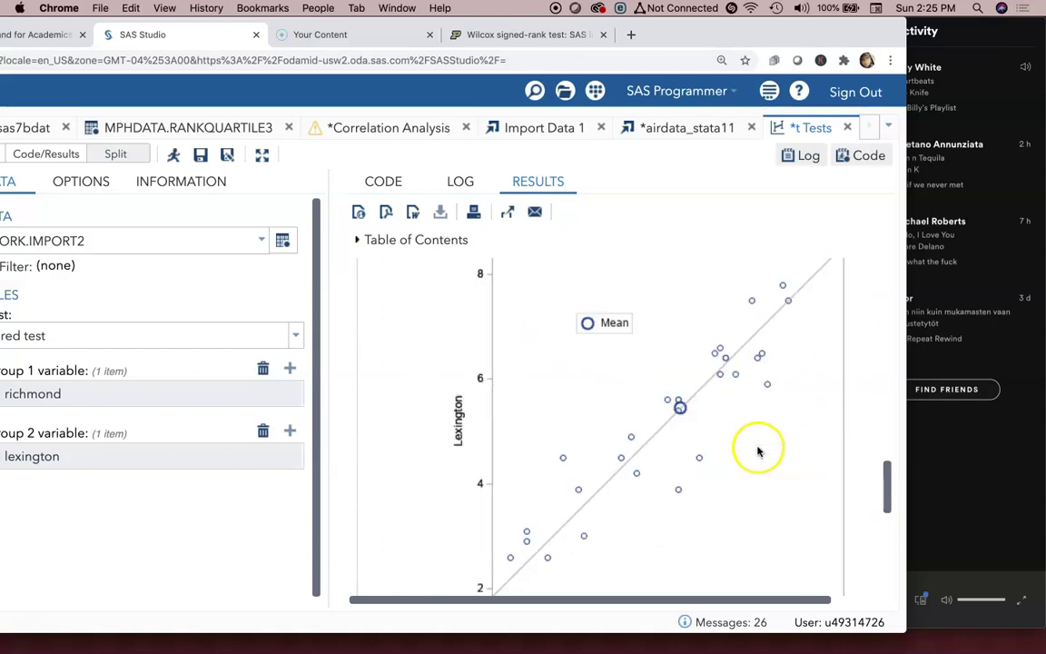
scroll(759, 451, "up", 15)
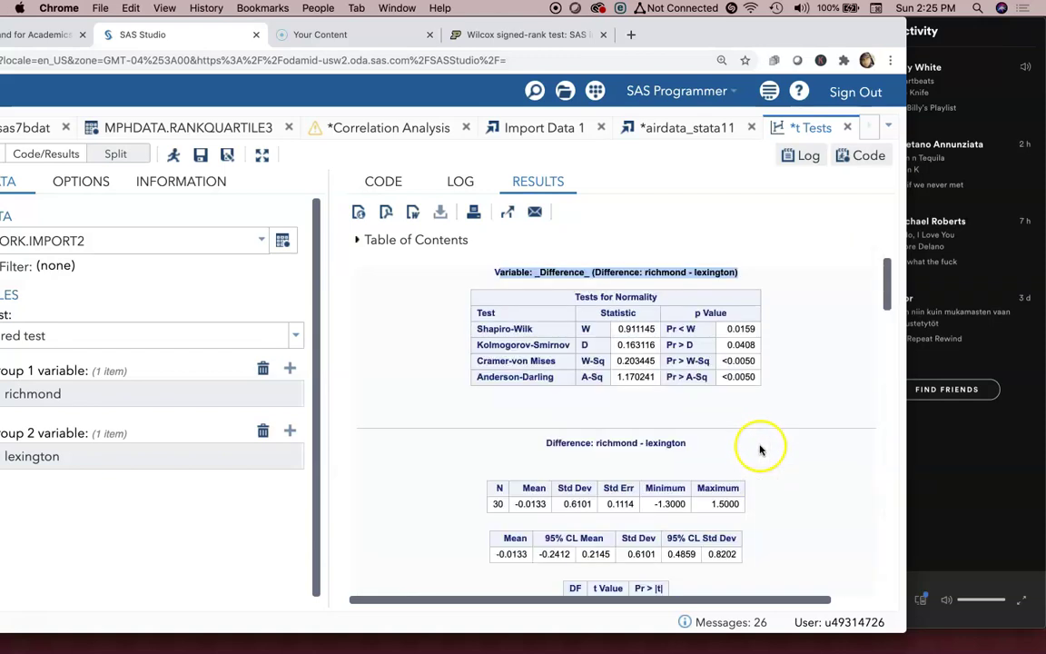
Move the browser window and switch to the Wilcoxon signed-rank tutorial page
left_click_drag(755, 35, 879, 34)
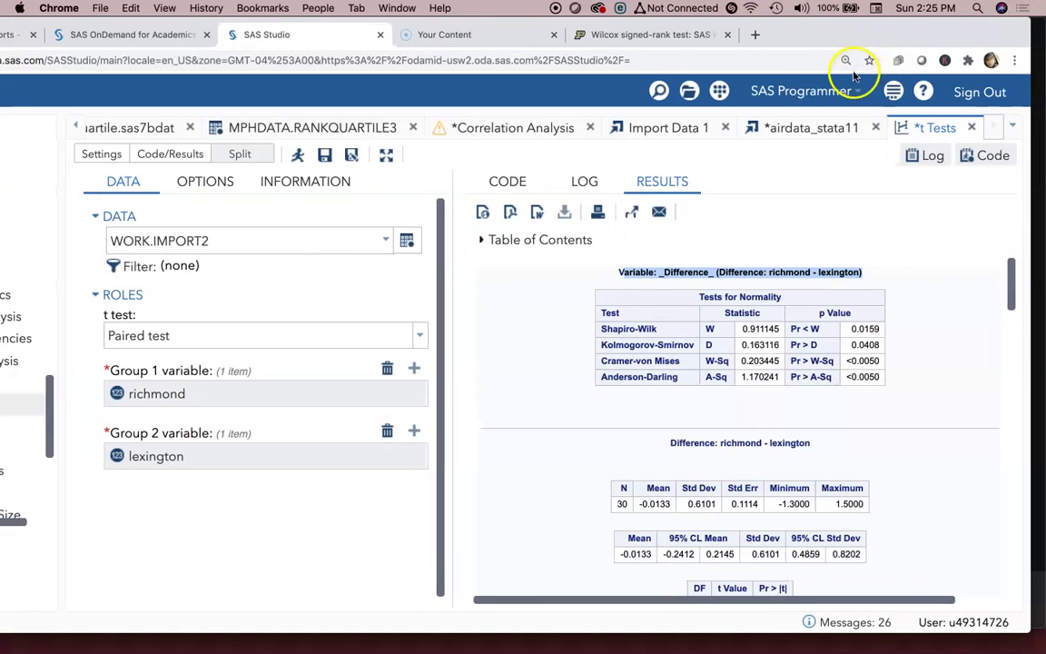
left_click_drag(837, 33, 917, 32)
left_click(685, 36)
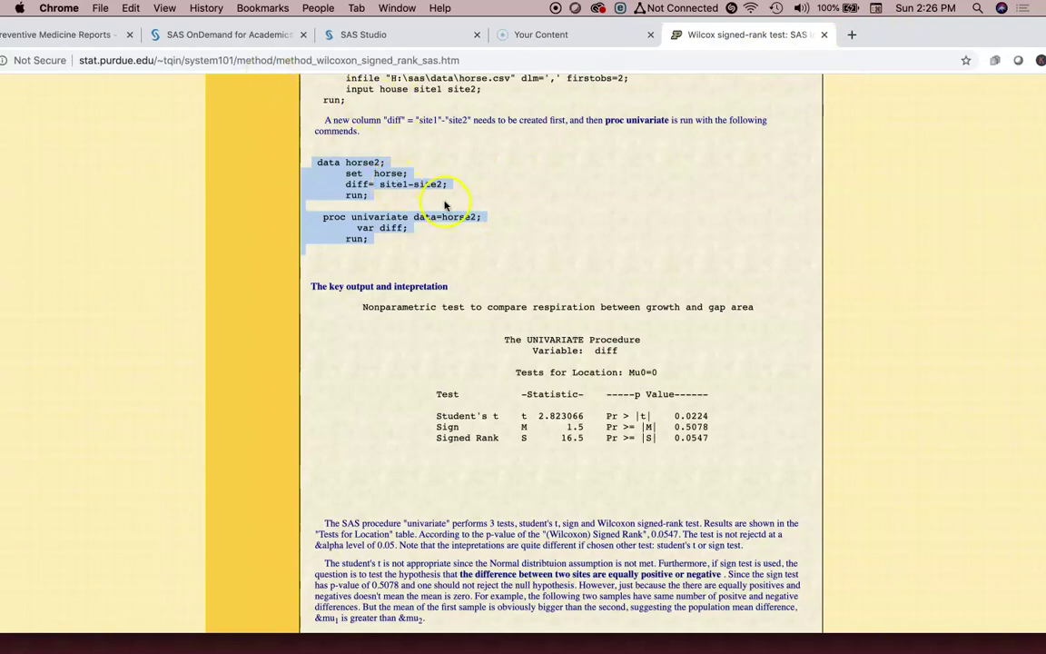
Scroll the Purdue page to the horse.csv example, diff DATA step and PROC UNIVARIATE code
scroll(444, 205, "up", 5)
scroll(478, 233, "down", 1)
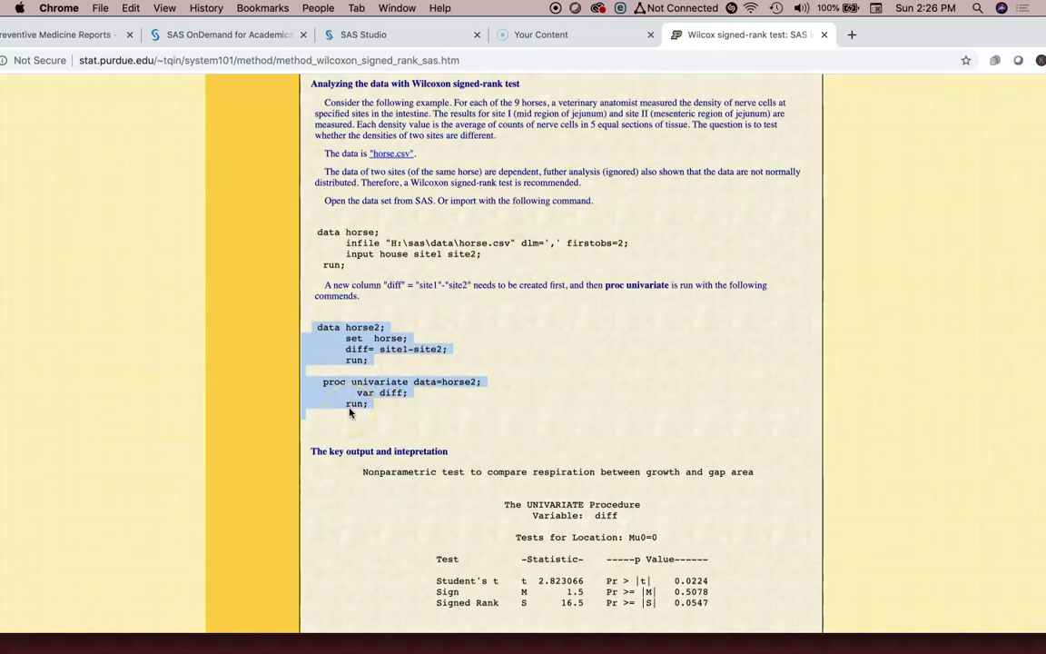
Return to SAS Studio, enlarge the window and show the t Tests task's generated code
left_click(372, 35)
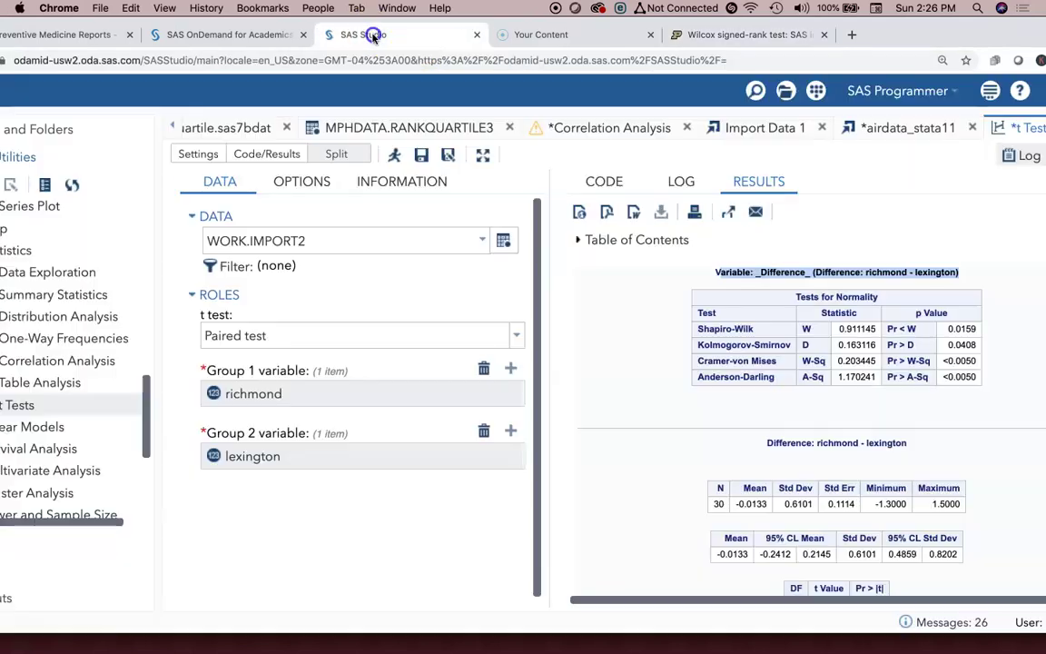
left_click_drag(887, 28, 621, 39)
left_click(523, 182)
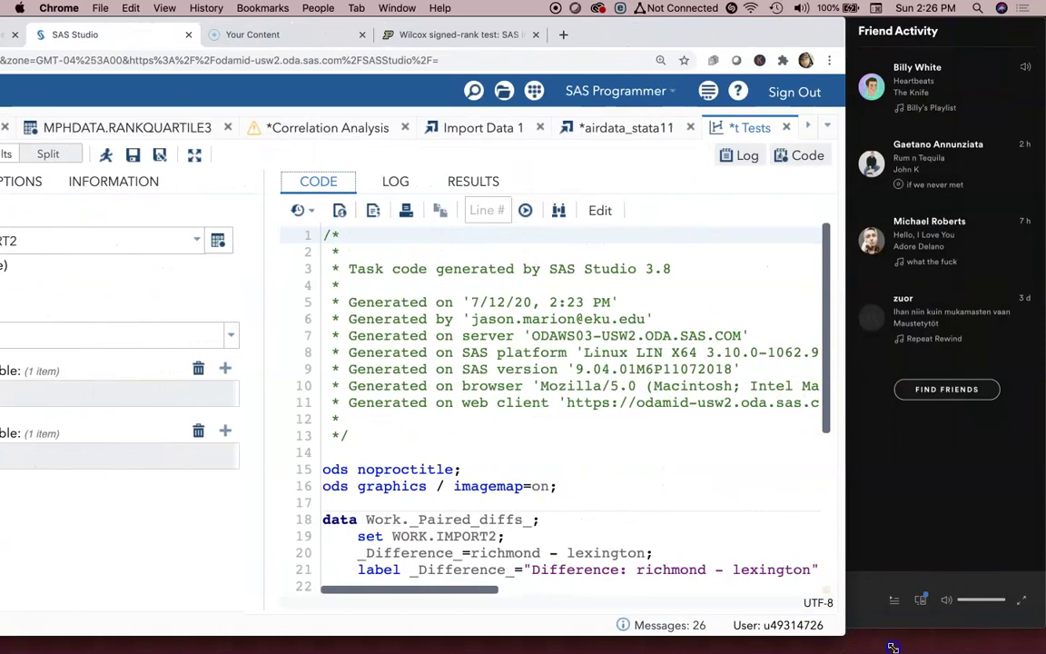
left_click_drag(892, 646, 989, 651)
scroll(915, 542, "down", 5)
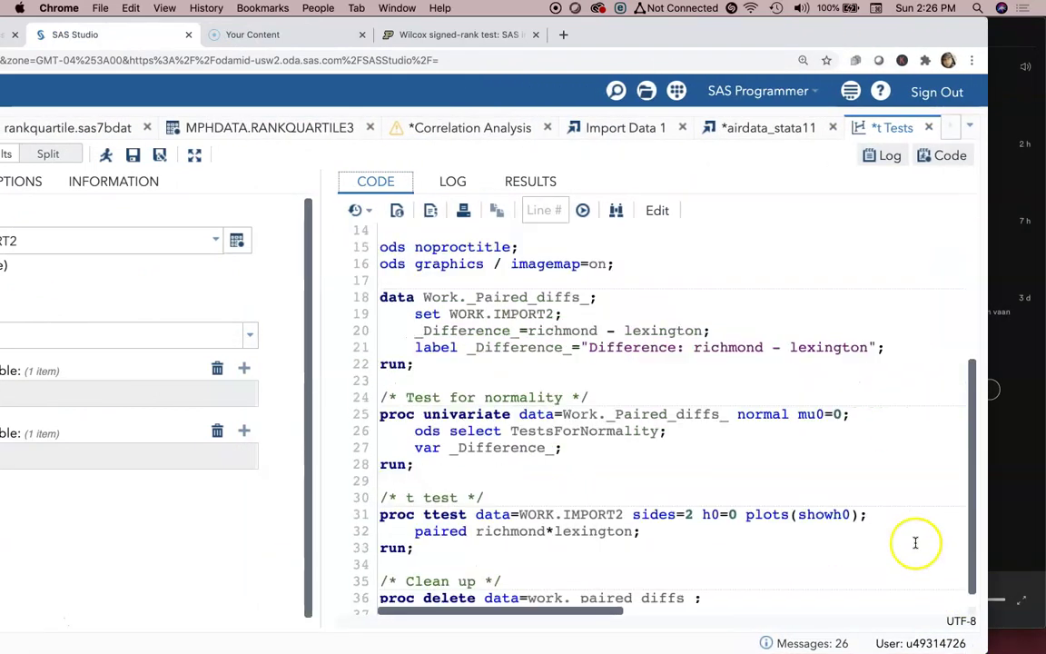
scroll(851, 532, "down", 1)
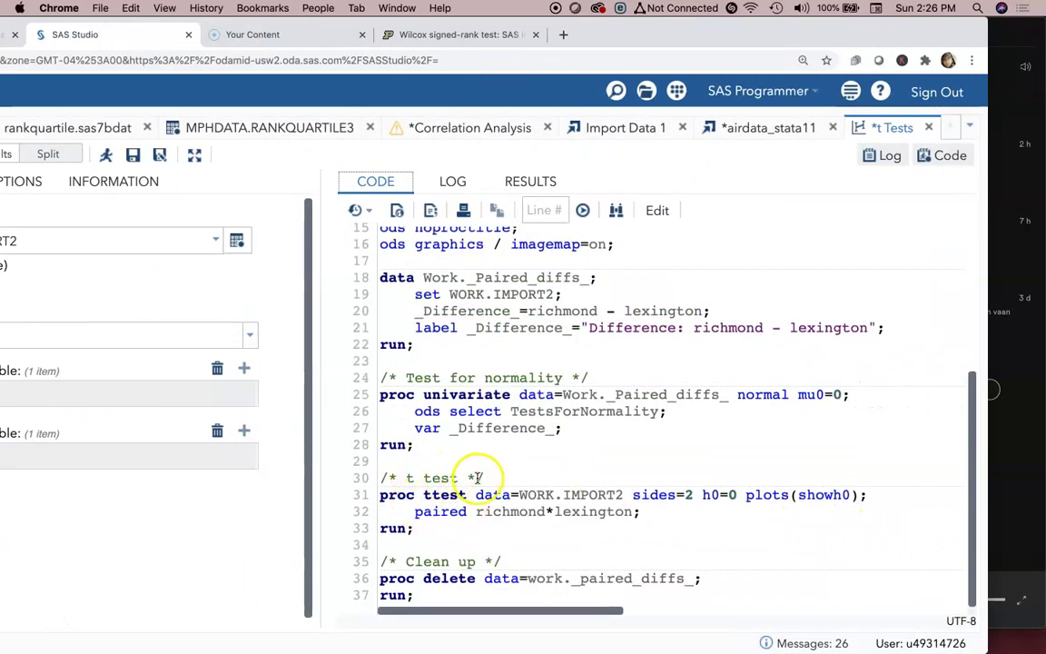
Select the _Paired_diffs_ data step through the PROC UNIVARIATE normal mu0=0 test block
left_click_drag(457, 443, 352, 283)
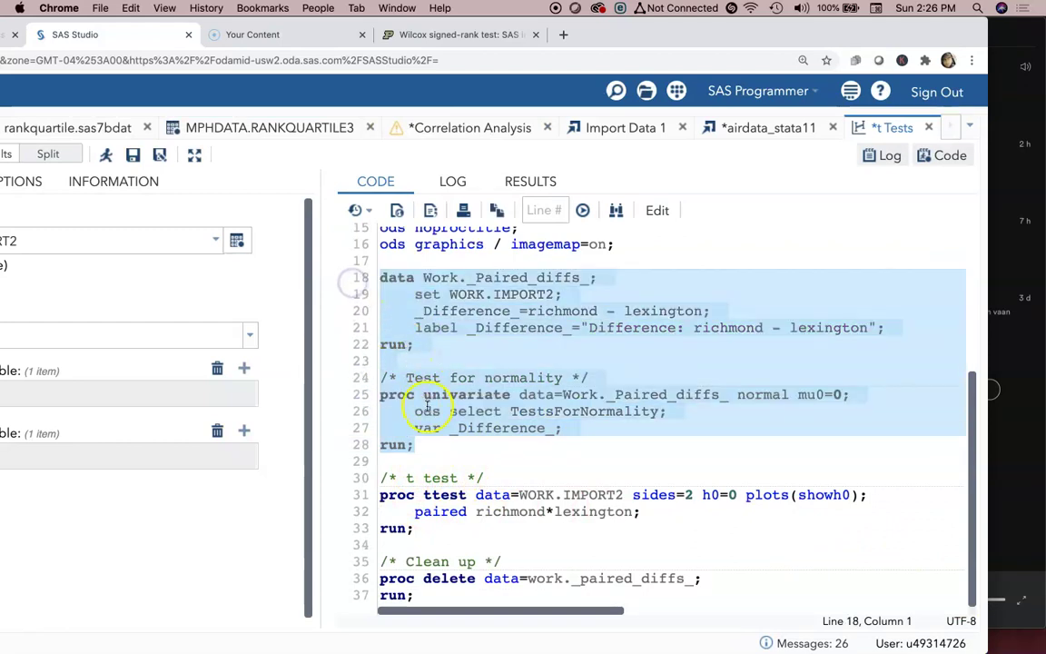
left_click(459, 414)
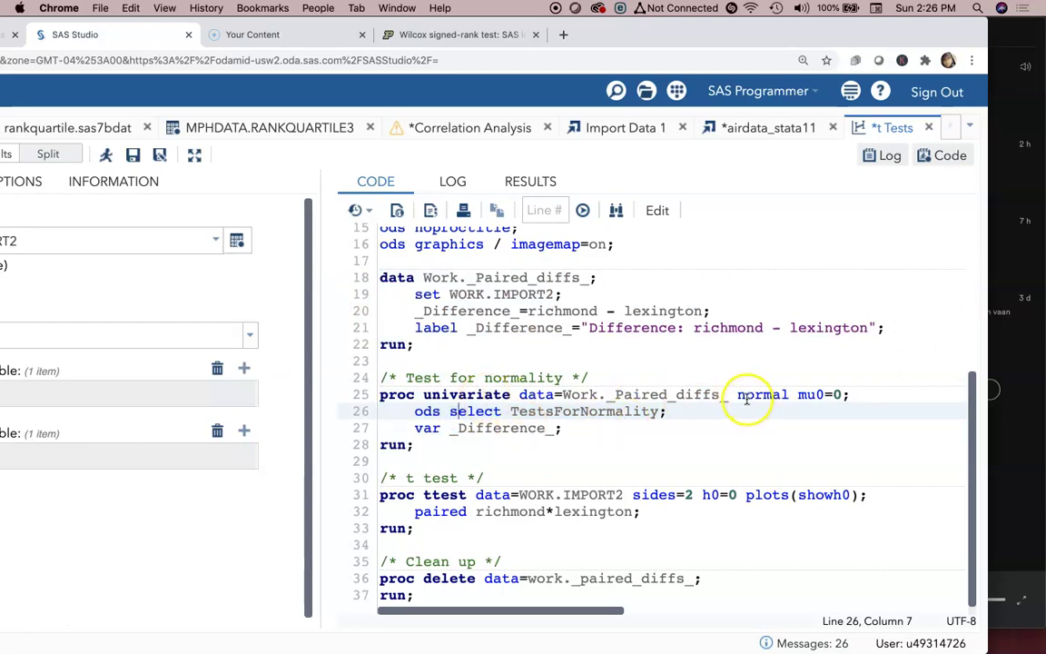
left_click_drag(737, 397, 842, 397)
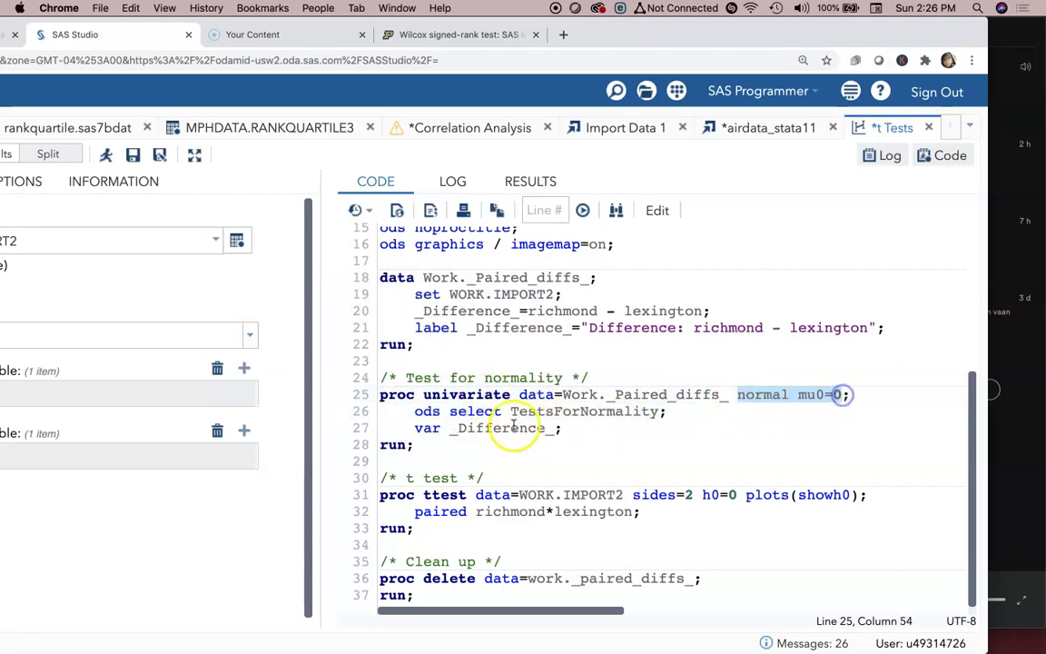
left_click_drag(423, 413, 563, 419)
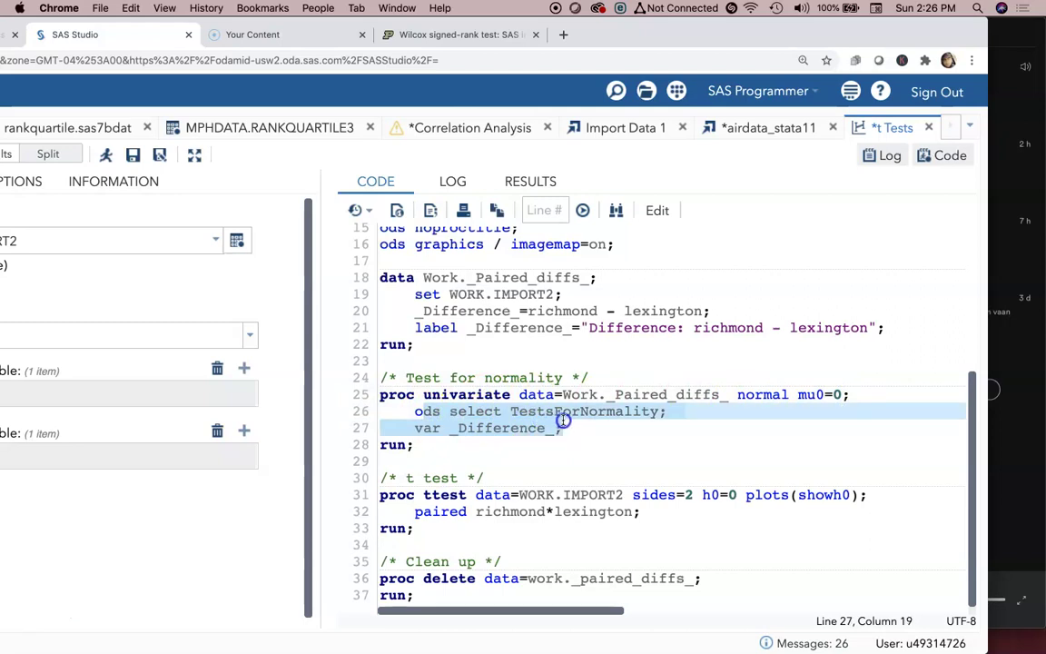
key("Tab")
key("shift+Tab")
left_click(413, 413)
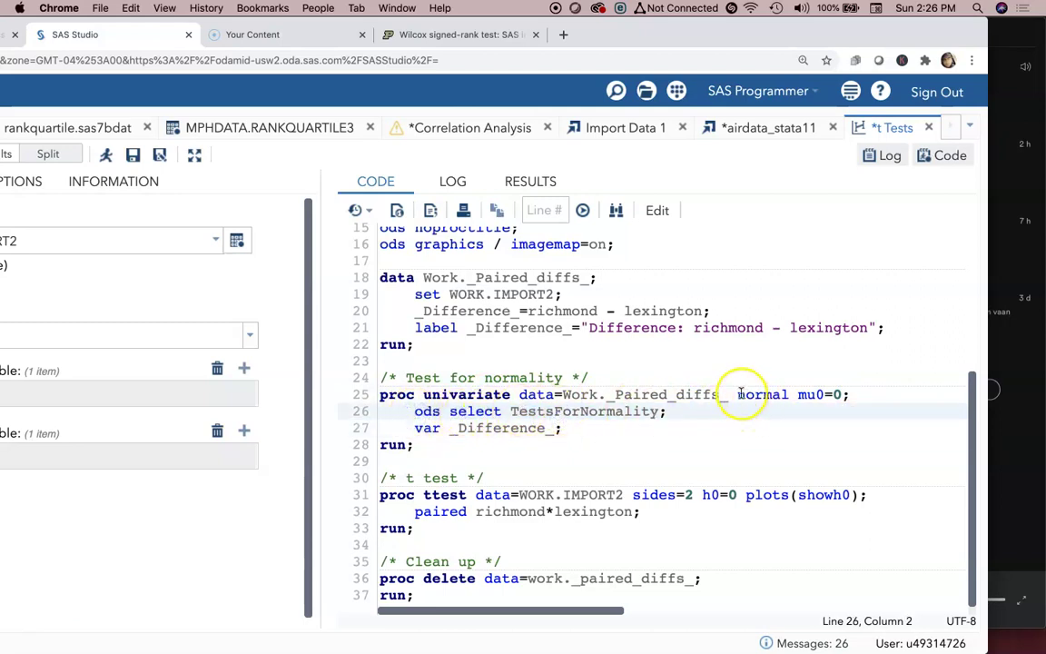
left_click_drag(737, 396, 842, 394)
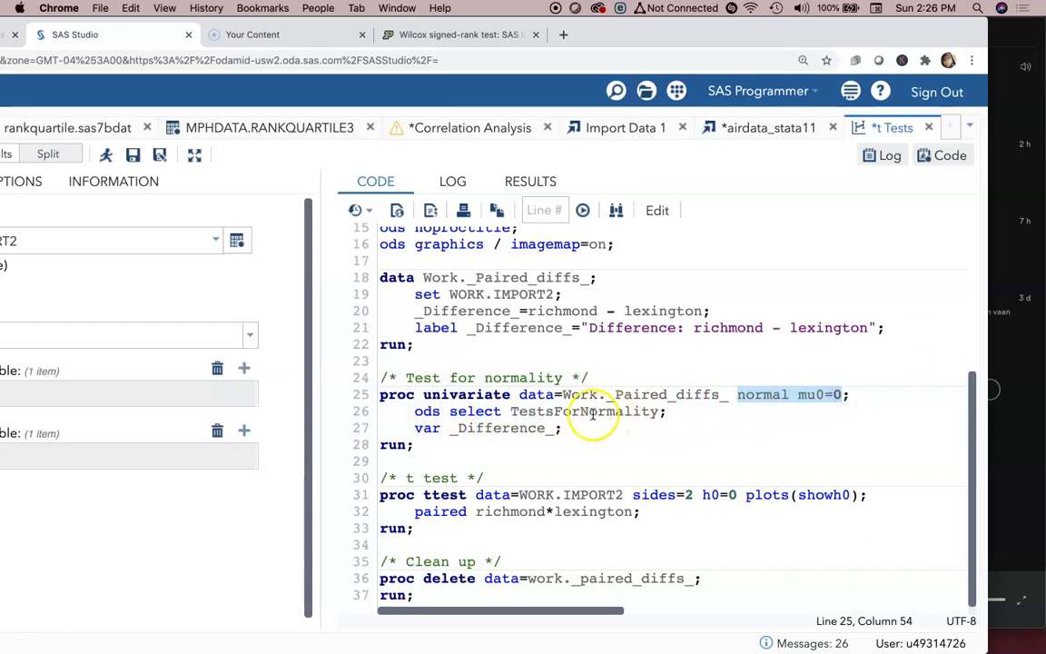
left_click_drag(666, 412, 418, 410)
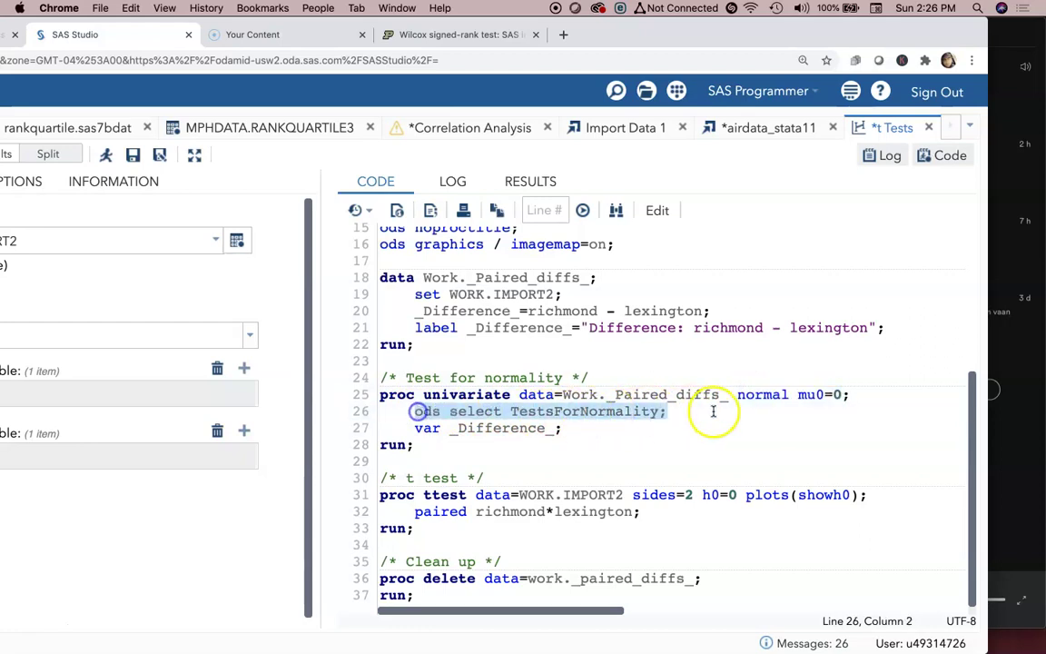
left_click_drag(848, 395, 741, 397)
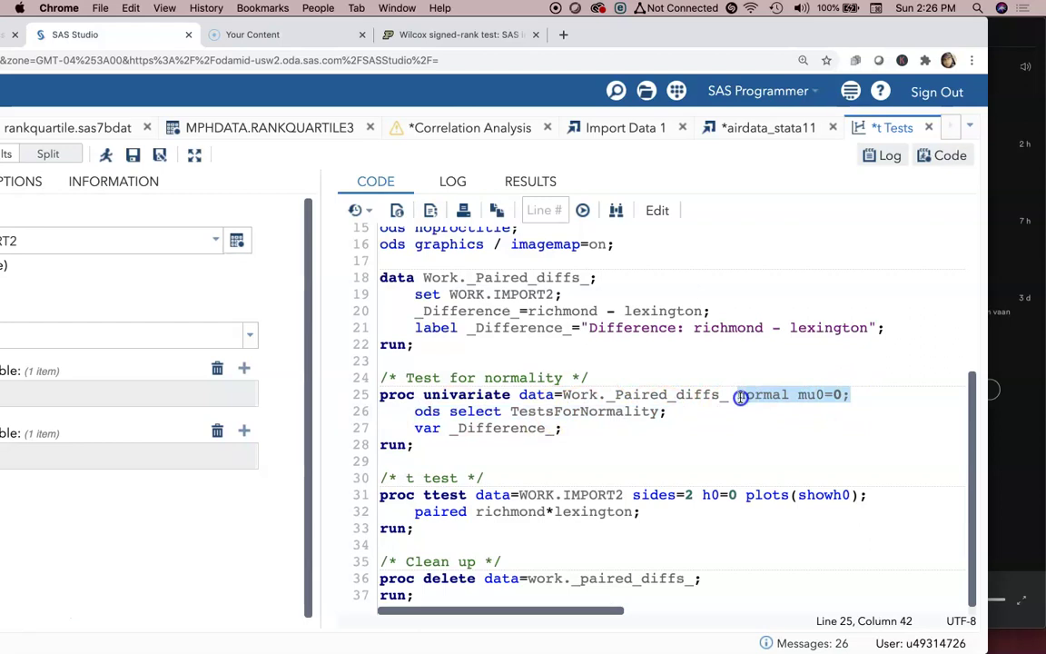
left_click(700, 409)
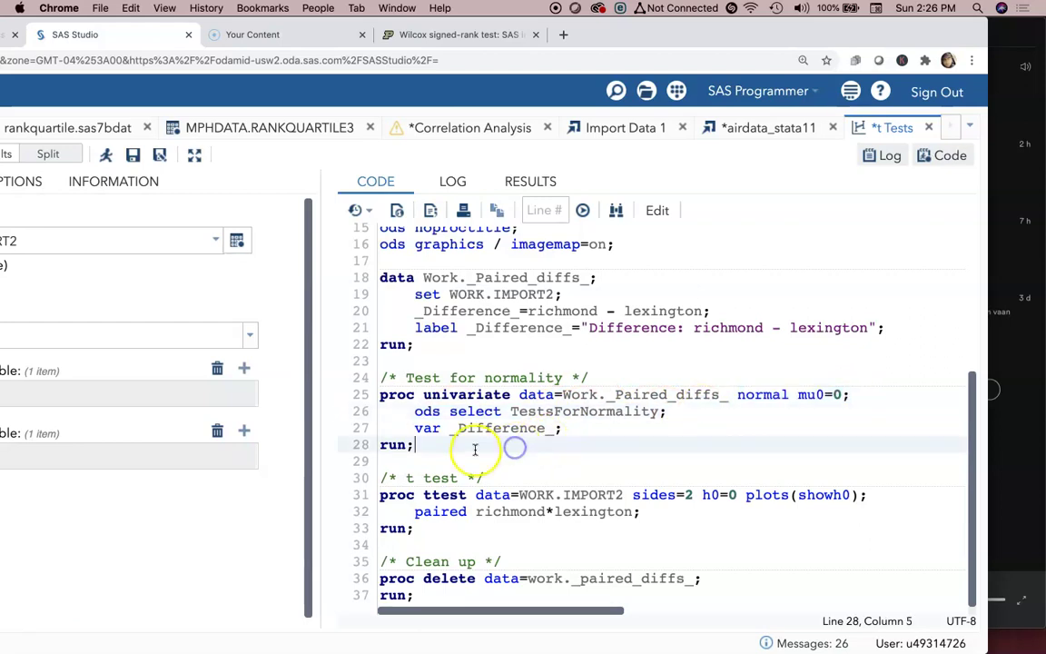
left_click_drag(514, 444, 345, 279)
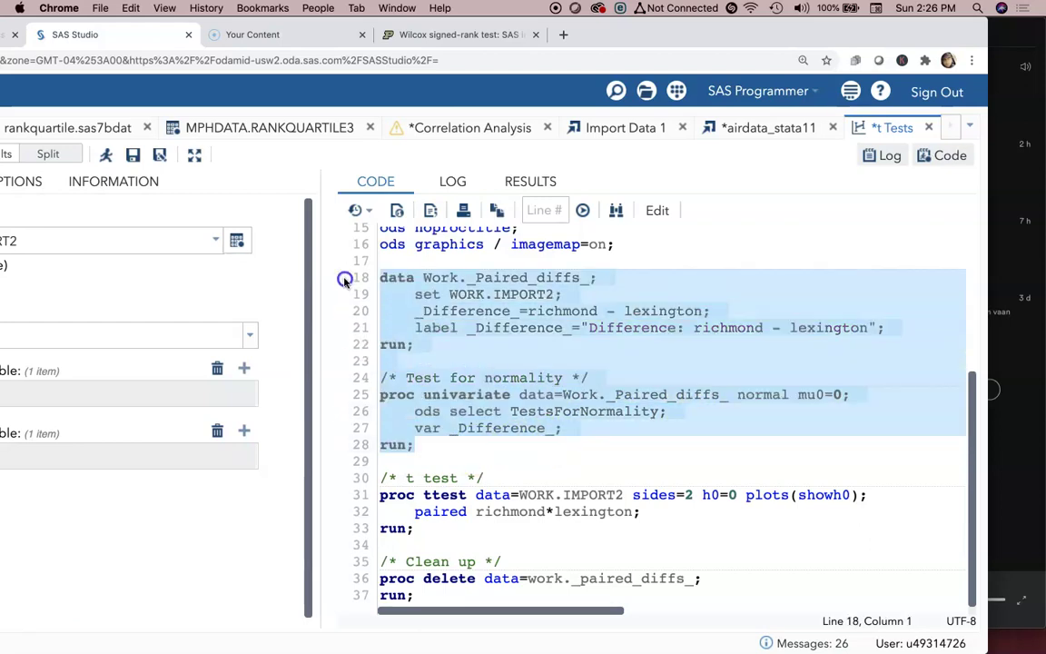
Copy the selected data step and PROC UNIVARIATE code, then close the notification panel
right_click(524, 324)
left_click(555, 433)
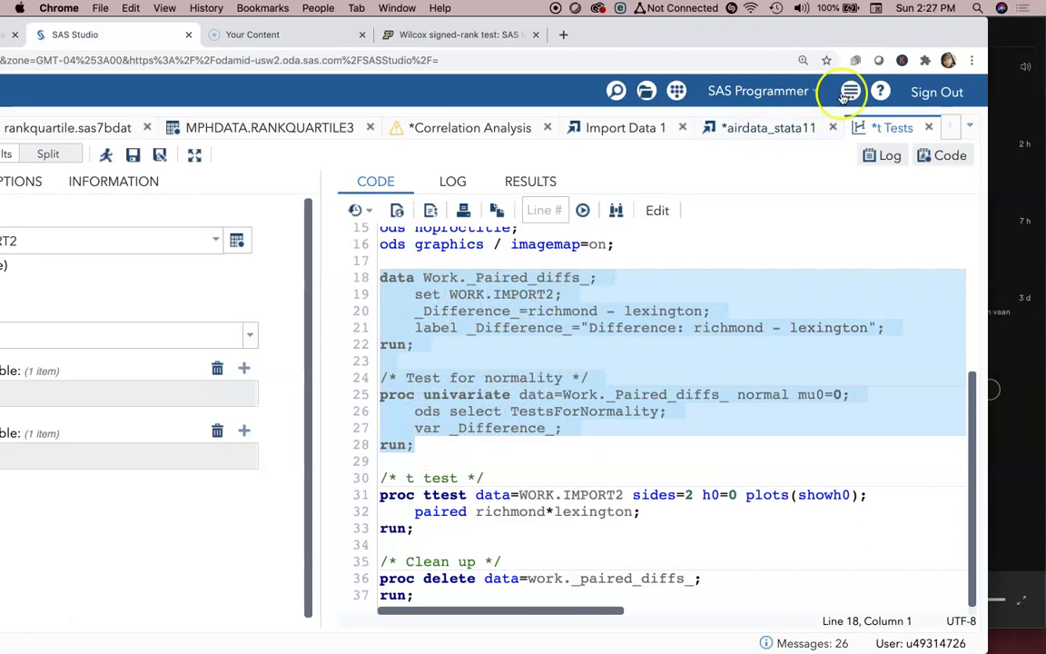
left_click(970, 32)
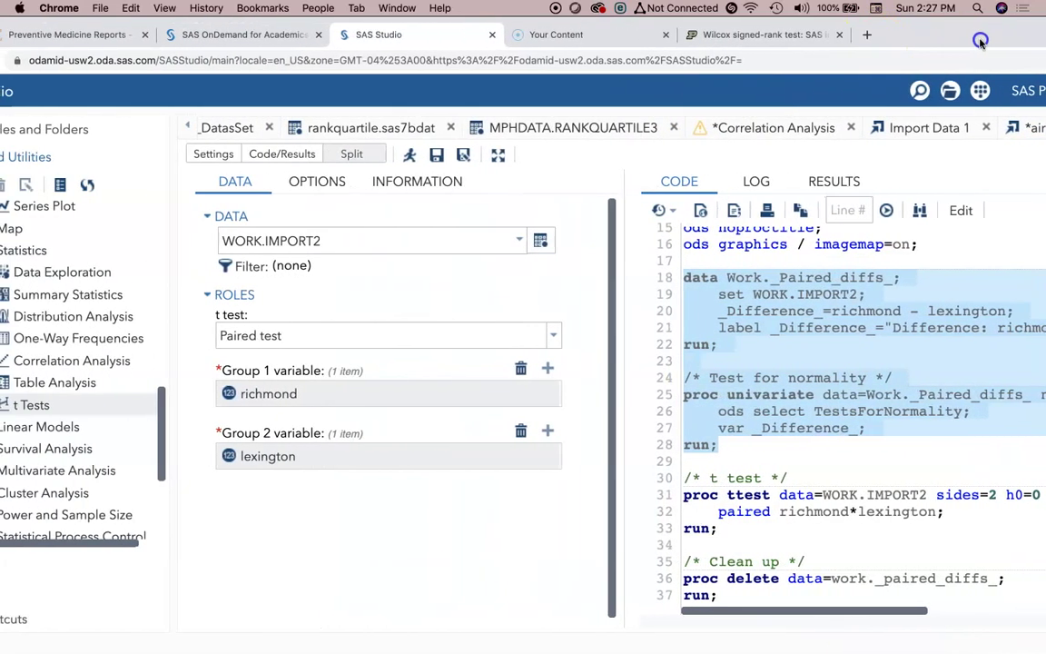
scroll(886, 44, "right", 5)
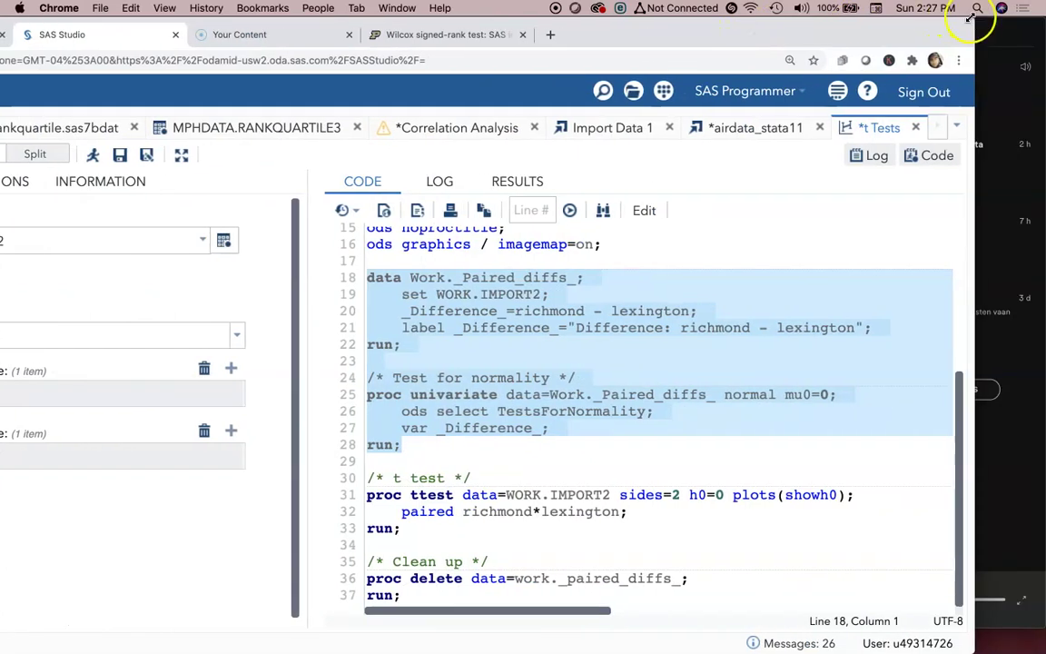
scroll(1034, 14, "left", 5)
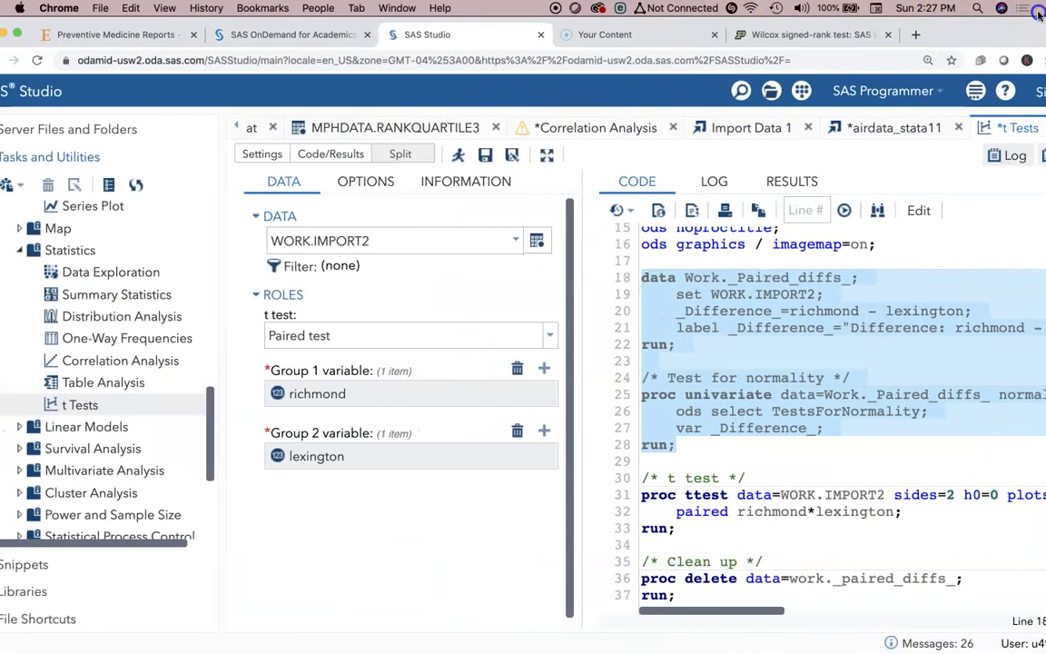
left_click(955, 12)
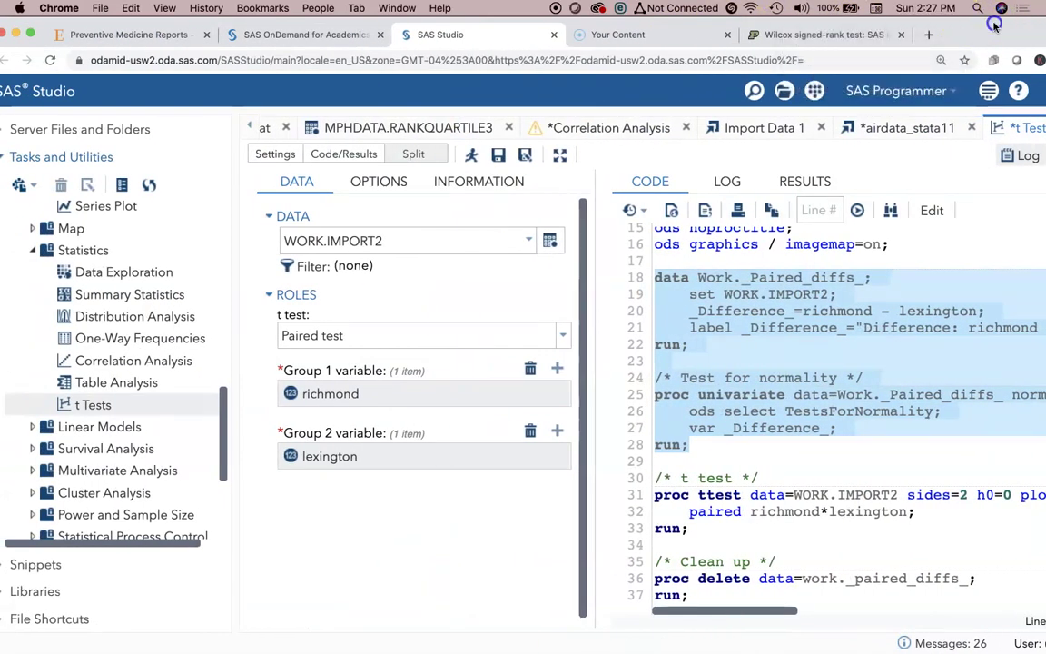
scroll(325, 94, "left", 3)
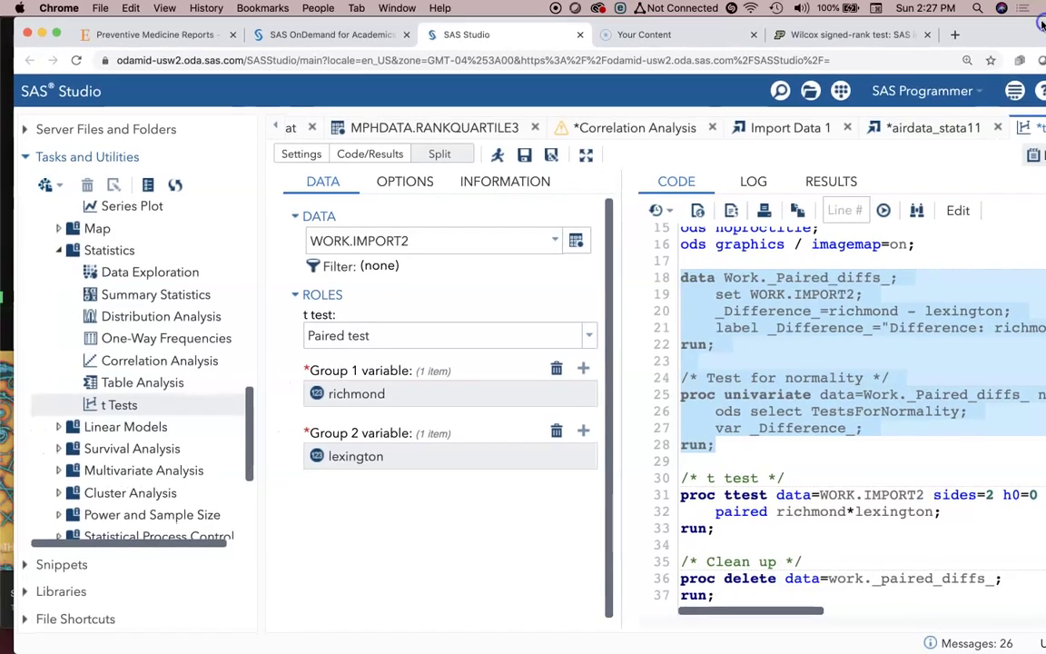
Create a new, empty SAS Program from Server Files and Folders
left_click(25, 130)
left_click(45, 158)
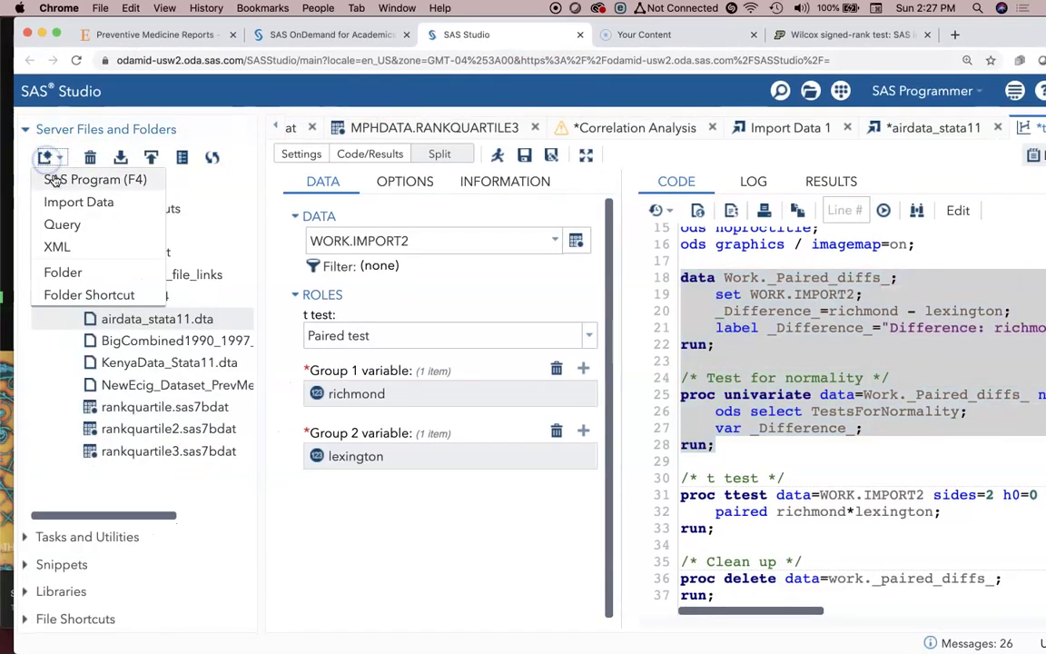
left_click(52, 179)
left_click(374, 248)
right_click(351, 214)
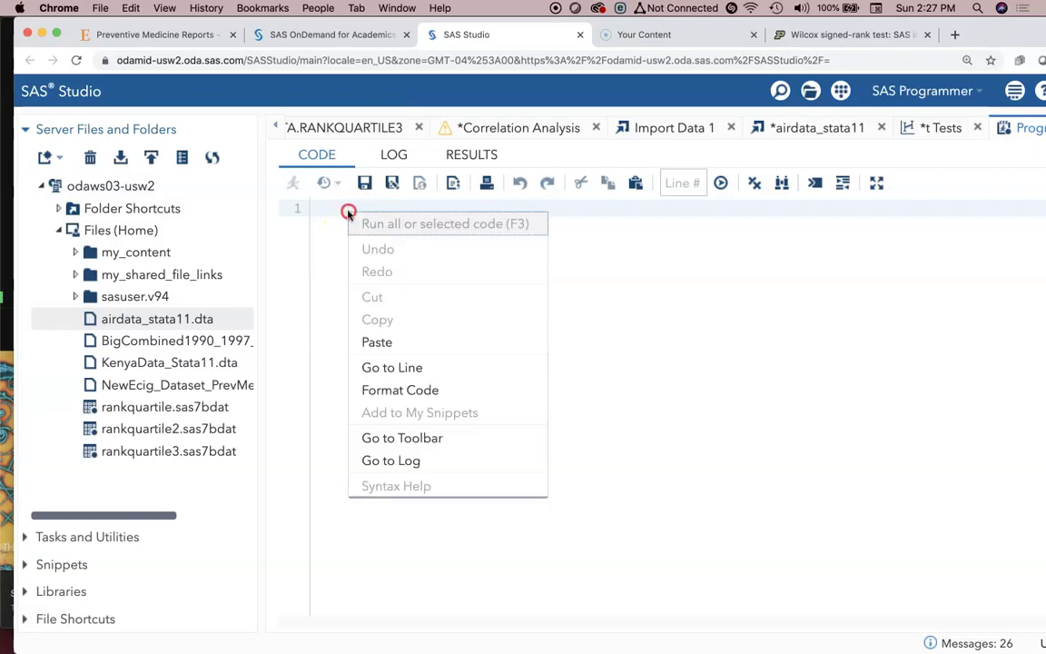
Paste the copied code and delete the normal mu0=0 options and ods select TestsForNormality statement
left_click(389, 342)
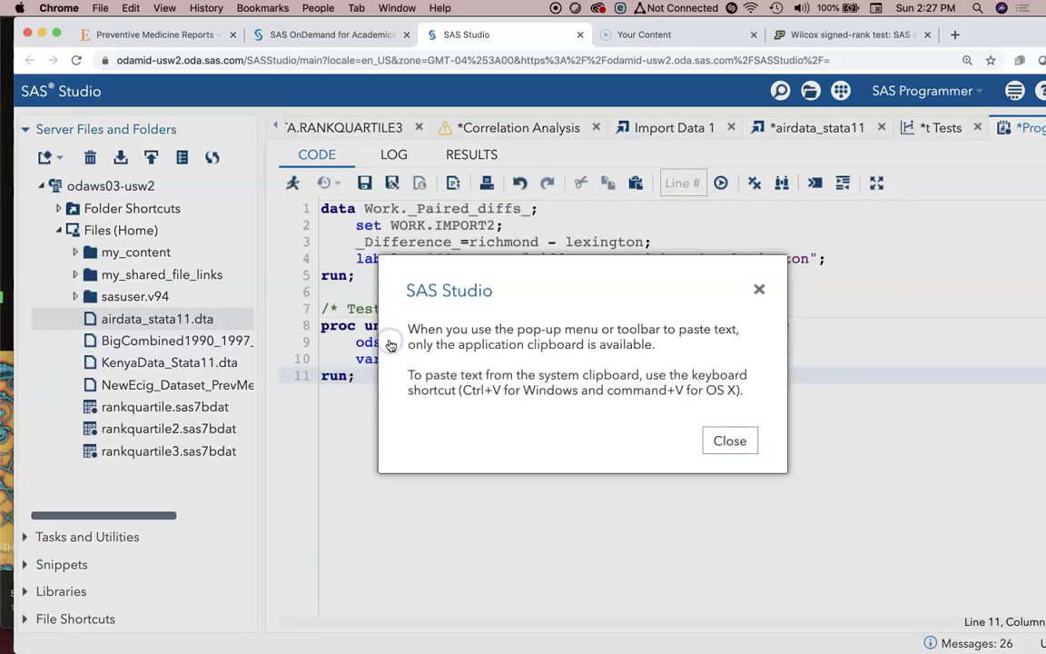
left_click(742, 452)
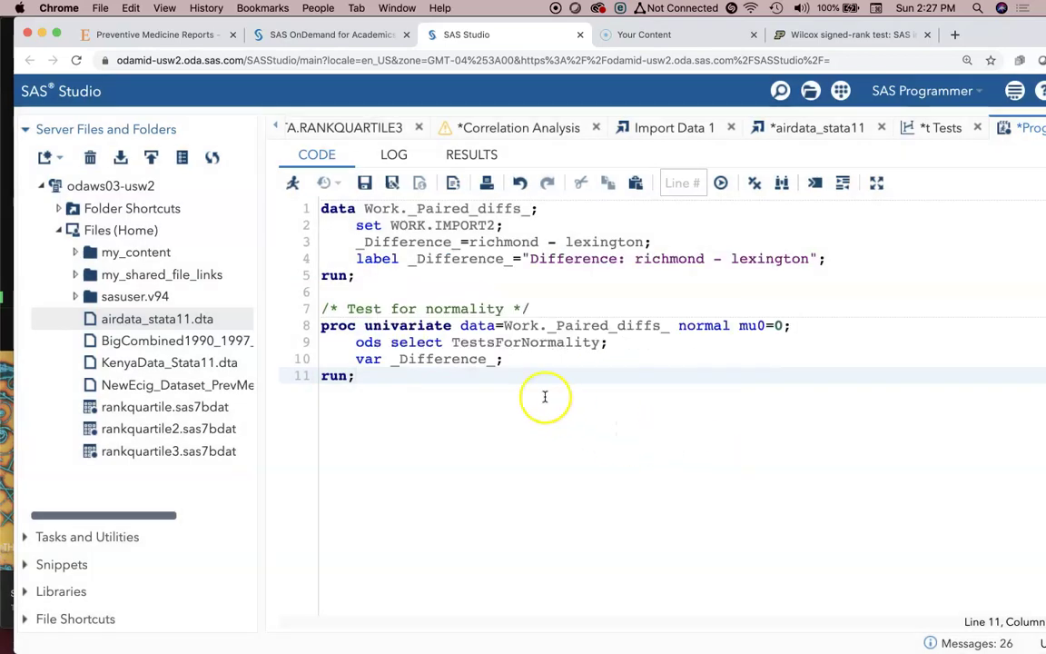
left_click_drag(782, 324, 738, 324)
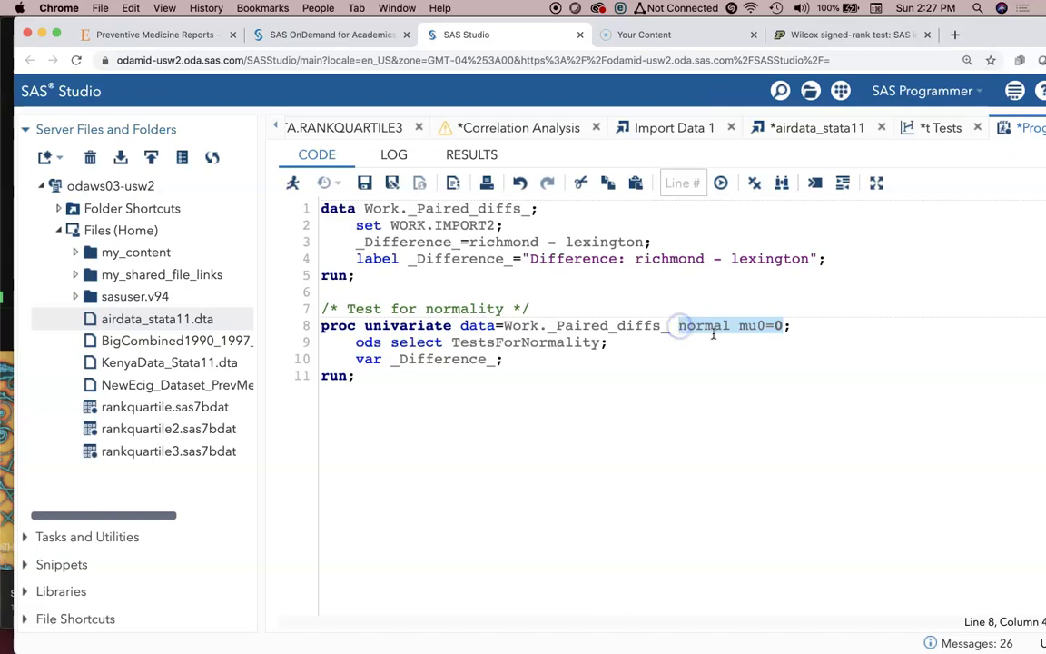
key("BackSpace")
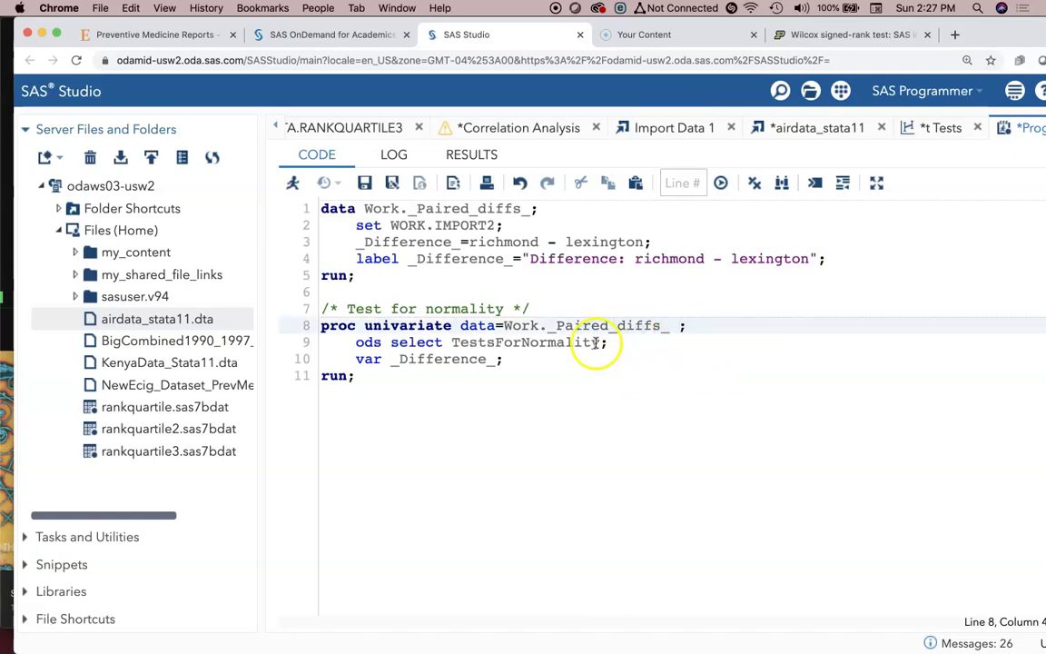
left_click_drag(354, 343, 591, 342)
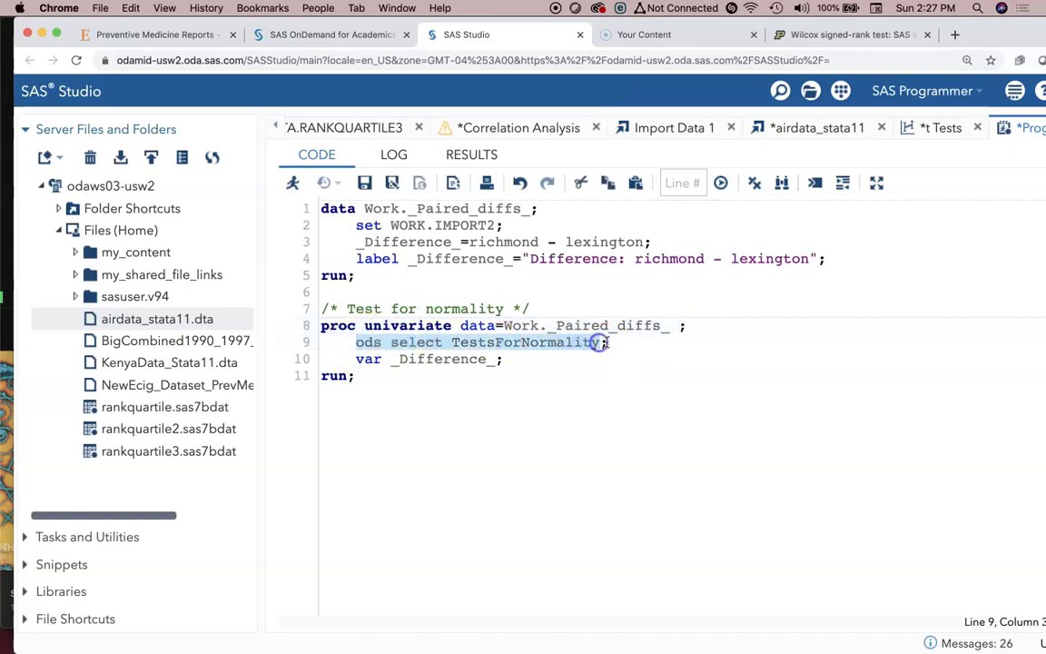
key("BackSpace")
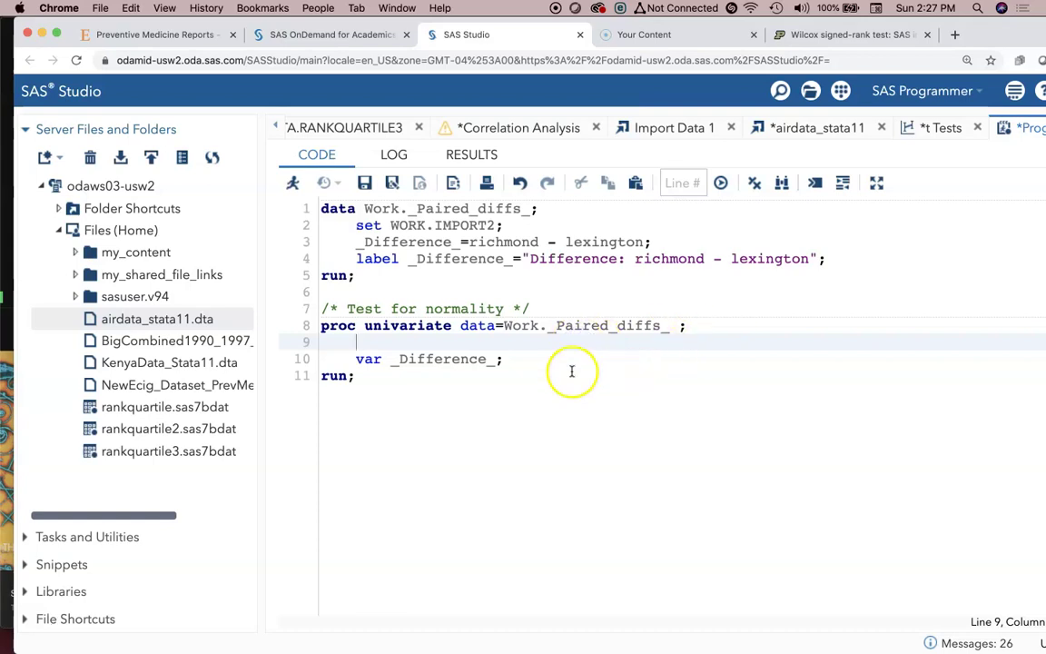
Delete the 'Test for normality' comment line and its leftover empty line
left_click(434, 396)
left_click(527, 307)
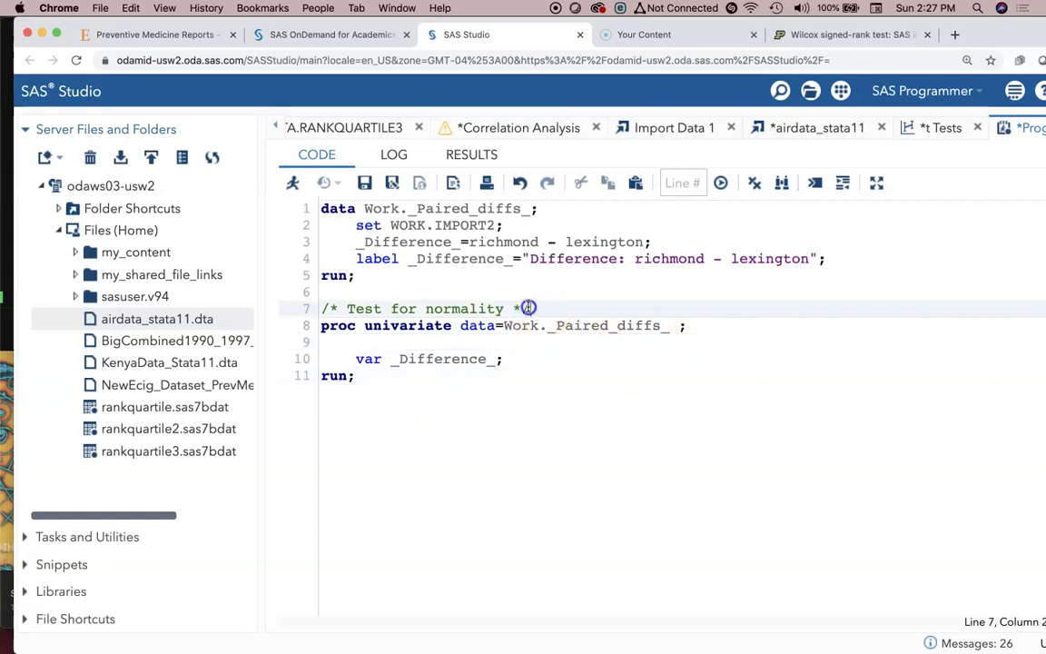
left_click_drag(527, 308, 317, 307)
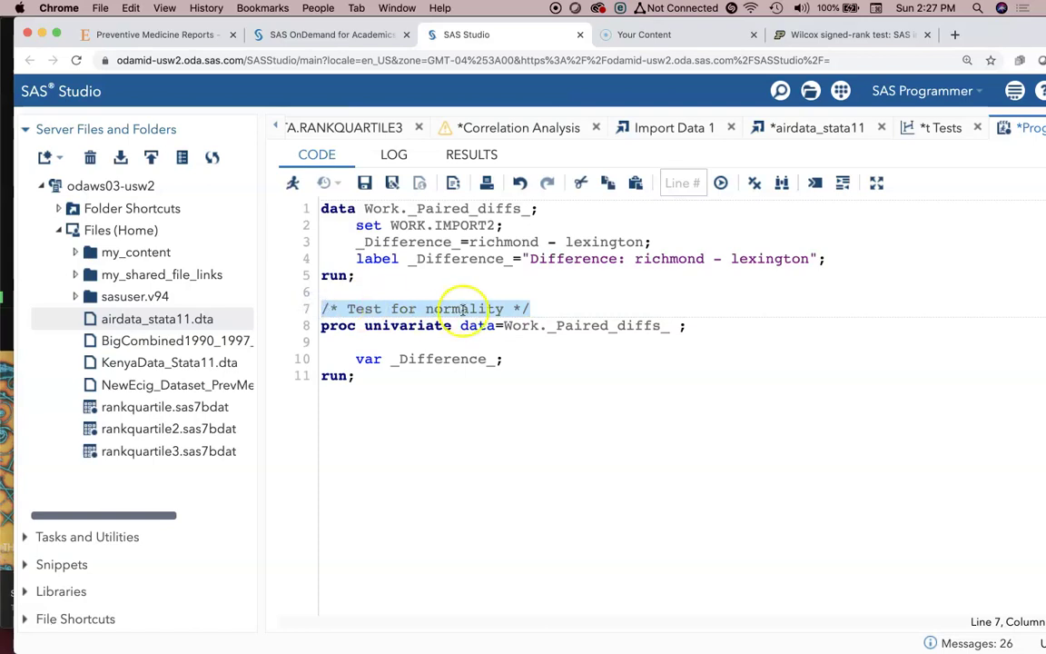
key("Delete")
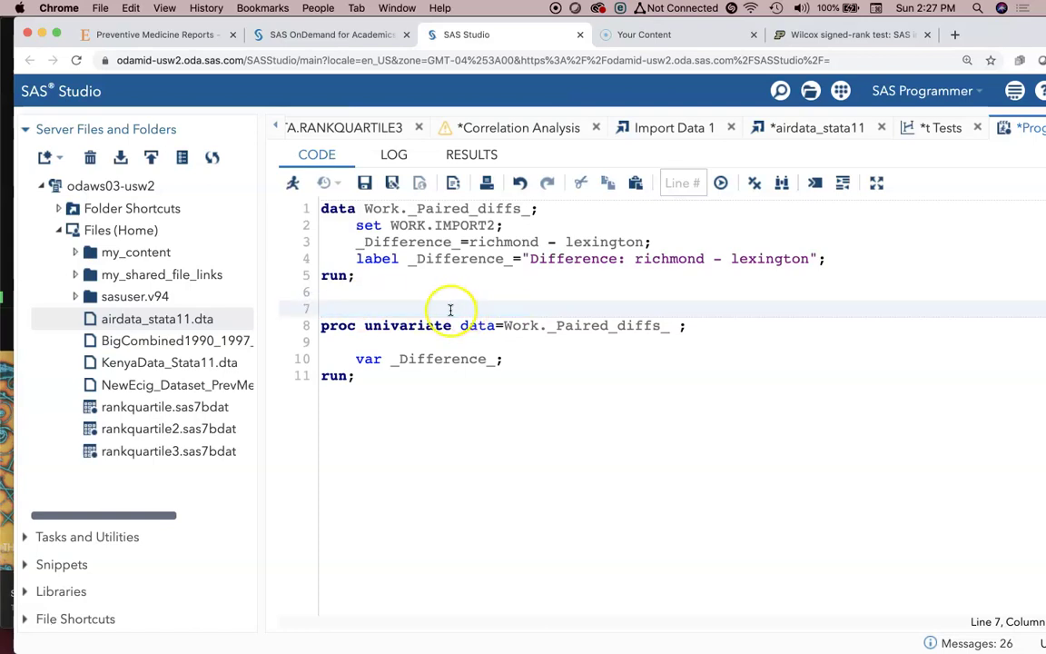
key("Delete")
left_click(398, 381)
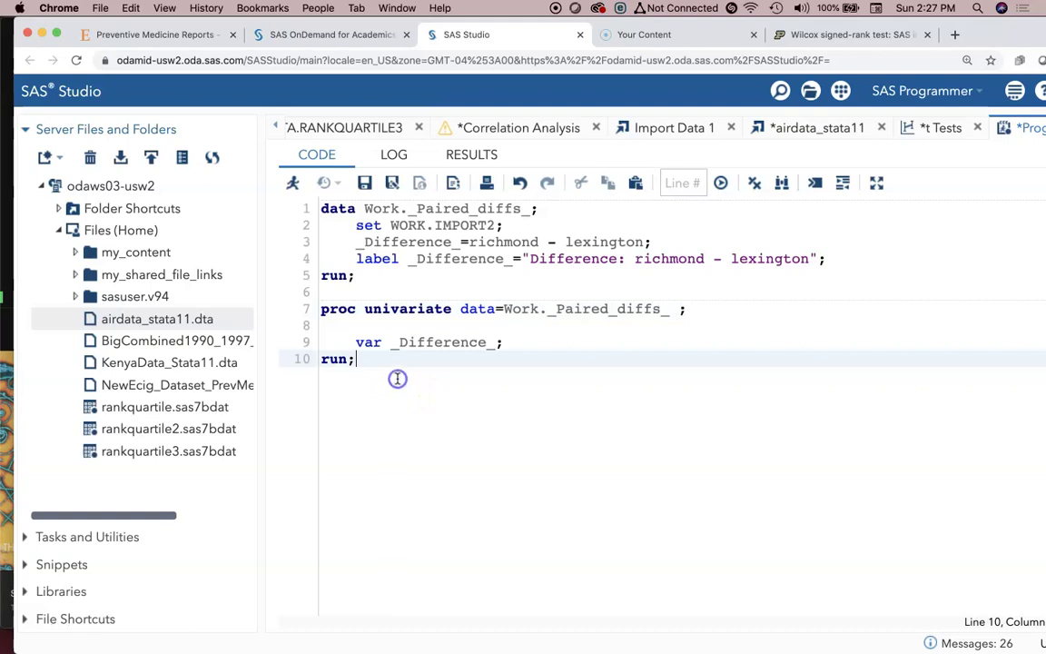
Run the program and review the _Difference_ univariate results at 175% zoom: N 30, signed-rank p-value 0.6801
left_click(292, 186)
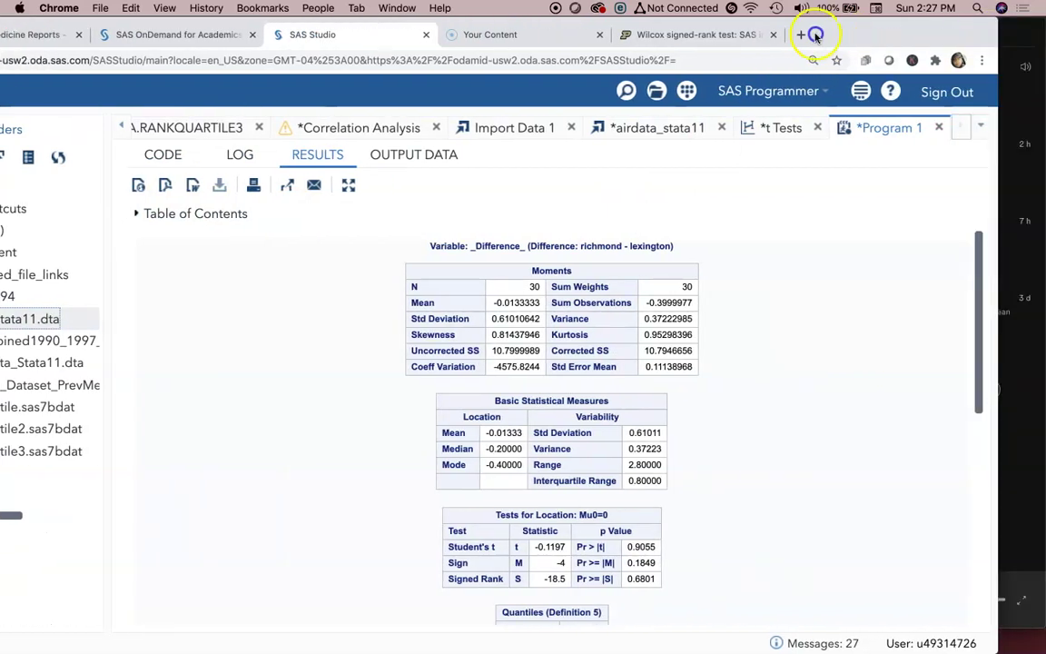
key("super+equal")
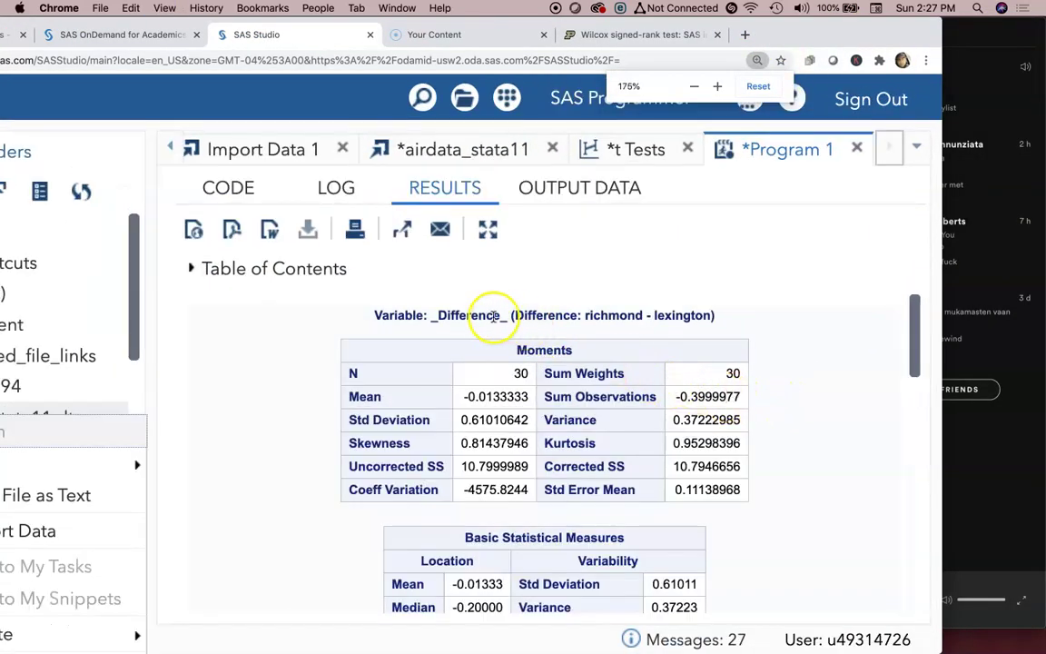
left_click(434, 316)
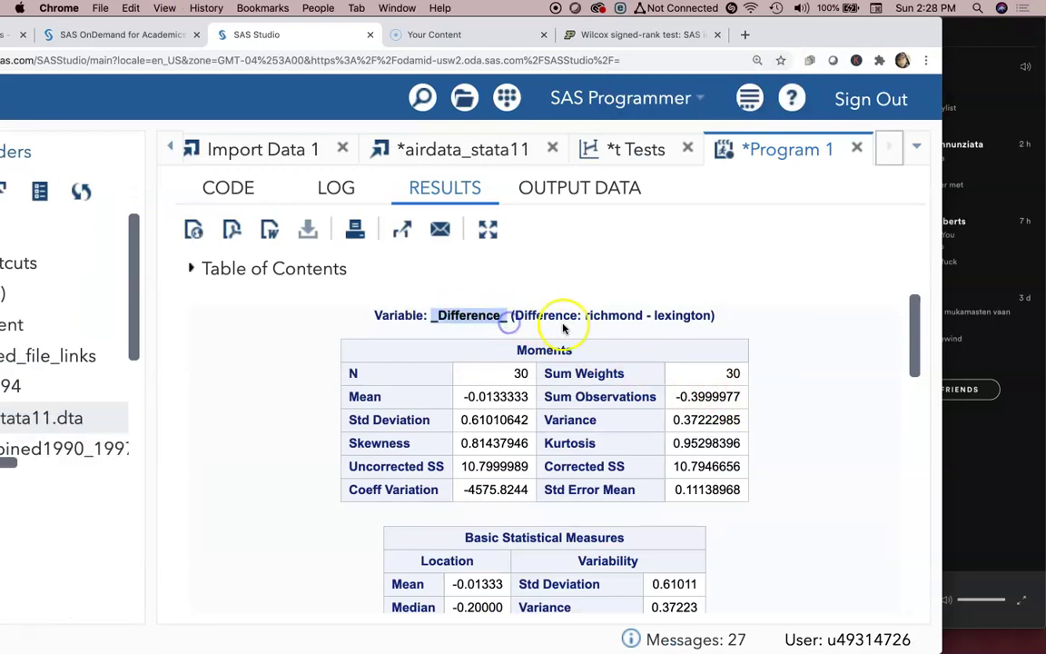
left_click(512, 317)
scroll(781, 428, "down", 2)
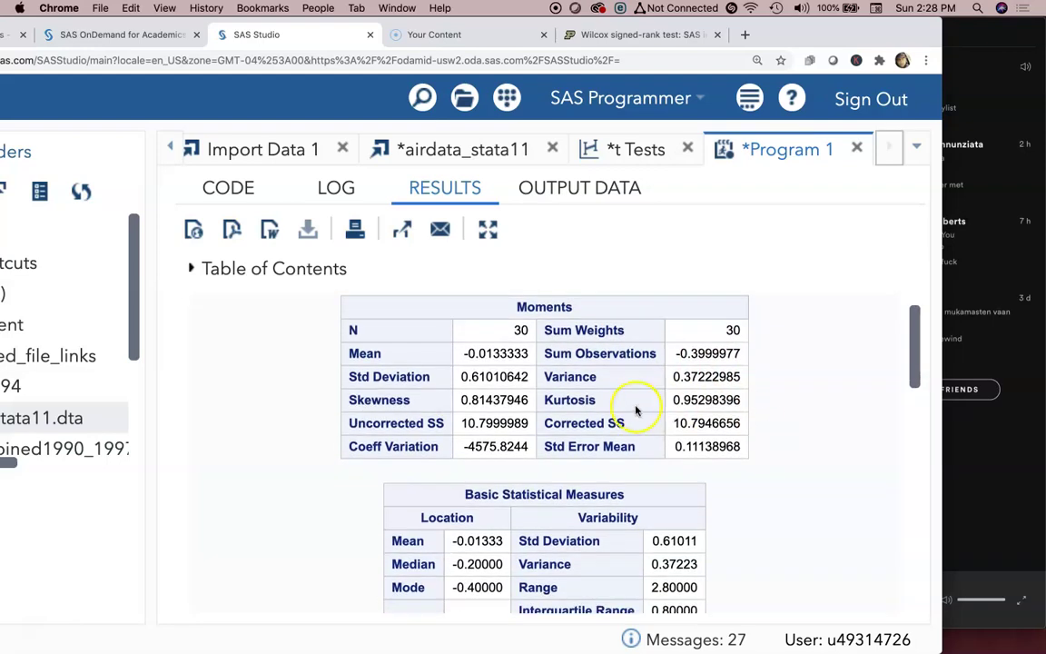
scroll(636, 409, "down", 1)
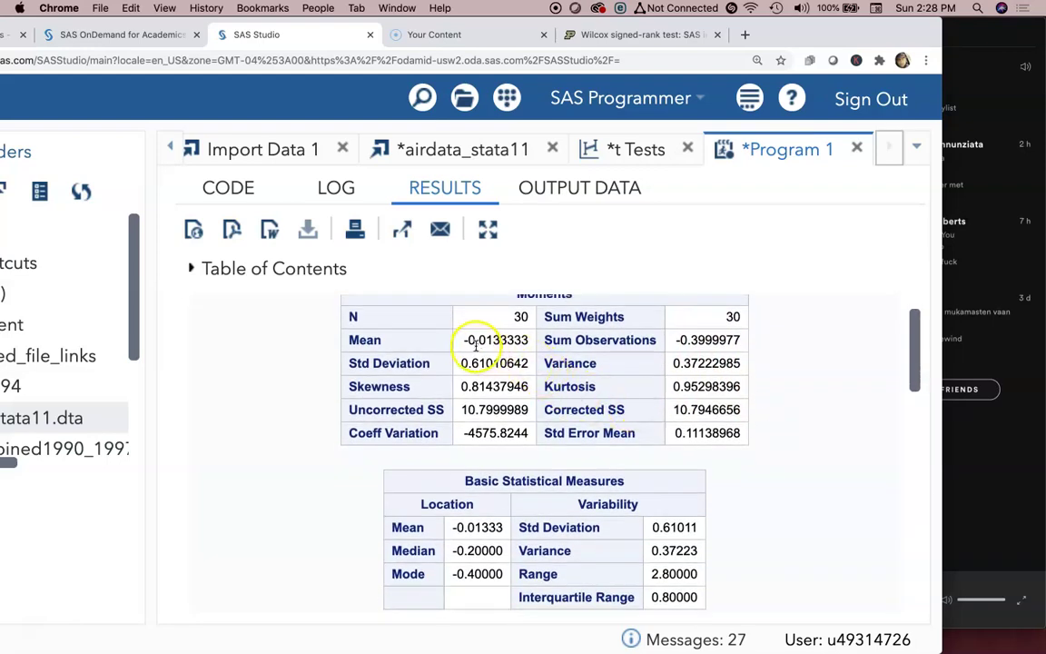
scroll(479, 350, "up", 1)
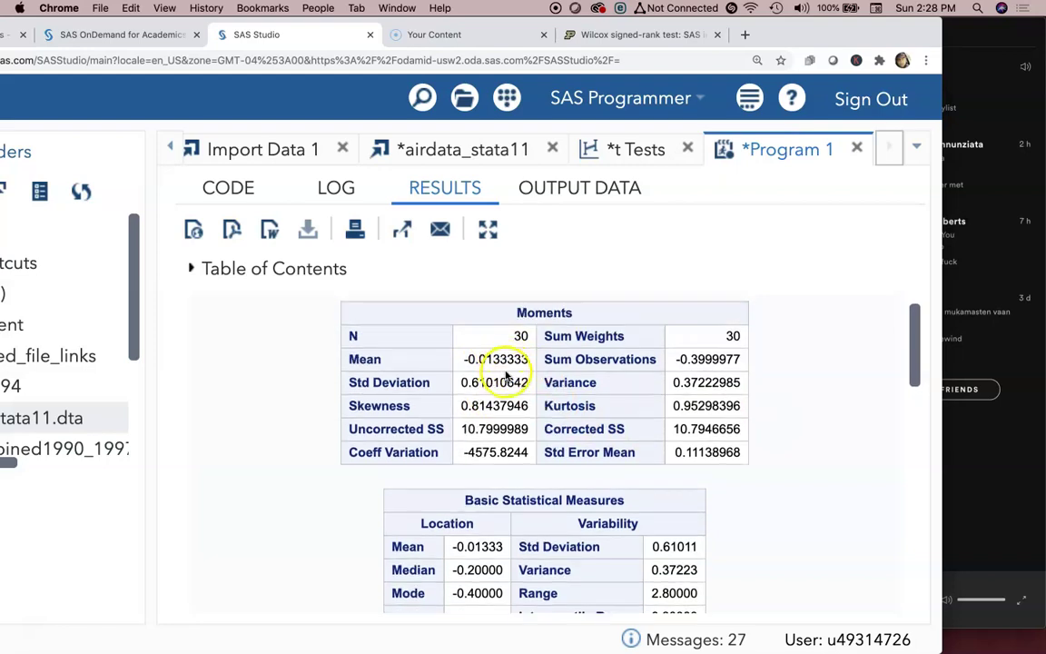
left_click(648, 161)
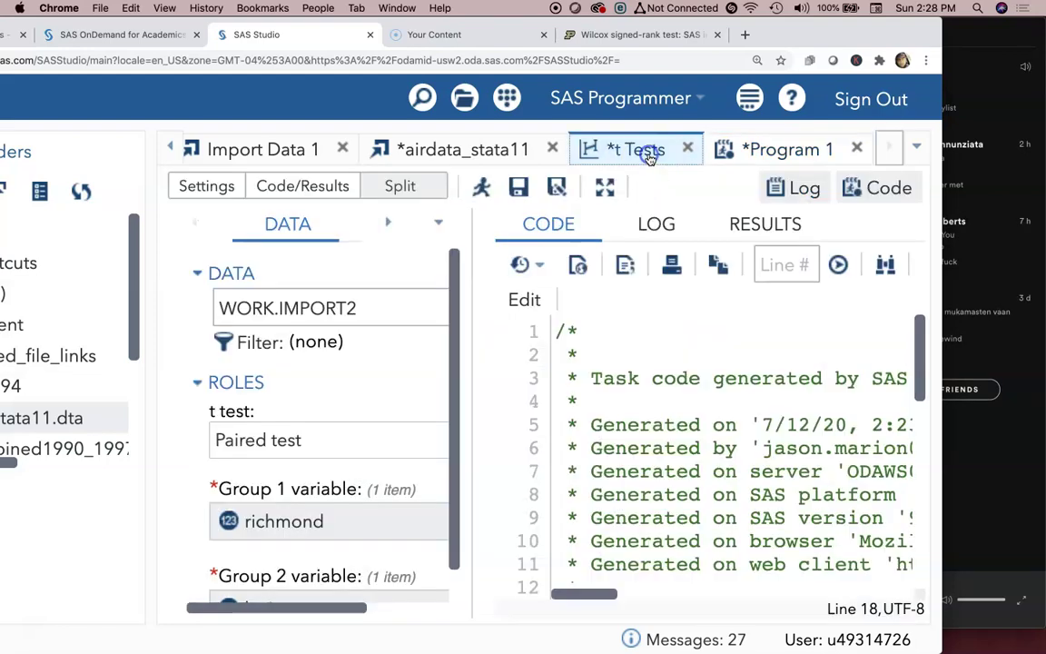
left_click(751, 233)
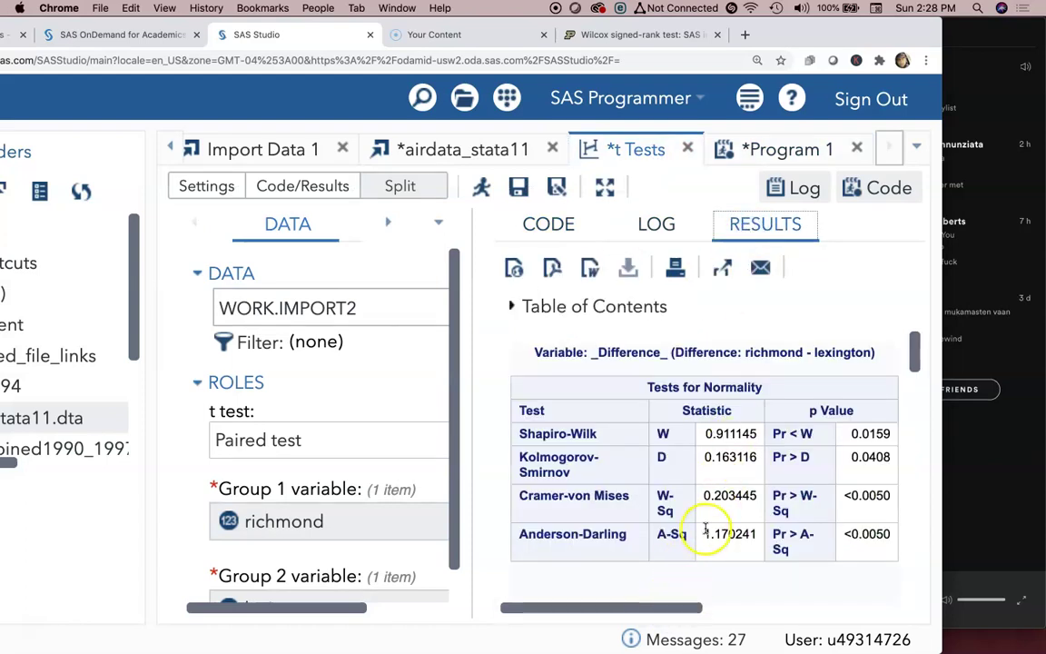
scroll(708, 525, "down", 5)
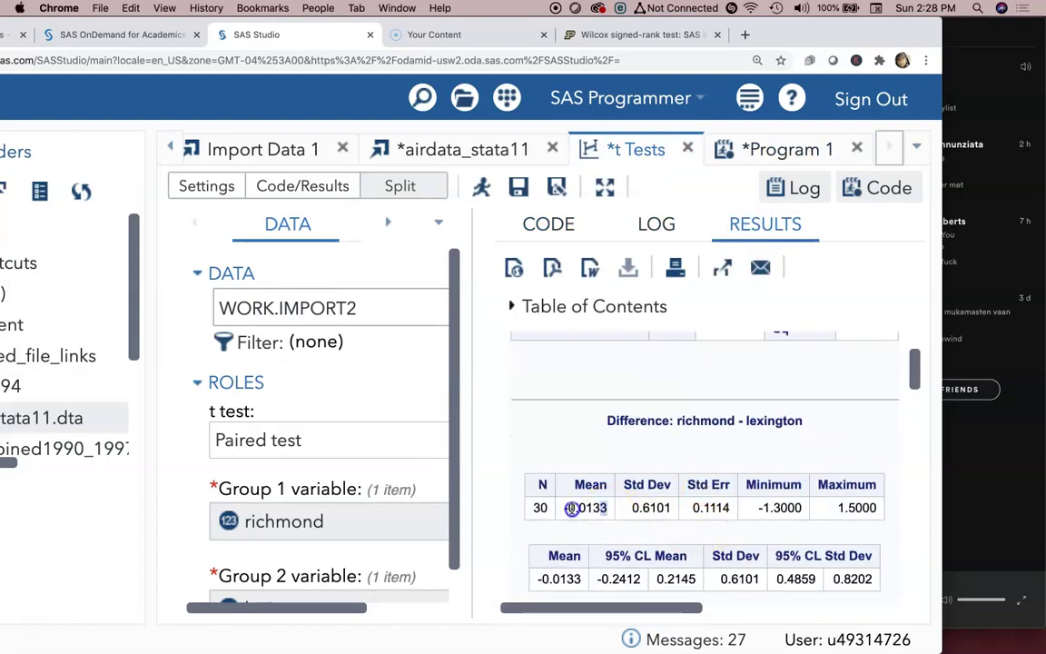
left_click(772, 156)
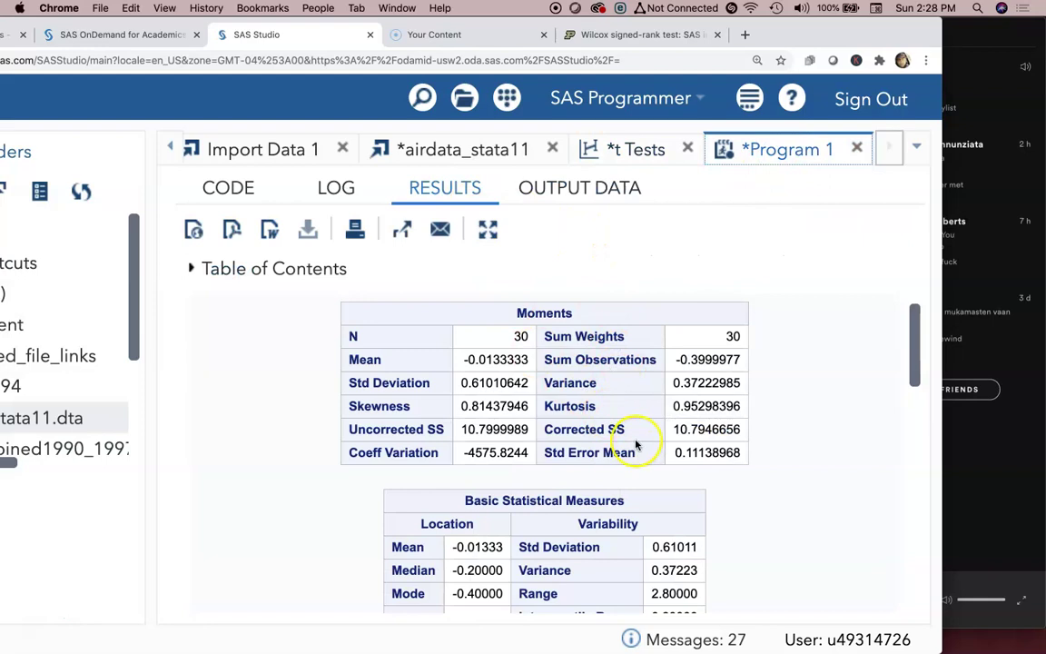
scroll(648, 459, "down", 2)
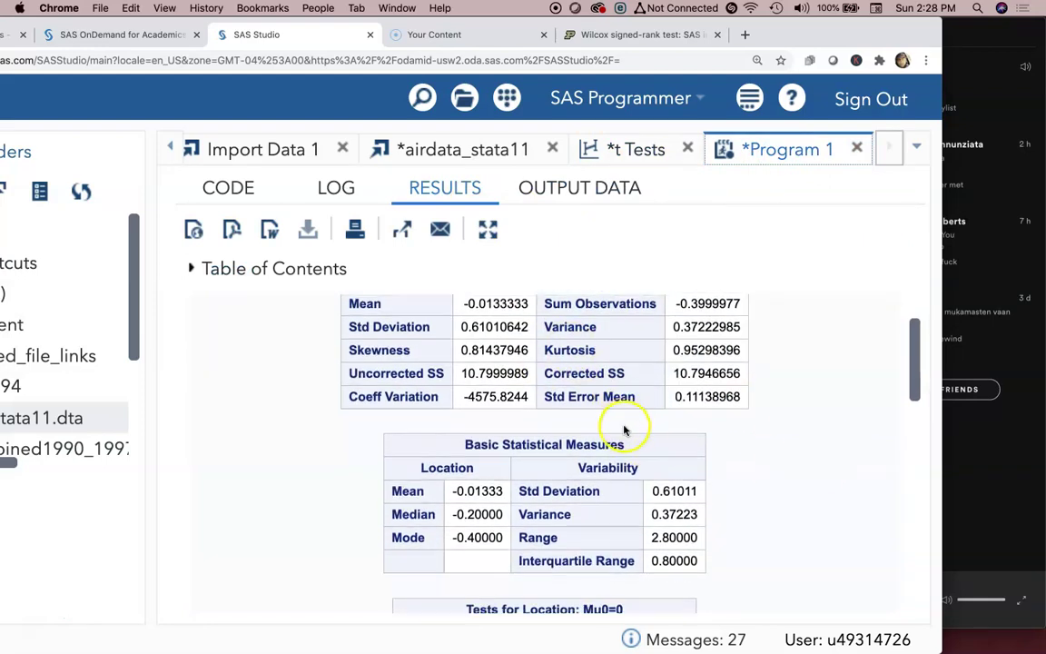
scroll(630, 400, "down", 1)
scroll(673, 388, "up", 2)
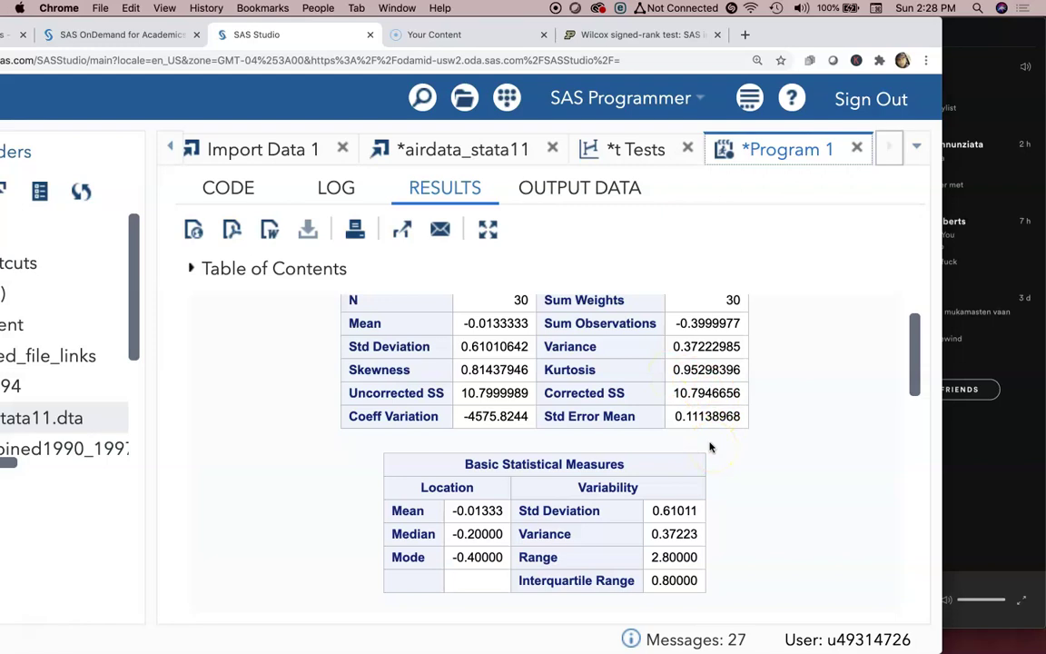
scroll(716, 454, "down", 2)
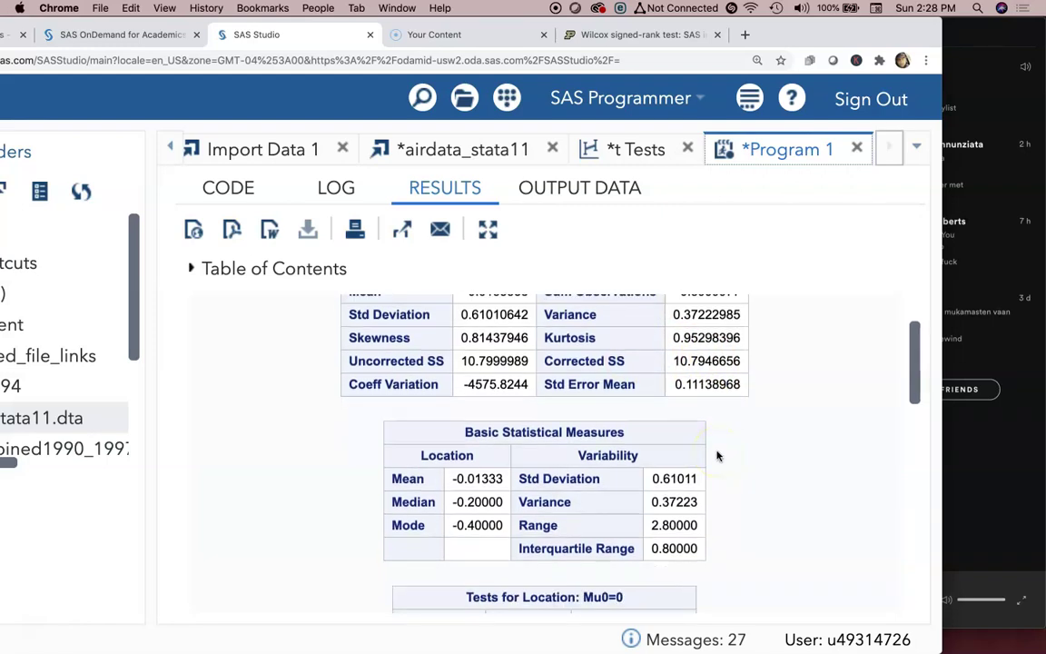
scroll(716, 456, "down", 2)
scroll(717, 456, "down", 1)
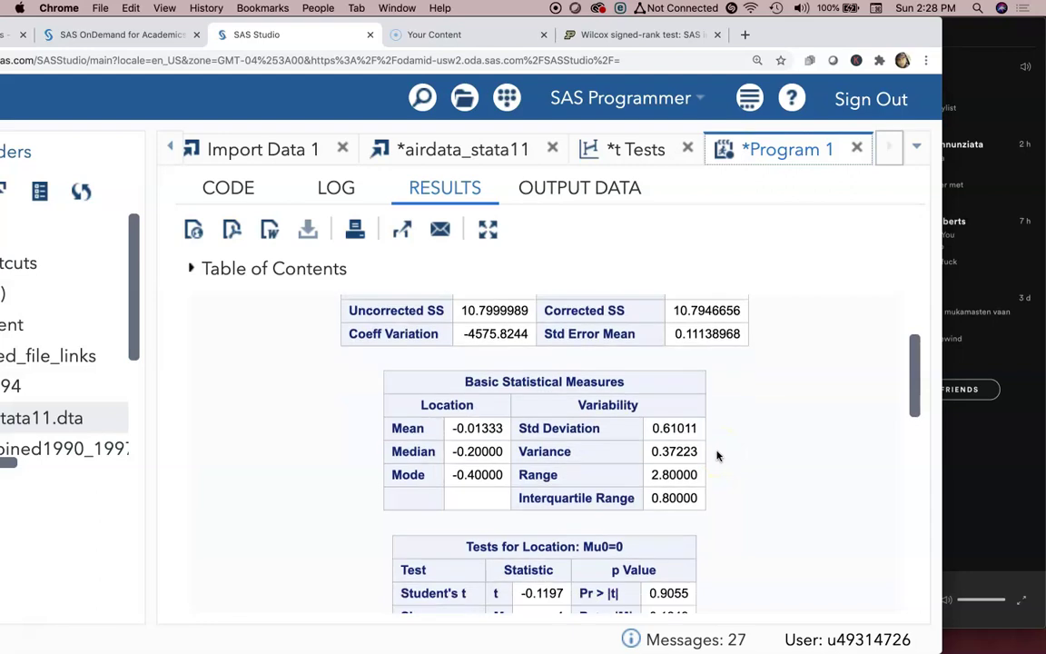
scroll(717, 455, "down", 4)
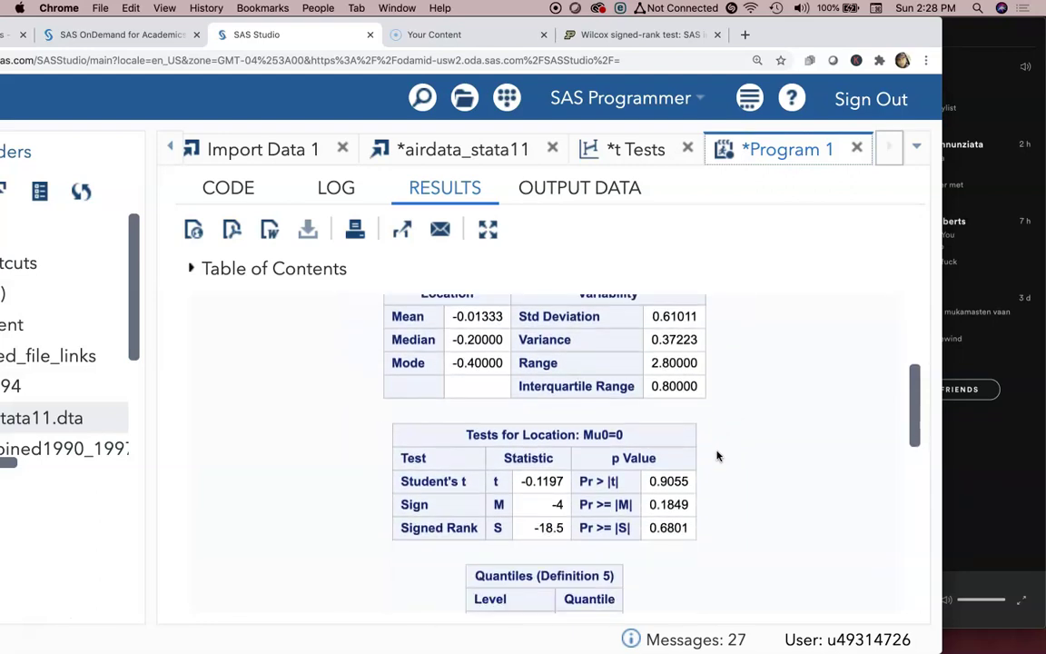
scroll(716, 455, "down", 1)
scroll(716, 455, "down", 1)
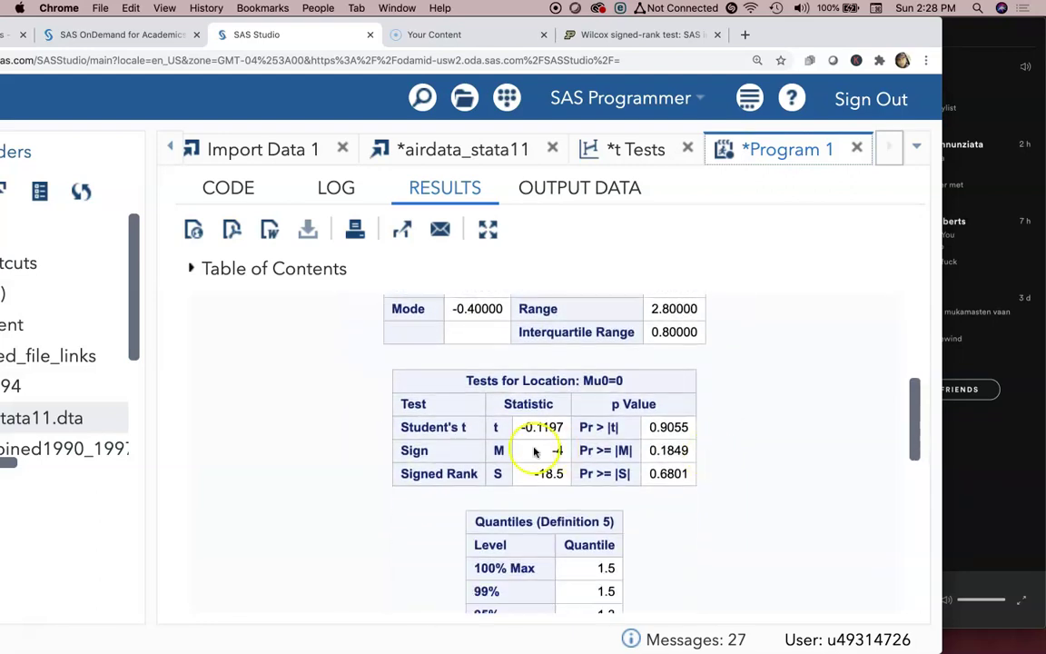
left_click_drag(399, 430, 467, 433)
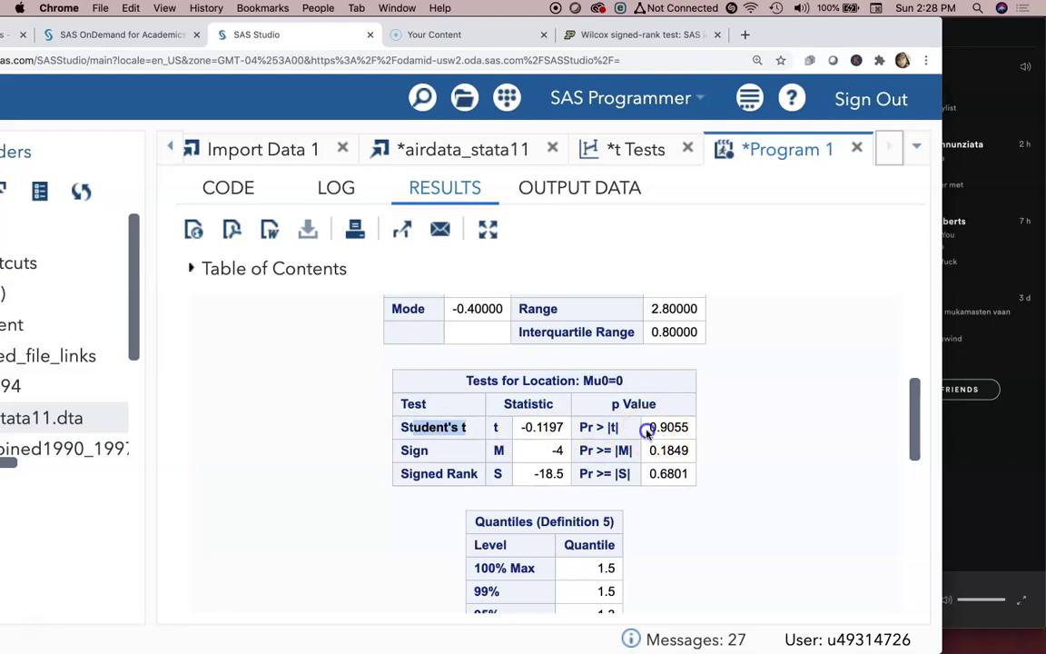
left_click_drag(646, 428, 679, 431)
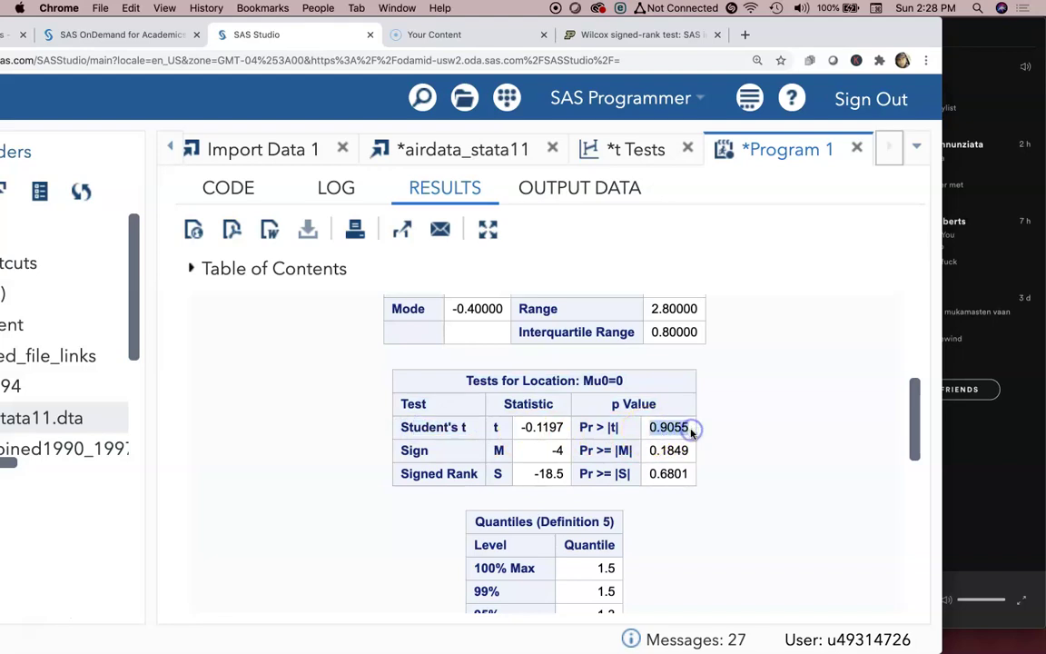
scroll(674, 455, "down", 1)
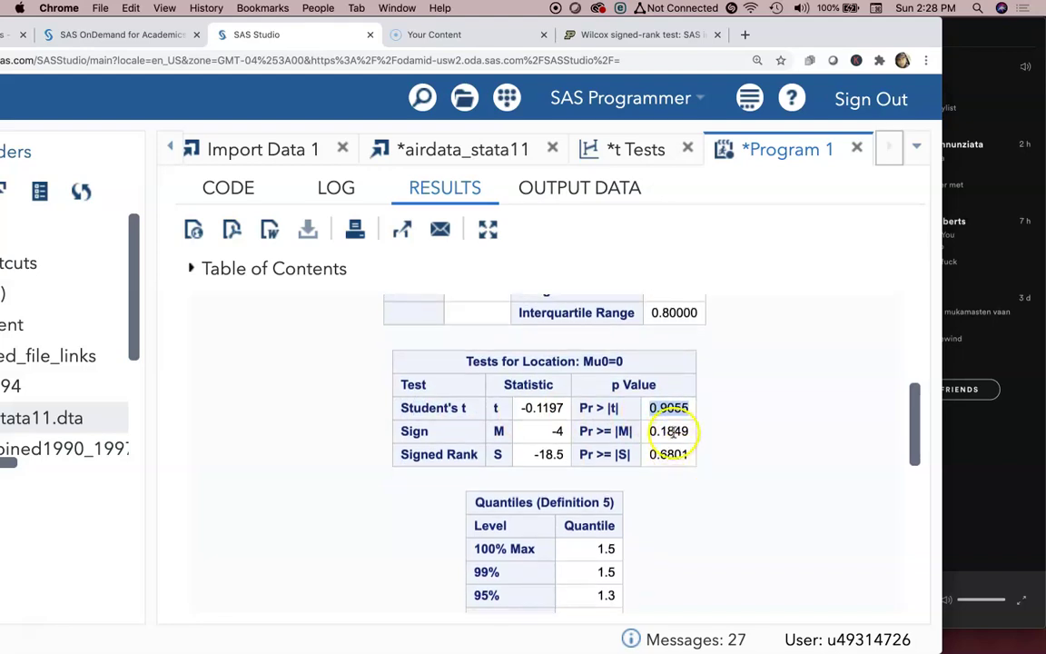
left_click(676, 432)
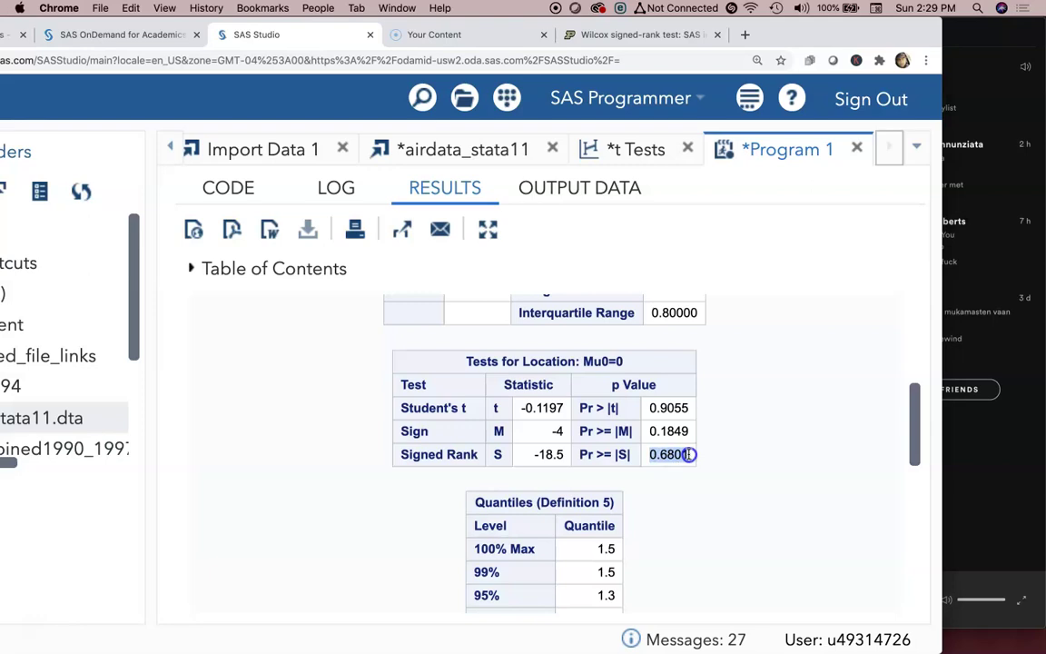
scroll(689, 456, "down", 1)
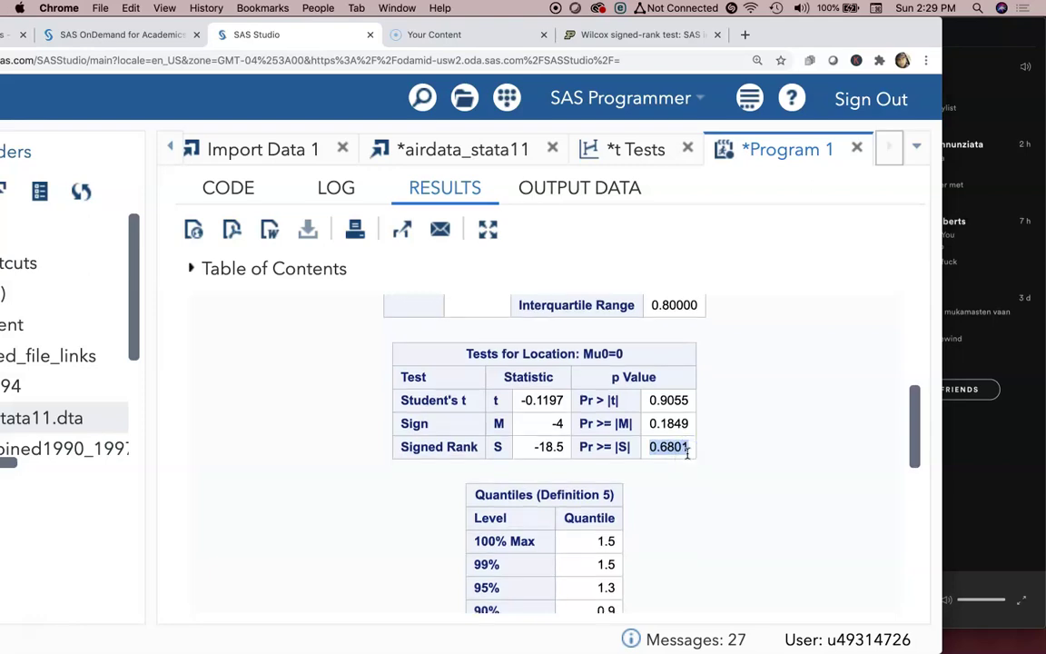
scroll(688, 454, "down", 5)
scroll(687, 453, "down", 5)
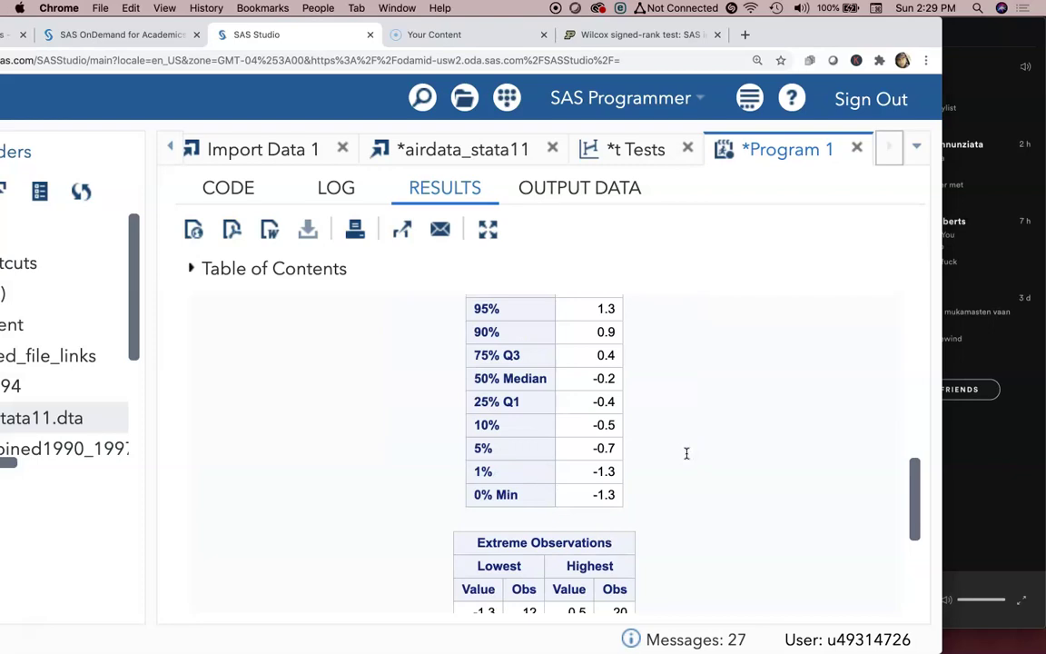
scroll(687, 455, "up", 5)
scroll(687, 459, "down", 14)
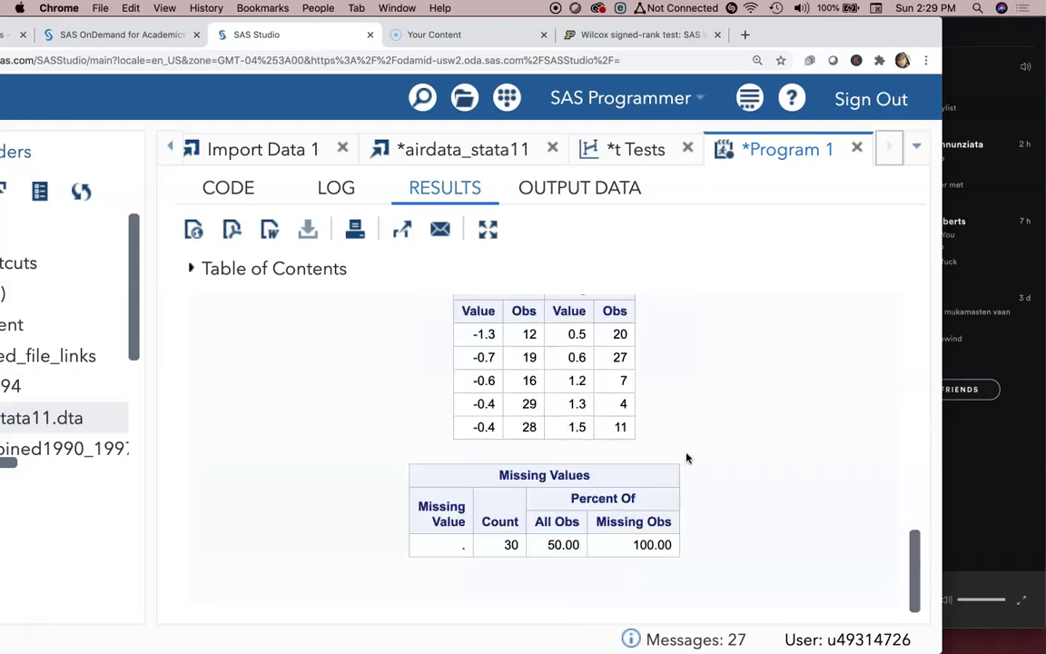
scroll(686, 457, "up", 15)
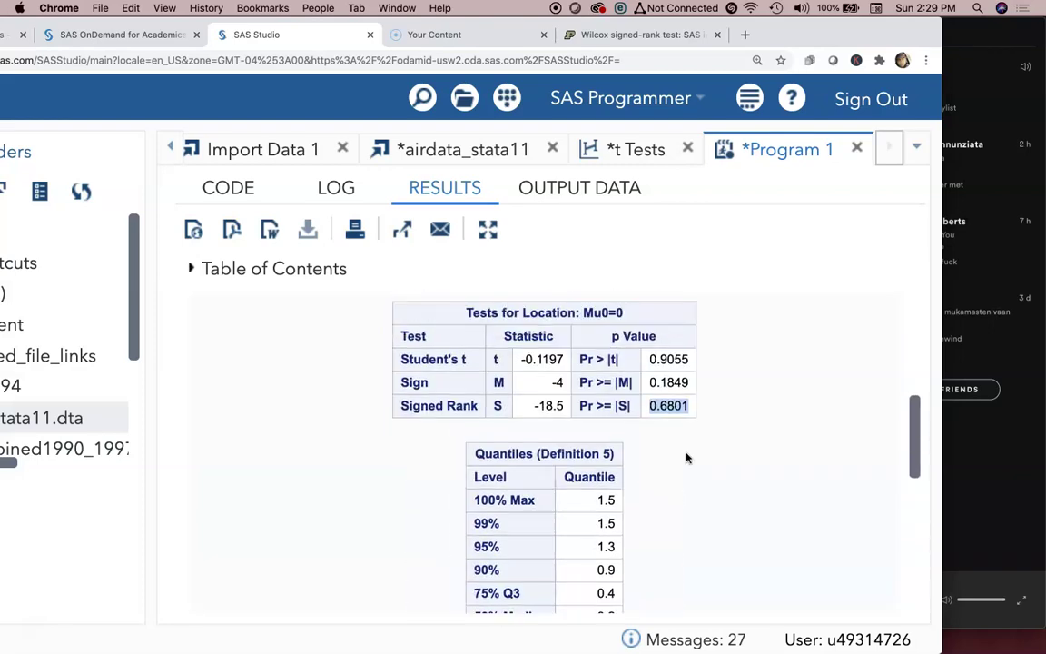
scroll(686, 457, "up", 2)
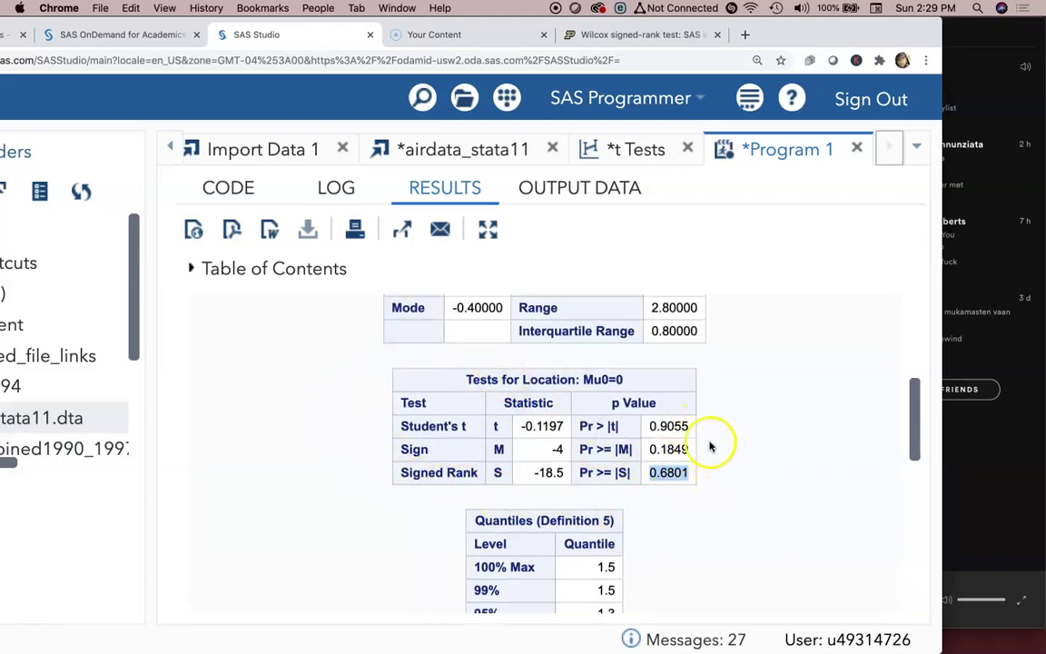
left_click(668, 424)
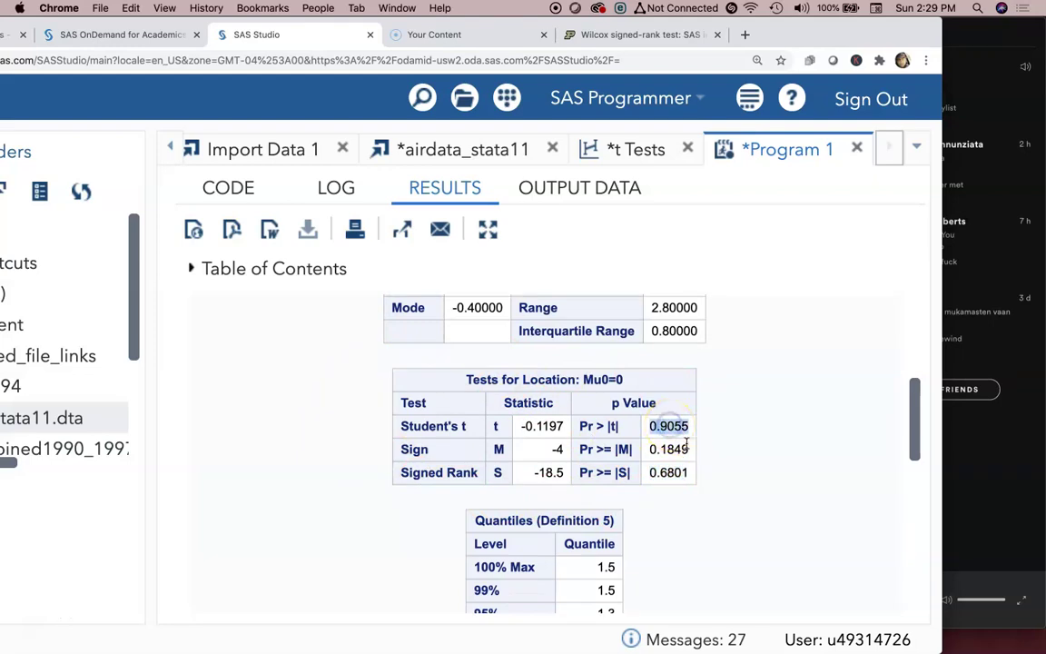
left_click(633, 153)
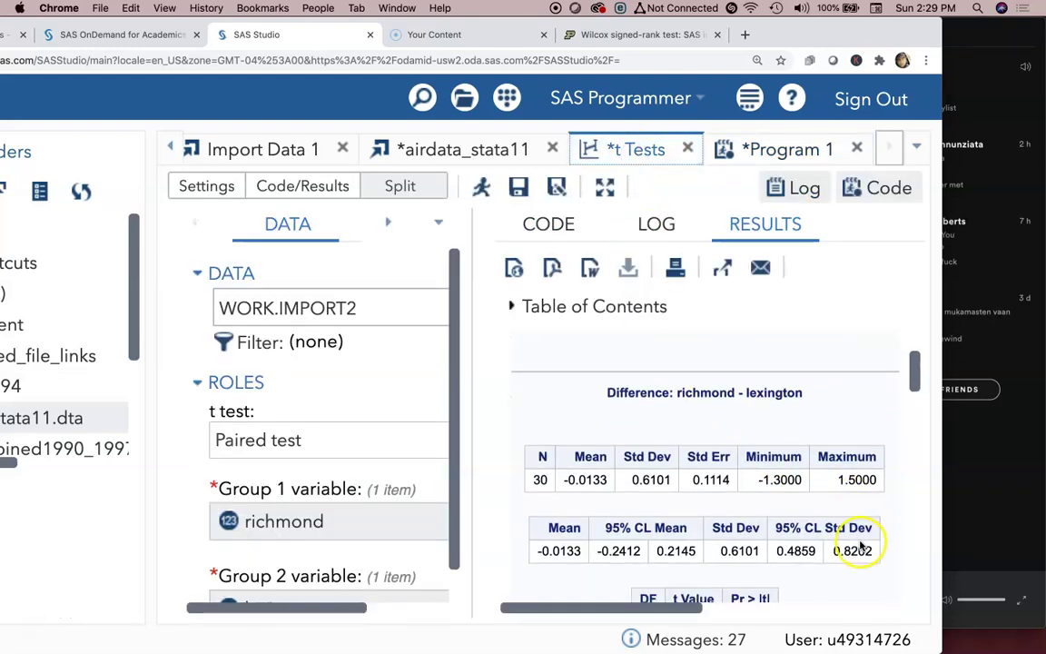
scroll(861, 545, "down", 1)
scroll(770, 590, "down", 2)
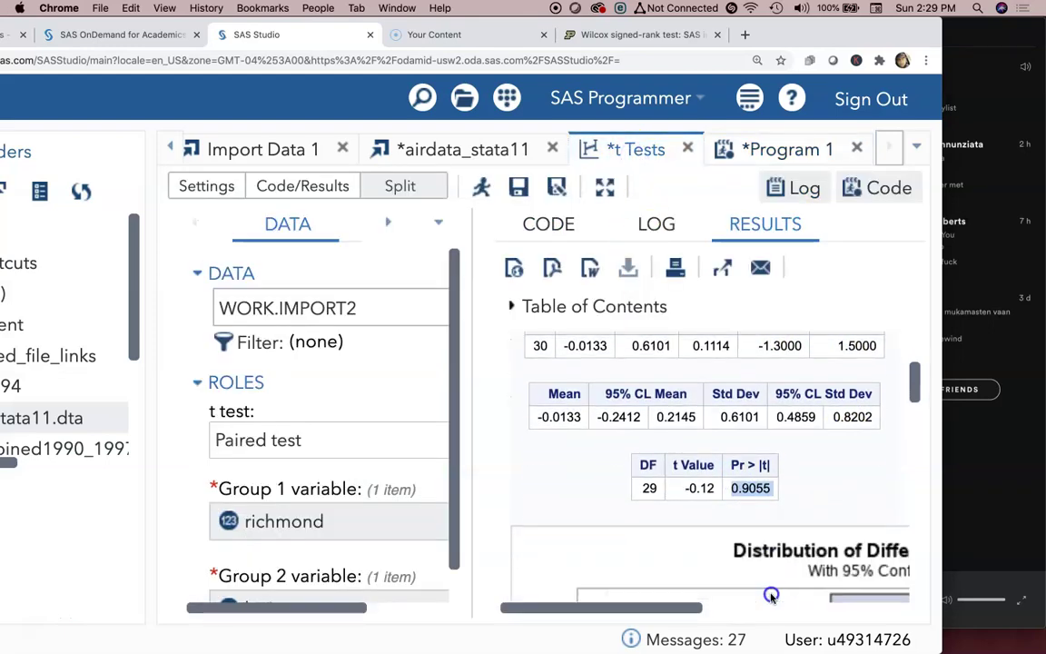
scroll(770, 595, "down", 1)
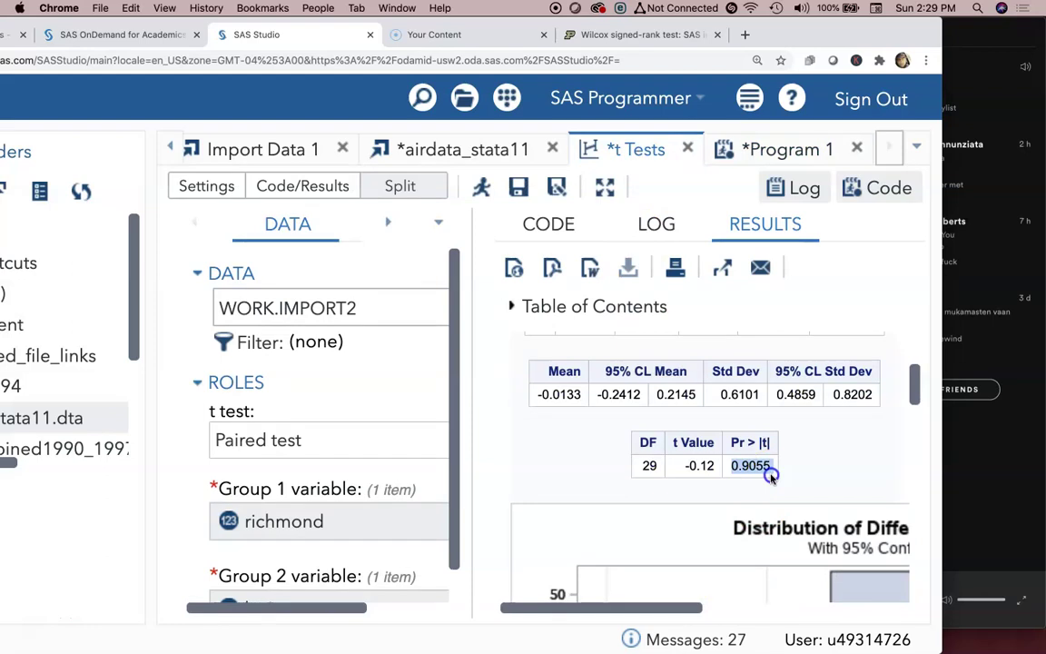
left_click(779, 154)
scroll(691, 309, "up", 2)
scroll(754, 410, "down", 2)
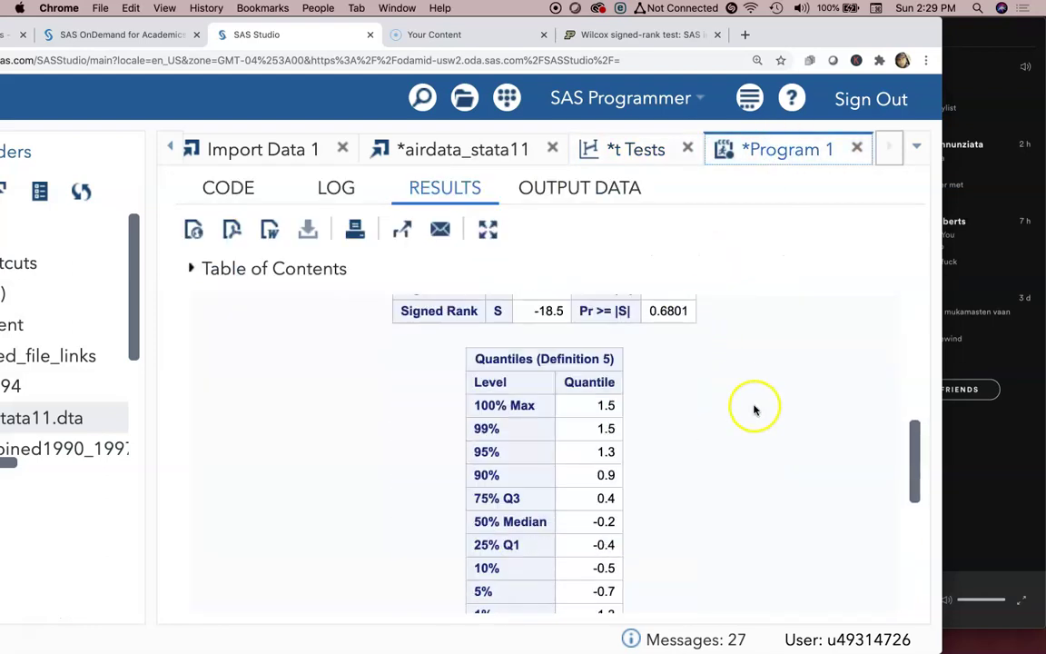
scroll(743, 416, "up", 3)
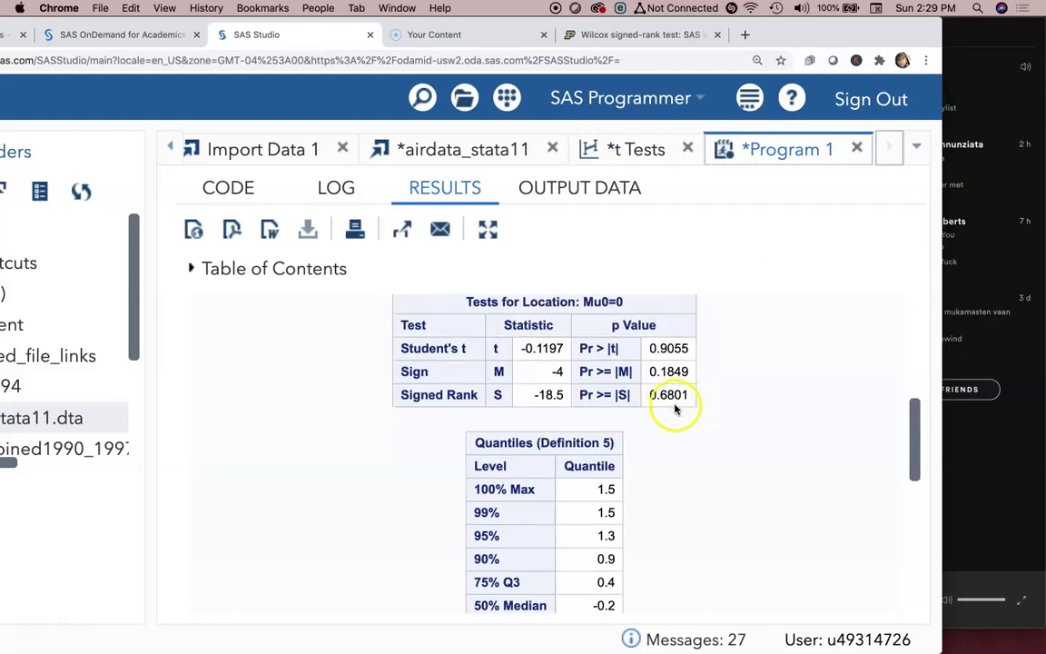
left_click_drag(650, 347, 681, 349)
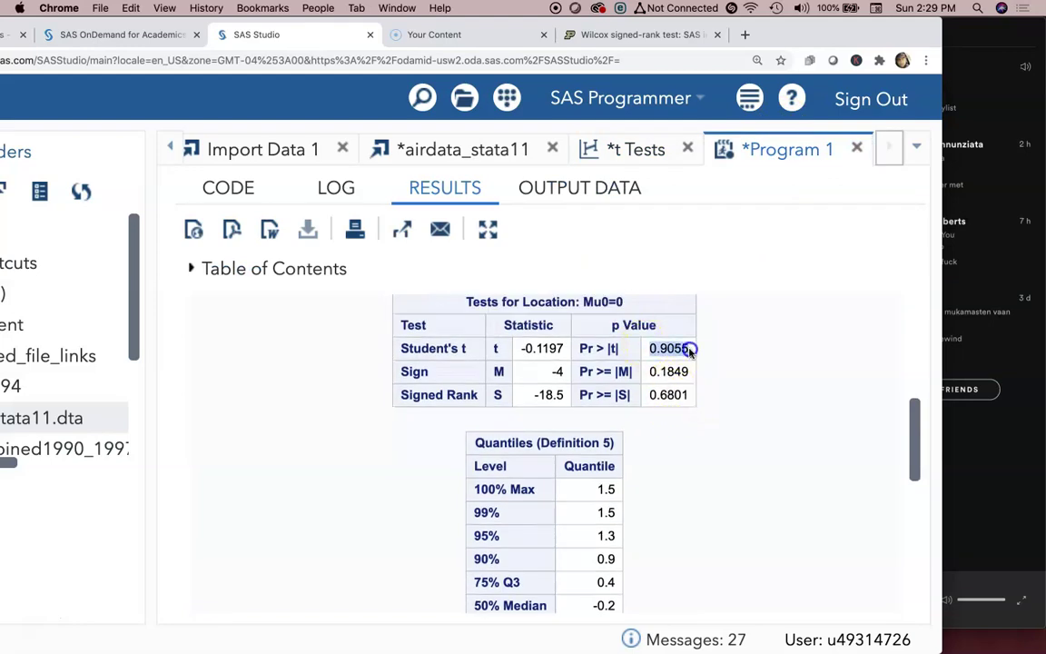
left_click(692, 398)
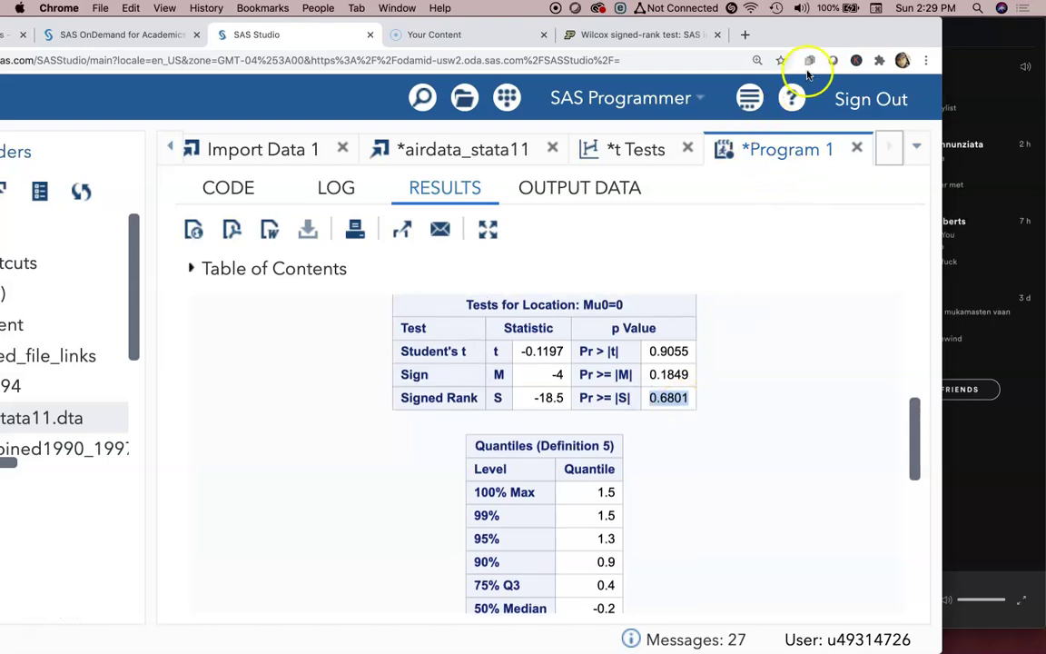
left_click_drag(800, 28, 887, 28)
scroll(782, 390, "up", 5)
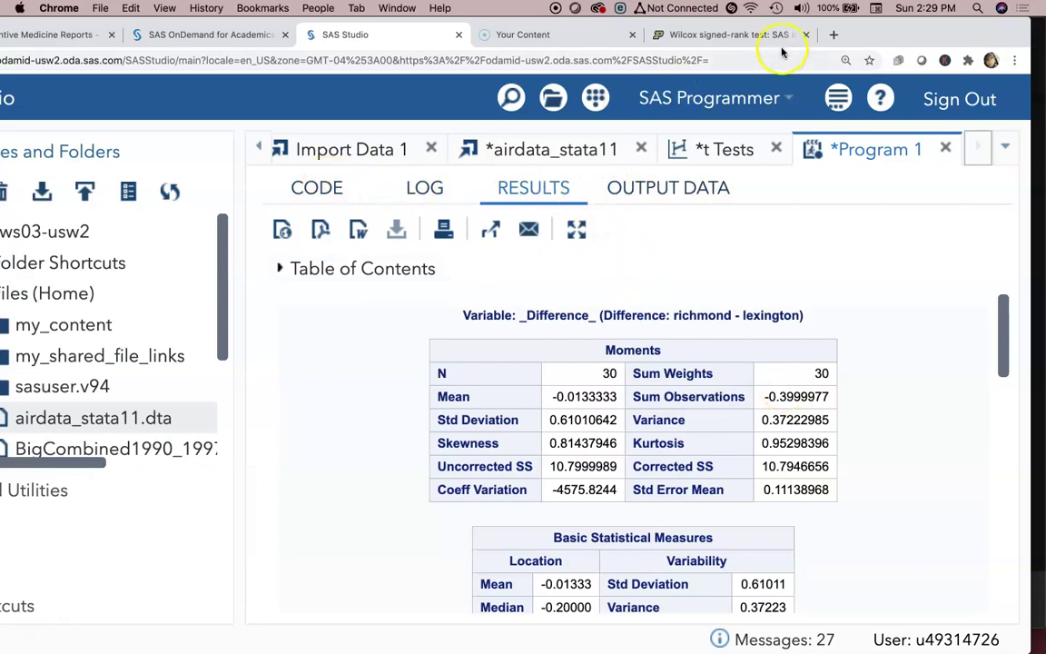
Show Program 1's code with the _Paired_diffs_ DATA step and PROC UNIVARIATE, zoomed to 150%
left_click_drag(867, 33, 945, 31)
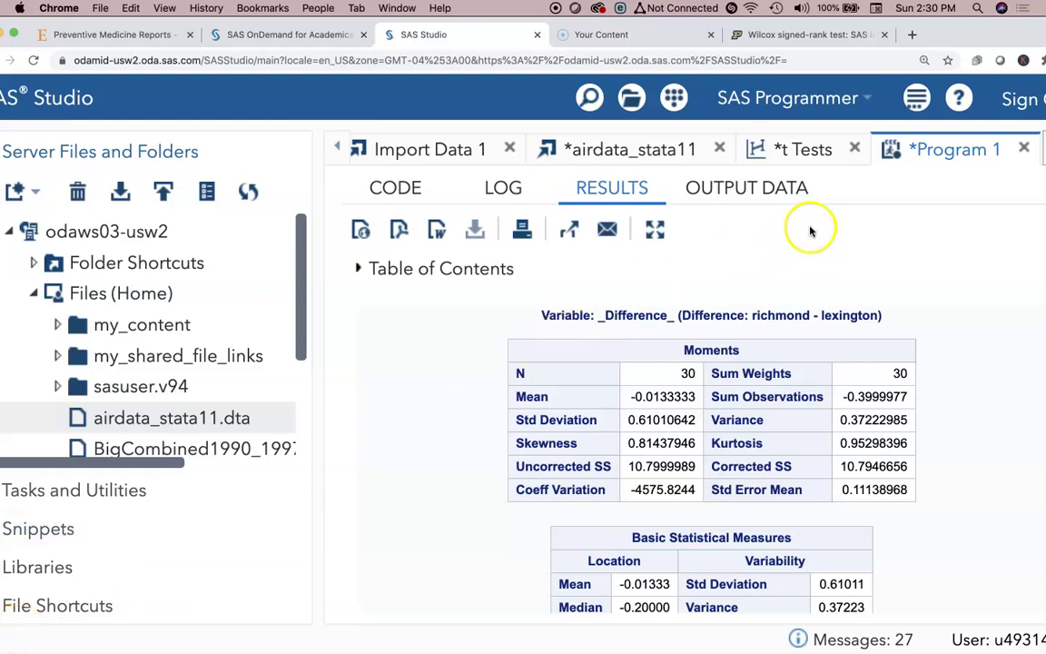
left_click(410, 187)
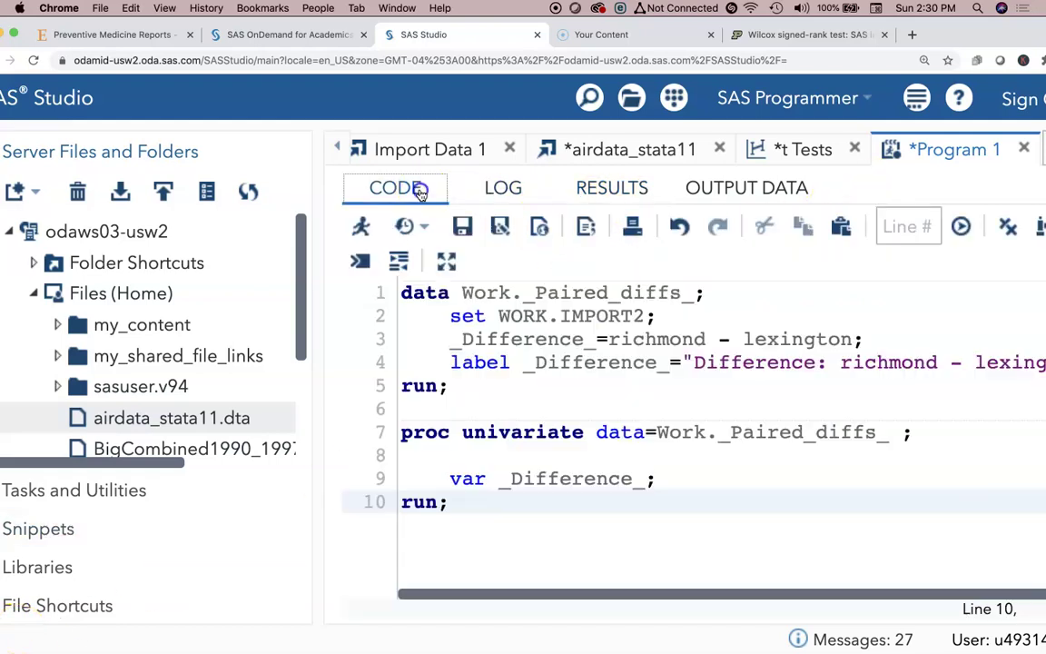
key("super+minus")
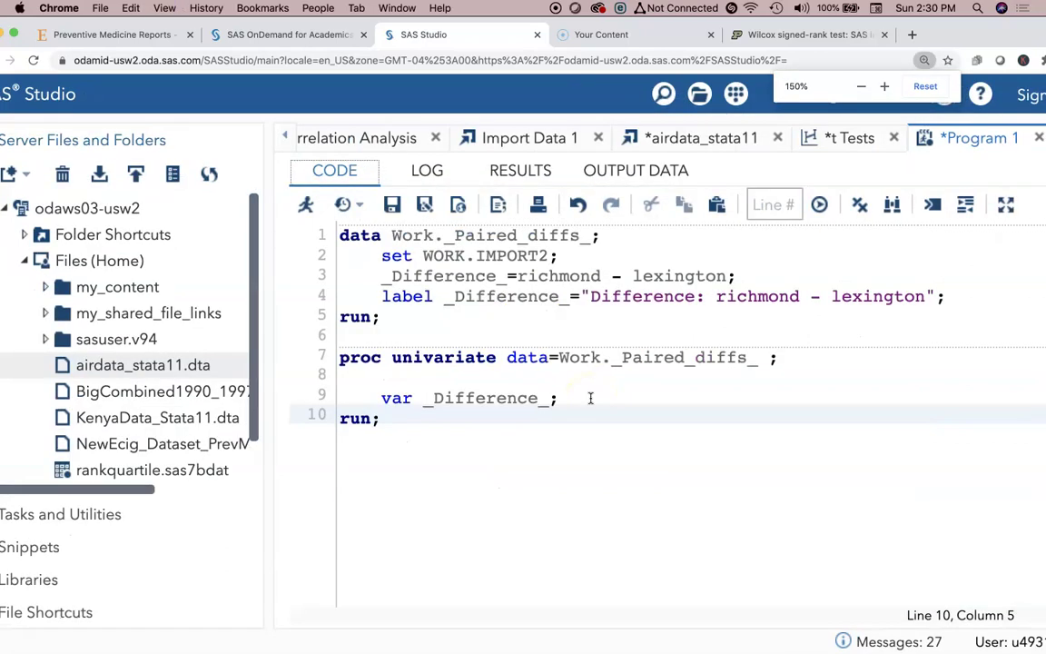